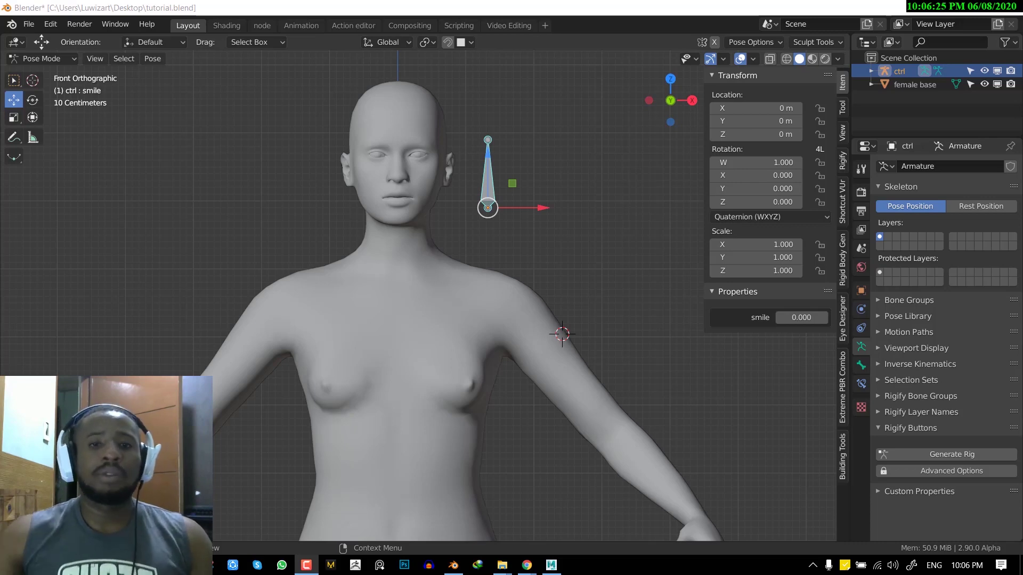
Place the 3D cursor on the arm and frame the head and bone in front orthographic view
{"action": "right_click", "coordinate": [587, 368], "text": "shift"}
{"action": "scroll", "coordinate": [592, 303], "scroll_direction": "up", "scroll_amount": 3, "text": "shift"}
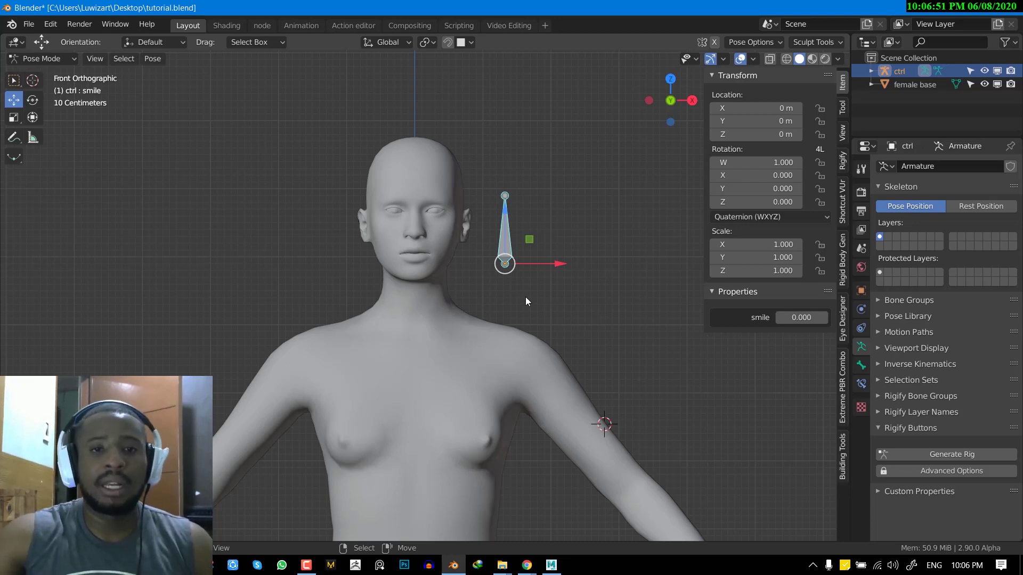
{"action": "middle_click_drag", "start_coordinate": [525, 296], "coordinate": [508, 333], "text": "shift"}
{"action": "scroll", "coordinate": [508, 333], "scroll_direction": "up", "scroll_amount": 1}
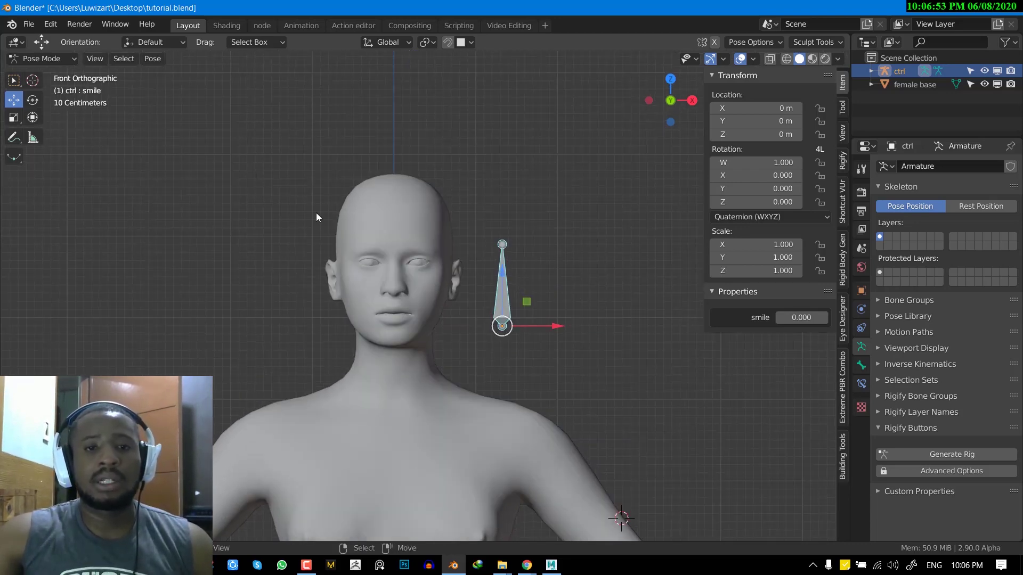
{"action": "middle_click_drag", "start_coordinate": [411, 297], "coordinate": [393, 308]}
{"action": "key", "text": "KP_1"}
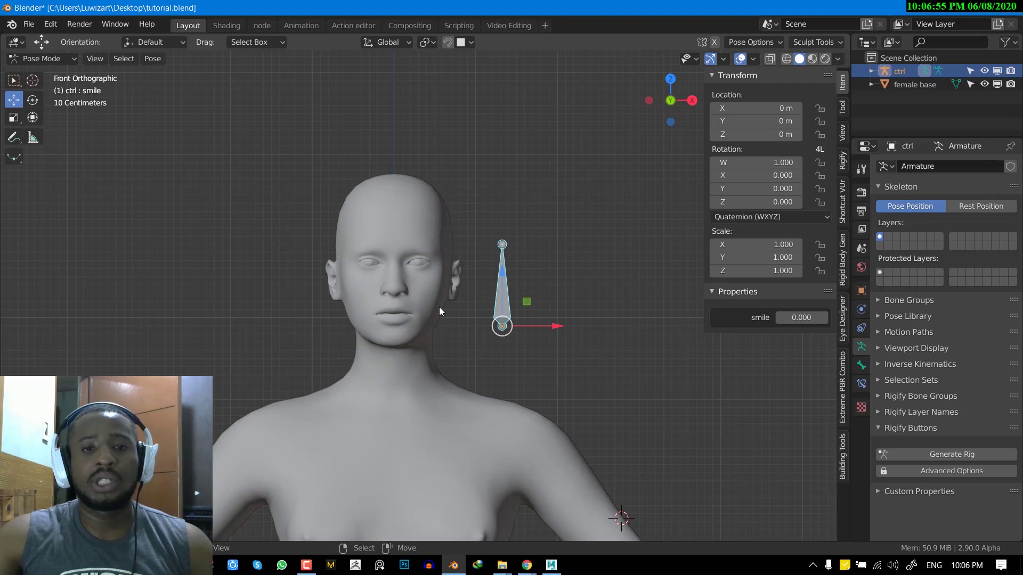
Return to Object Mode, select the female base mesh and hide the viewport sidebar
{"action": "key", "text": "ctrl+Tab"}
{"action": "left_click", "coordinate": [424, 289]}
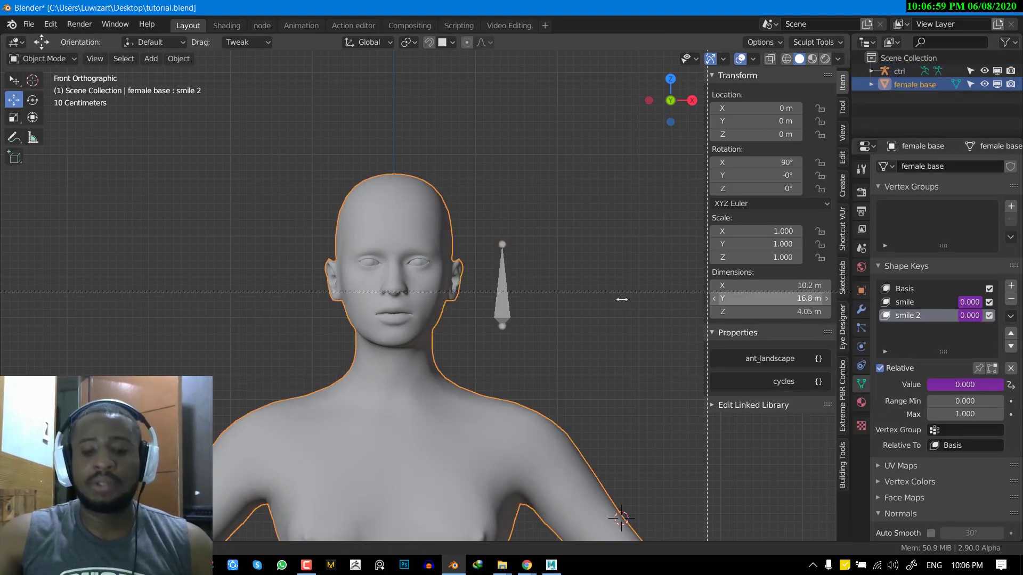
{"action": "key", "text": "n"}
Pin the smile shape key and compare it against Basis and smile 2
{"action": "left_click", "coordinate": [913, 301]}
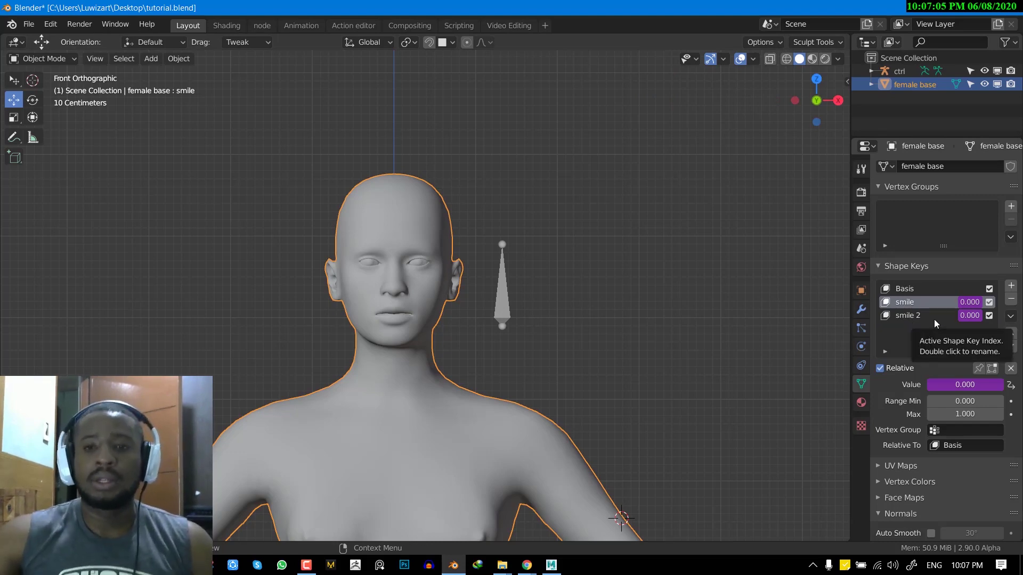
{"action": "left_click", "coordinate": [980, 368]}
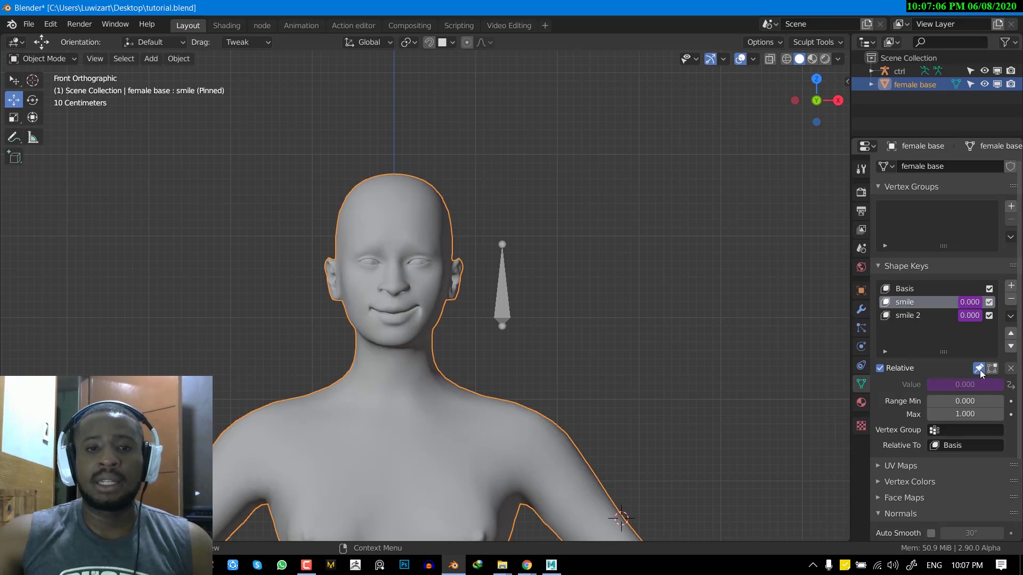
{"action": "left_click", "coordinate": [912, 318]}
{"action": "left_click", "coordinate": [912, 300]}
{"action": "left_click", "coordinate": [912, 291]}
{"action": "left_click", "coordinate": [916, 303]}
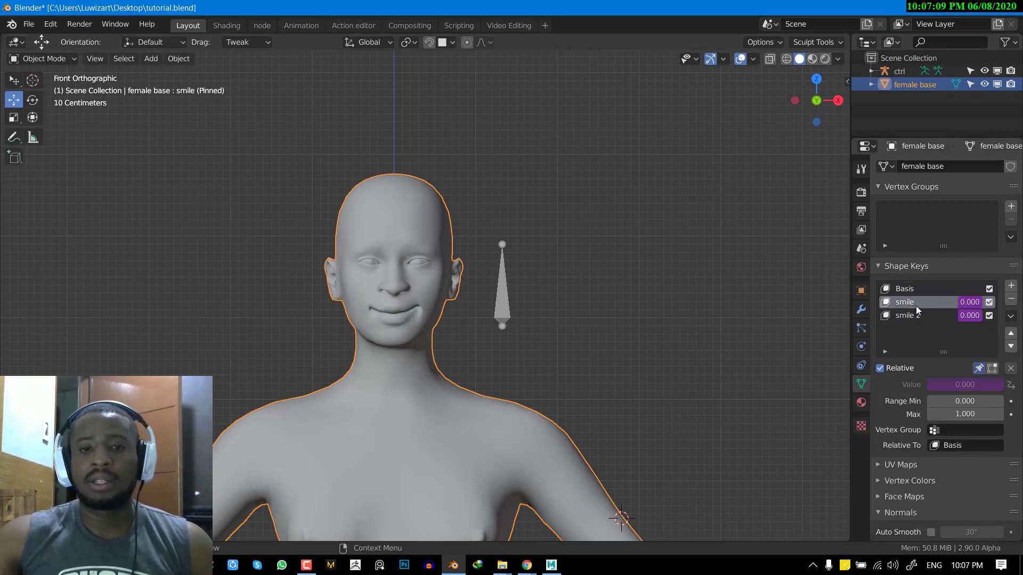
{"action": "left_click", "coordinate": [916, 315]}
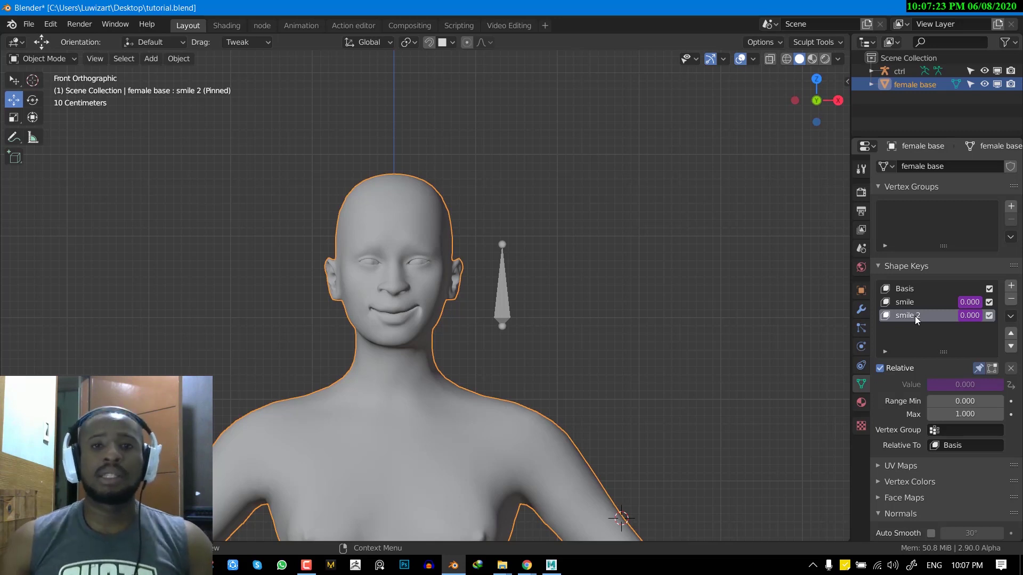
{"action": "left_click", "coordinate": [929, 297]}
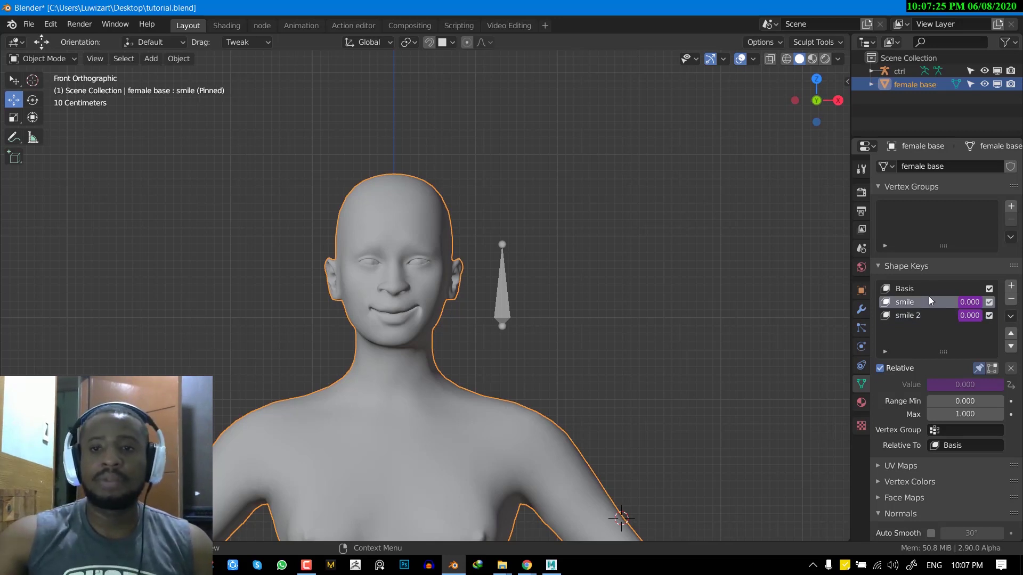
Move the ctrl bone right along X, then unpin the mesh's shape key to see driven values
{"action": "left_click", "coordinate": [516, 307]}
{"action": "key", "text": "ctrl+Tab"}
{"action": "key", "text": "g"}
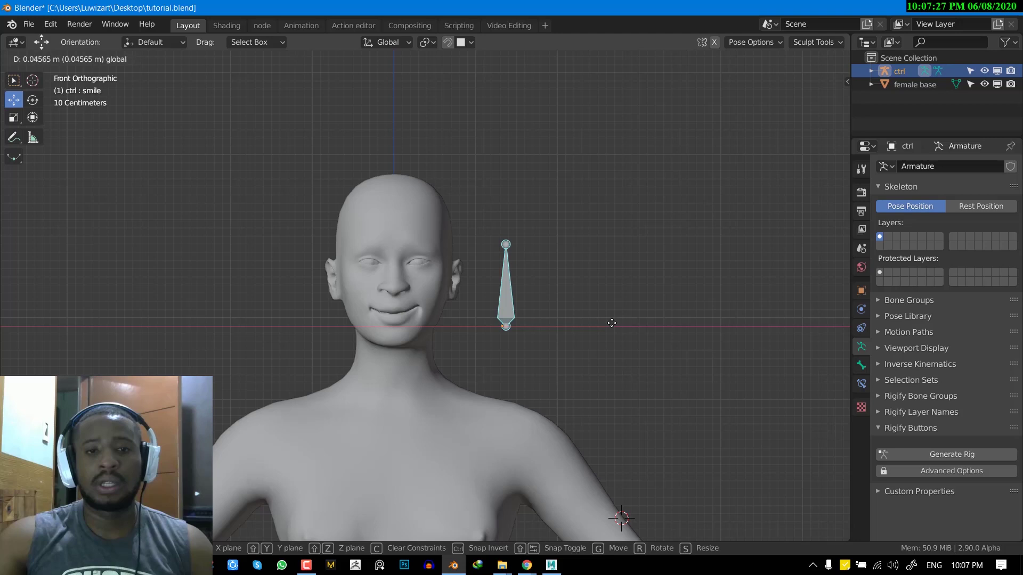
{"action": "left_click", "coordinate": [672, 323]}
{"action": "key", "text": "ctrl+Tab"}
{"action": "left_click", "coordinate": [435, 222]}
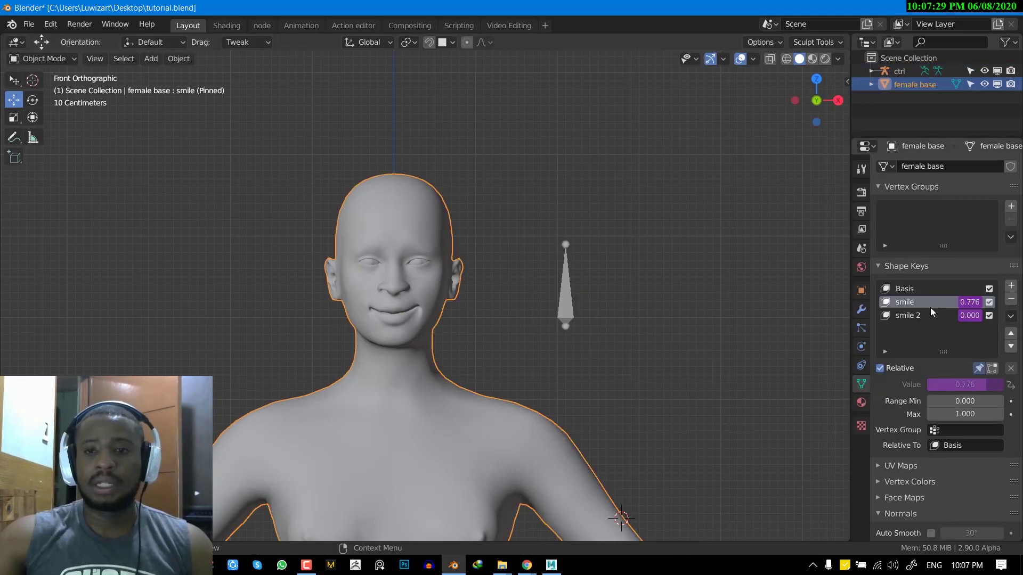
{"action": "left_click", "coordinate": [979, 368]}
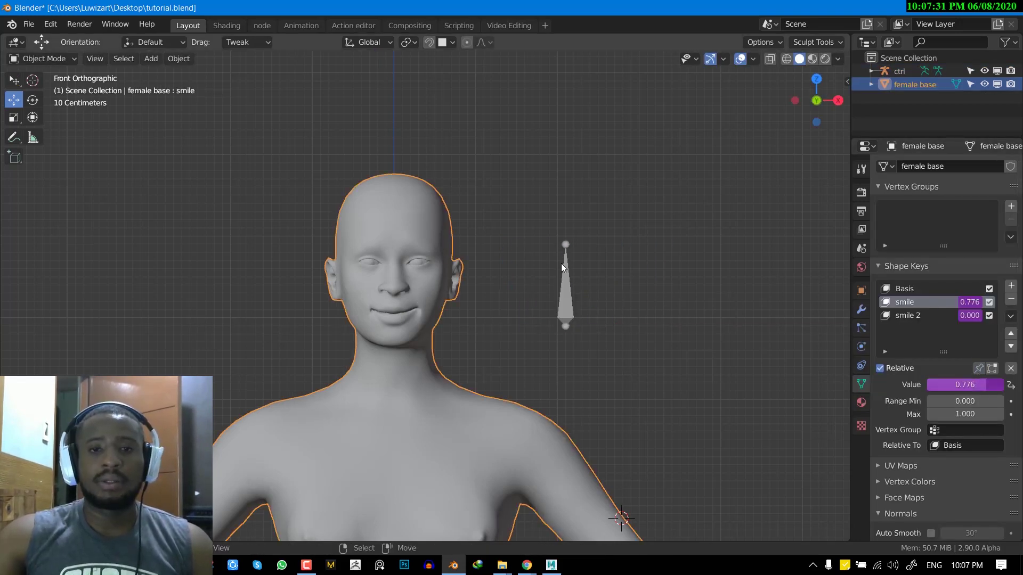
Slide the bone along X to raise the smile, reset it, then raise the smile property from 0 to 1
{"action": "left_click", "coordinate": [566, 276]}
{"action": "key", "text": "ctrl+Tab"}
{"action": "key", "text": "alt+g"}
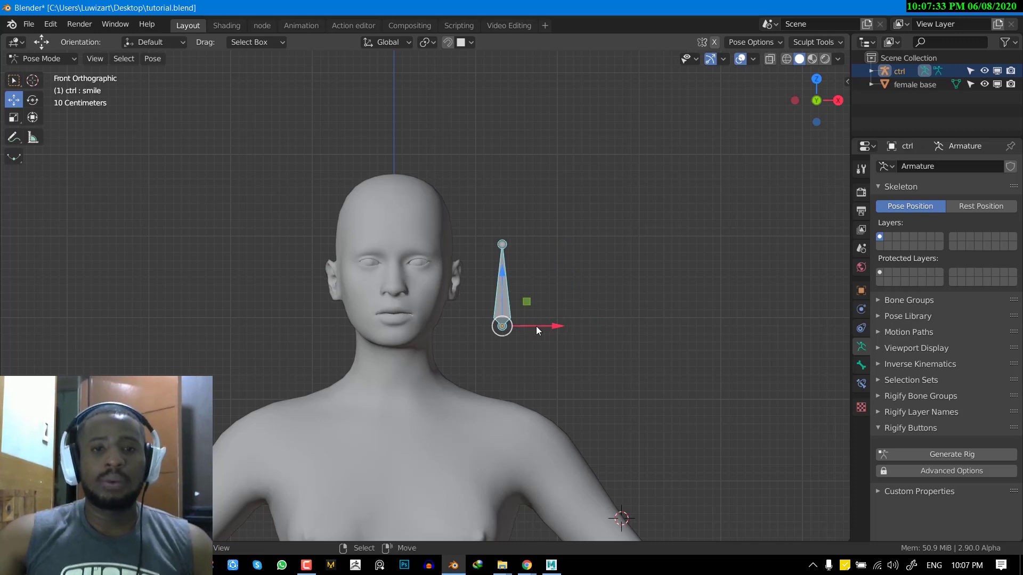
{"action": "left_click_drag", "start_coordinate": [536, 326], "coordinate": [612, 328]}
{"action": "key", "text": "alt+g"}
{"action": "key", "text": "n"}
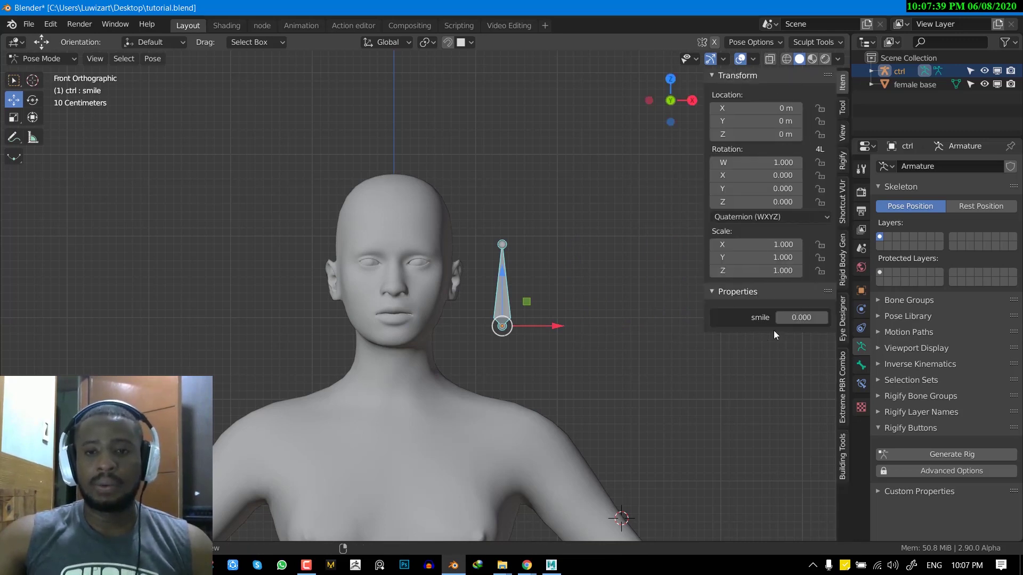
{"action": "left_click_drag", "start_coordinate": [783, 318], "coordinate": [653, 298]}
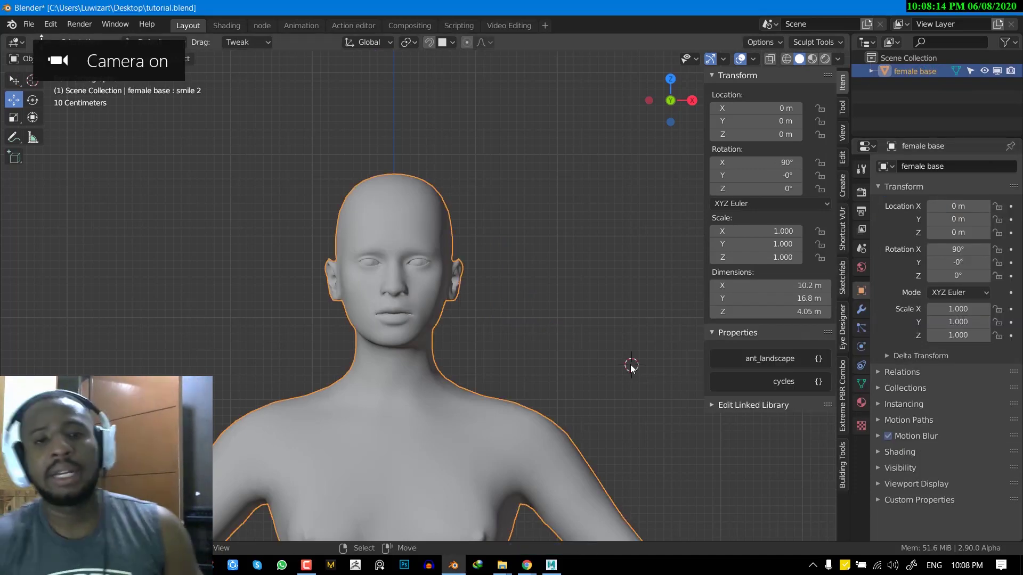
Show the head's shape keys, hide the sidebar and place the 3D cursor above the head
{"action": "middle_click_drag", "start_coordinate": [535, 378], "coordinate": [530, 370]}
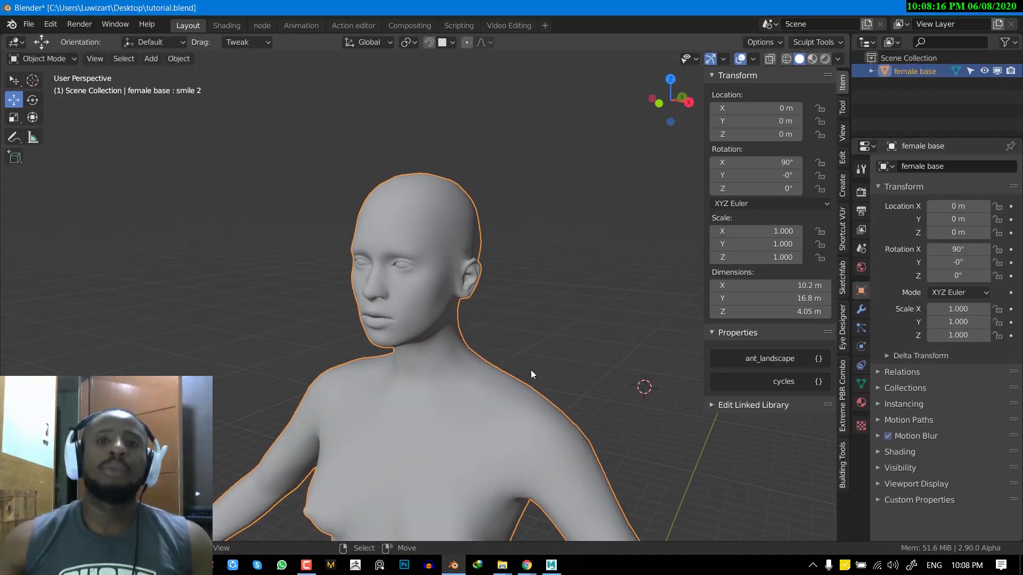
{"action": "left_click", "coordinate": [861, 383]}
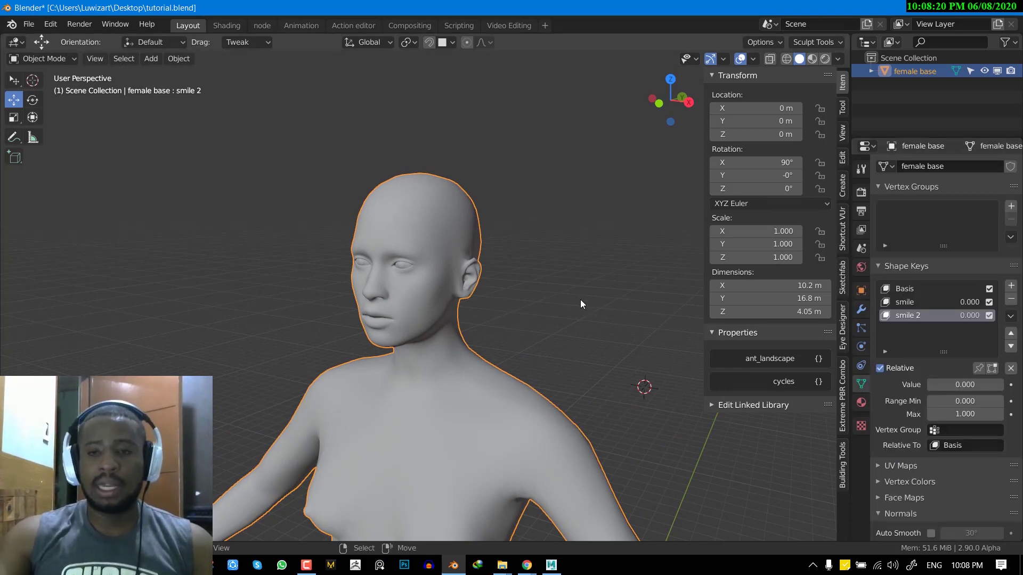
{"action": "key", "text": "n"}
{"action": "key", "text": "KP_1"}
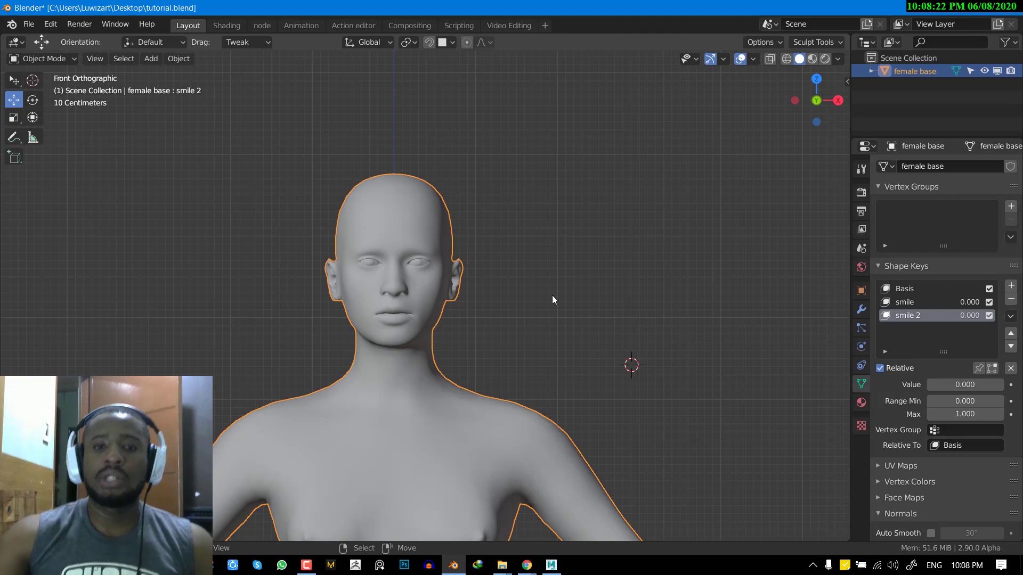
{"action": "right_click", "coordinate": [554, 146], "text": "shift"}
{"action": "middle_click_drag", "start_coordinate": [569, 142], "coordinate": [504, 191], "text": "shift"}
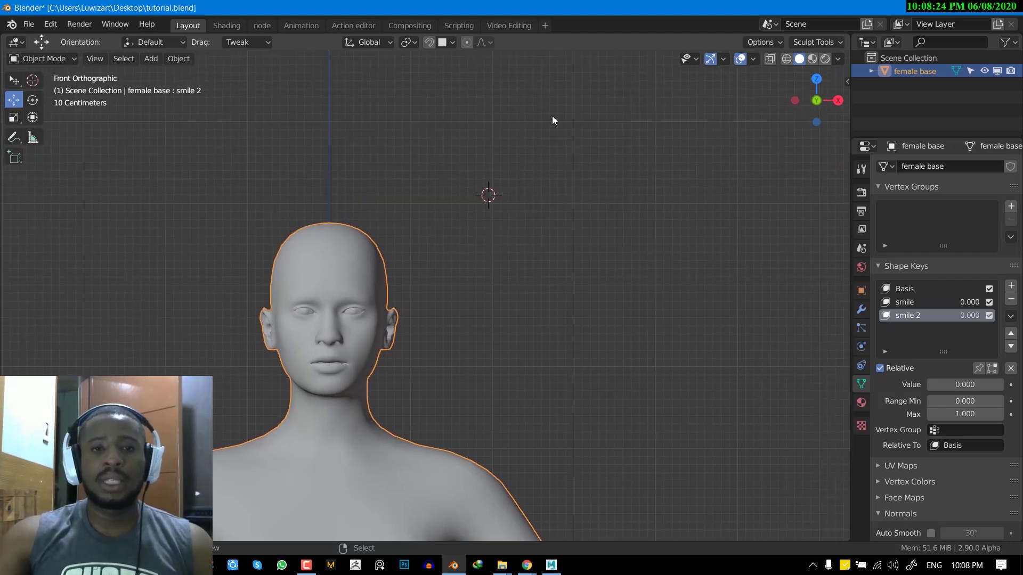
Add a UV sphere at the cursor and display its empty shape key list
{"action": "key", "text": "shift+a"}
{"action": "mouse_move", "coordinate": [551, 53]}
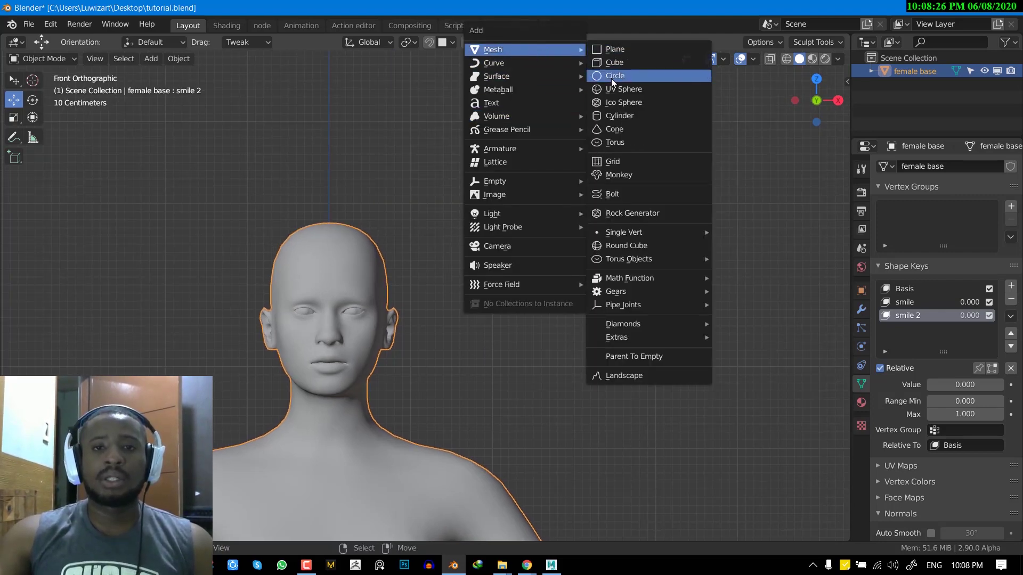
{"action": "left_click", "coordinate": [615, 90]}
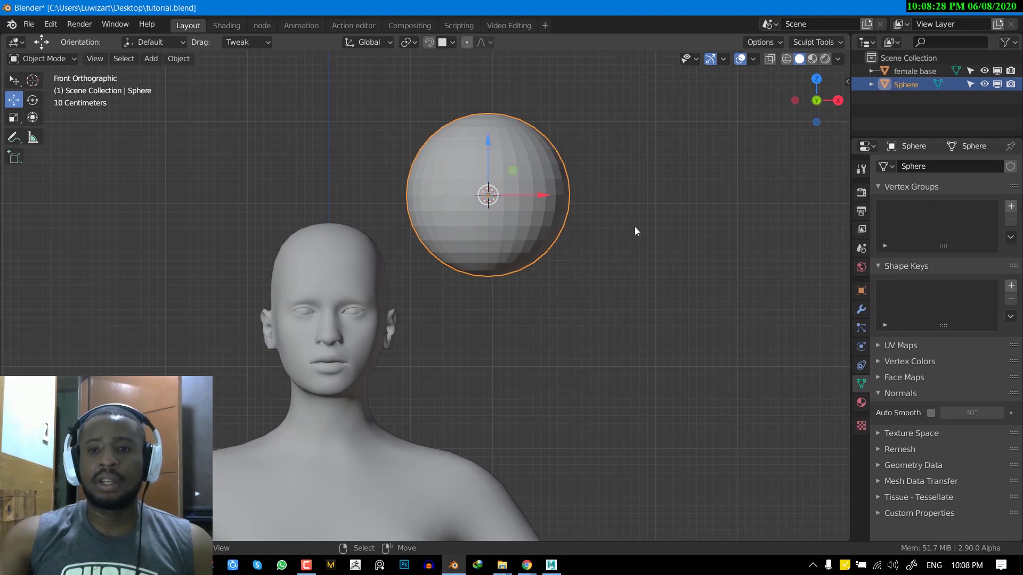
{"action": "middle_click_drag", "start_coordinate": [635, 226], "coordinate": [520, 217]}
{"action": "key", "text": "KP_1"}
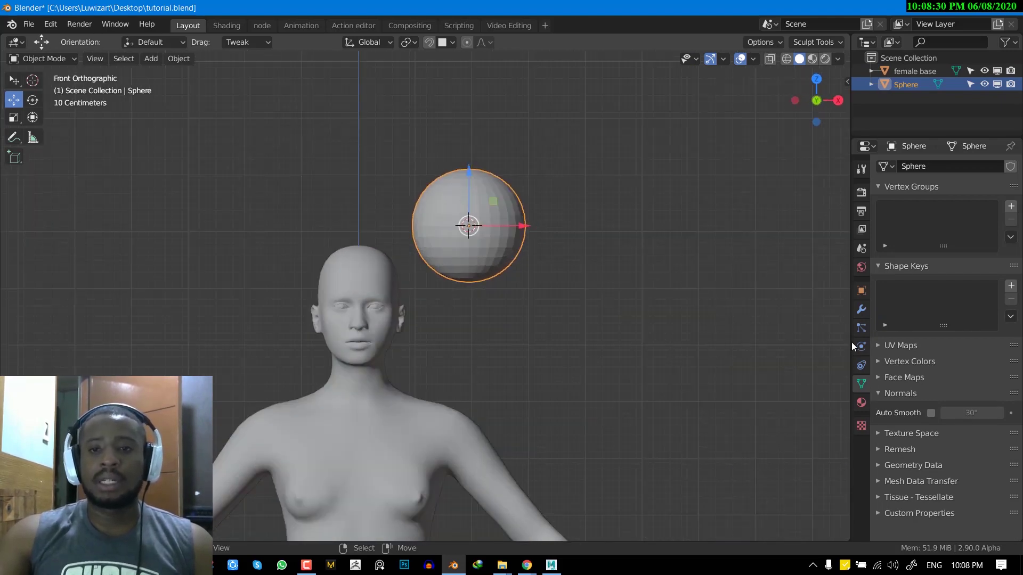
{"action": "left_click", "coordinate": [862, 347]}
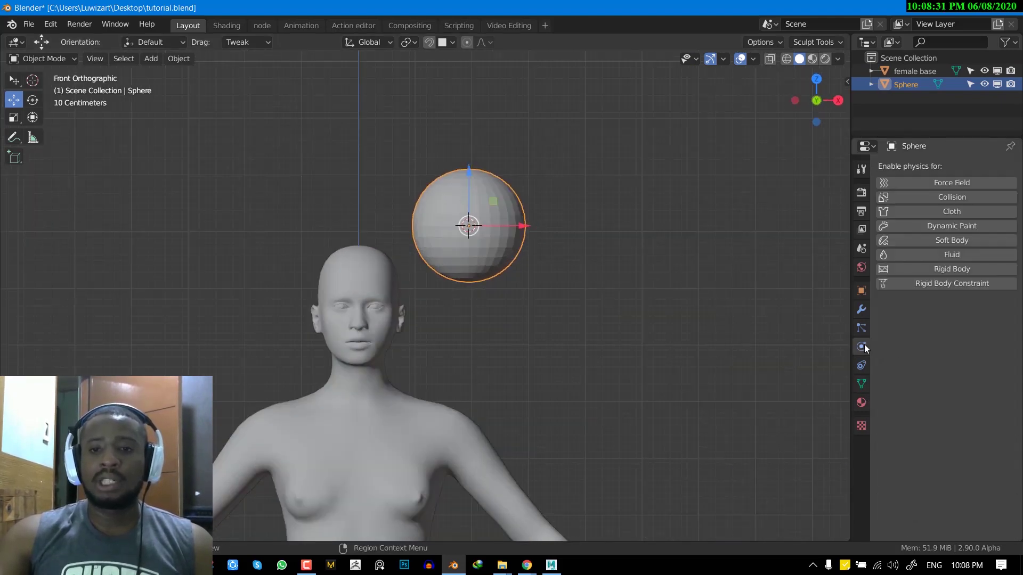
{"action": "left_click", "coordinate": [861, 384]}
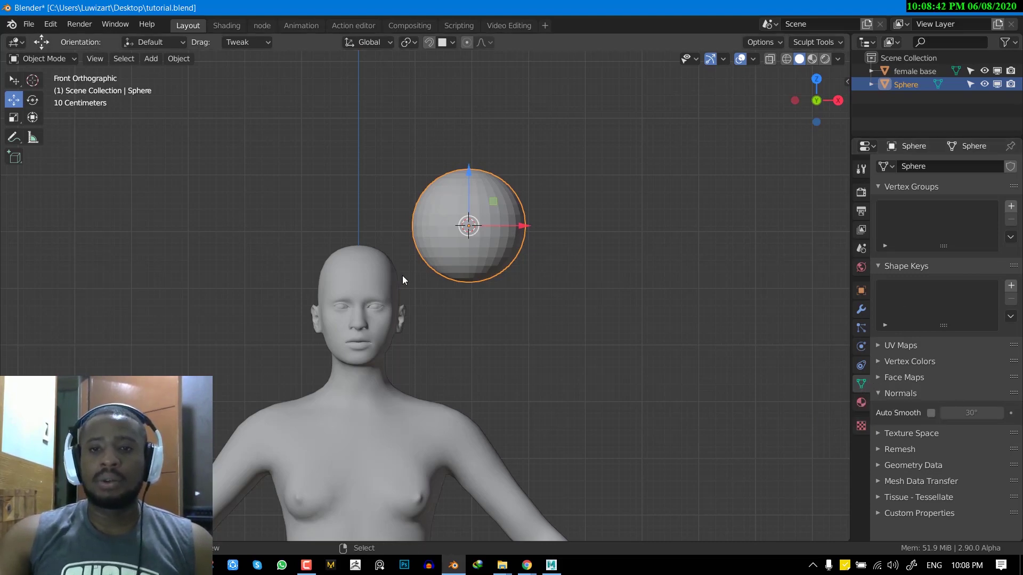
{"action": "scroll", "coordinate": [402, 279], "scroll_direction": "up", "scroll_amount": 2}
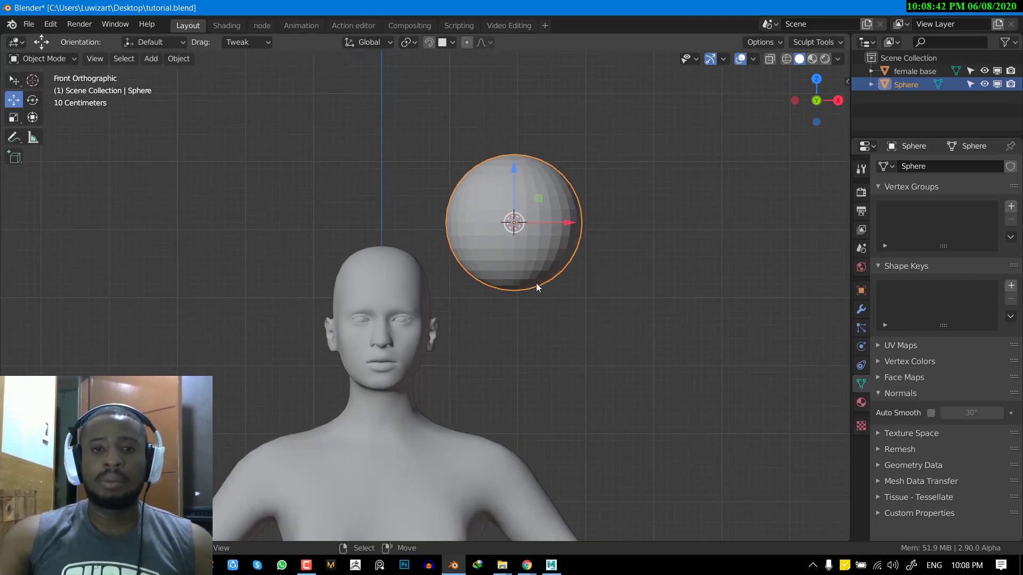
Add the Basis and Key 1 shape keys to the sphere
{"action": "left_click", "coordinate": [1011, 285]}
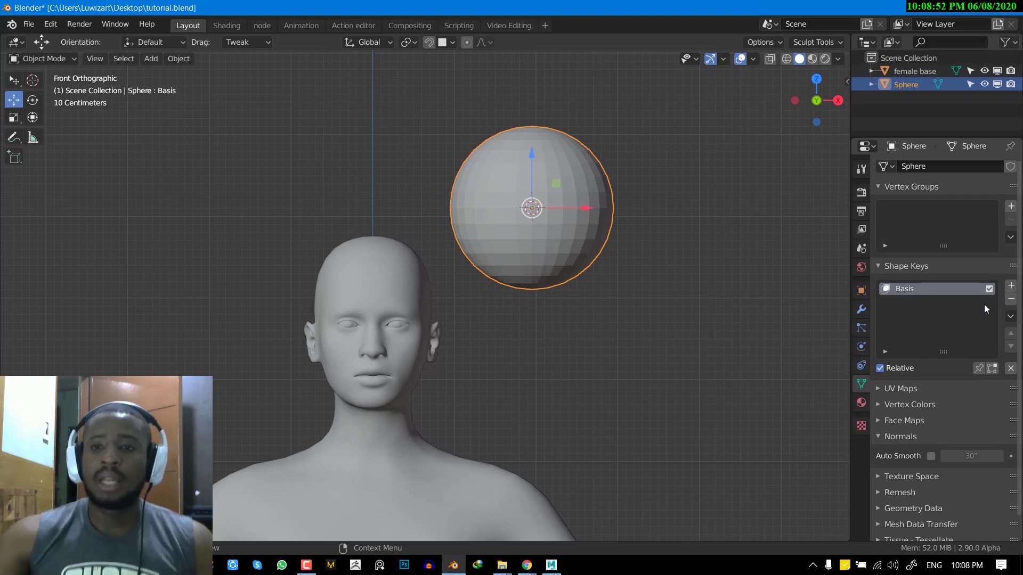
{"action": "left_click", "coordinate": [1011, 286]}
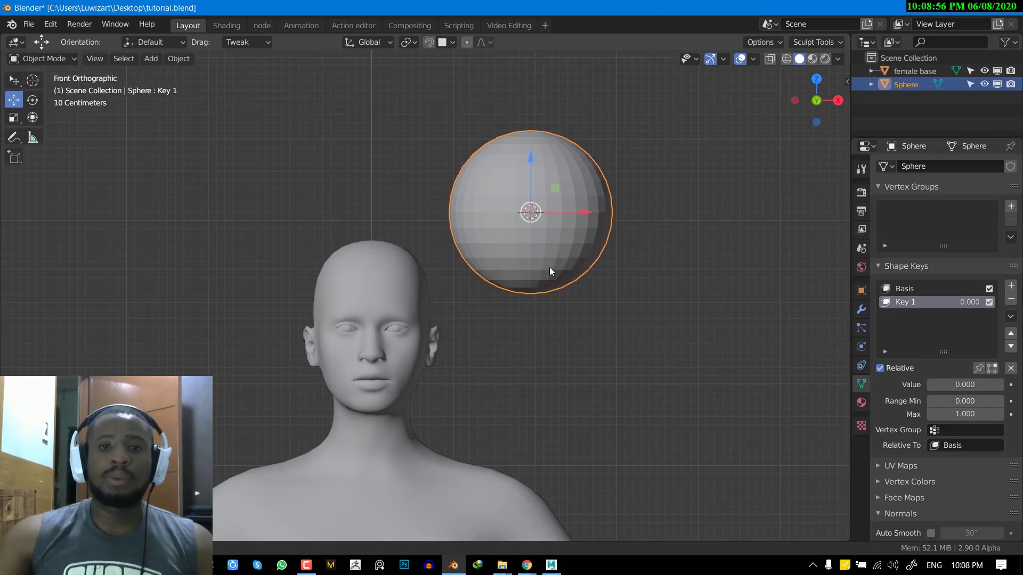
{"action": "middle_click_drag", "start_coordinate": [548, 267], "coordinate": [524, 313], "text": "shift"}
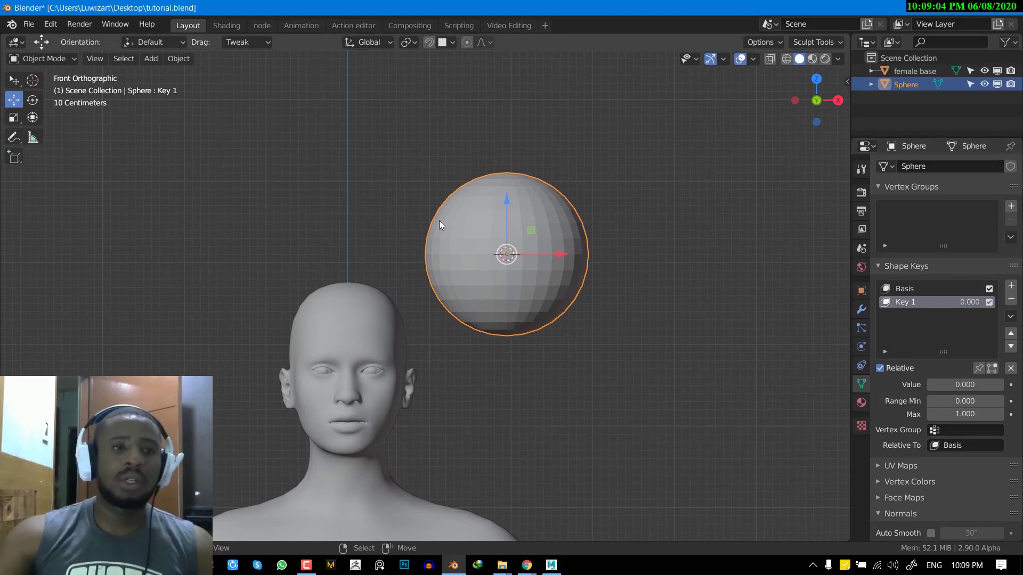
In Edit Mode, scale the equator loop out into a flat ring and the neighbouring loops inward
{"action": "left_click", "coordinate": [71, 60]}
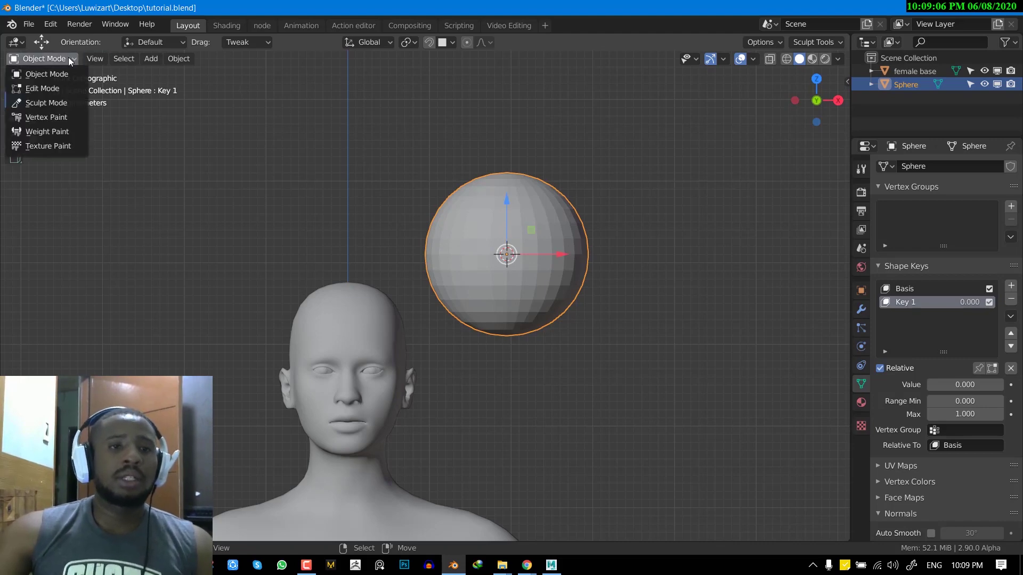
{"action": "left_click", "coordinate": [55, 91]}
{"action": "key", "text": "alt+a"}
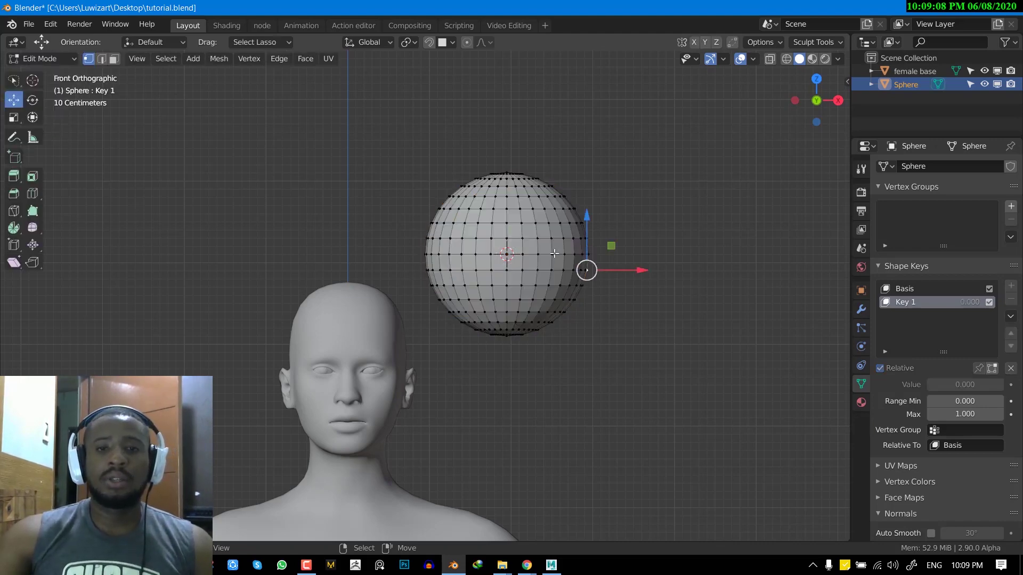
{"action": "left_click", "coordinate": [589, 256], "text": "alt"}
{"action": "key", "text": "s"}
{"action": "left_click", "coordinate": [712, 277]}
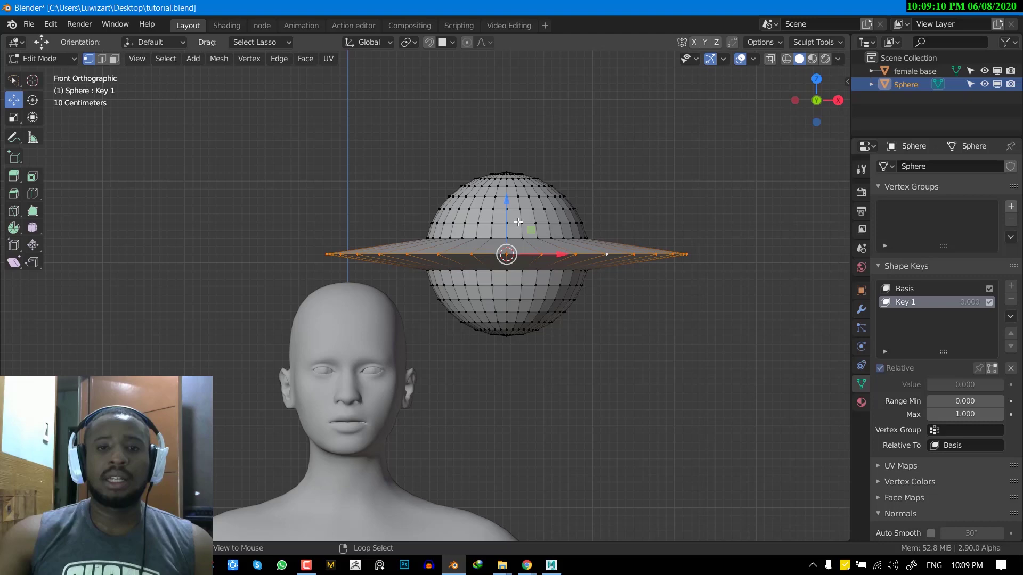
{"action": "left_click", "coordinate": [529, 225], "text": "alt"}
{"action": "left_click", "coordinate": [521, 284], "text": "alt+shift"}
{"action": "key", "text": "s"}
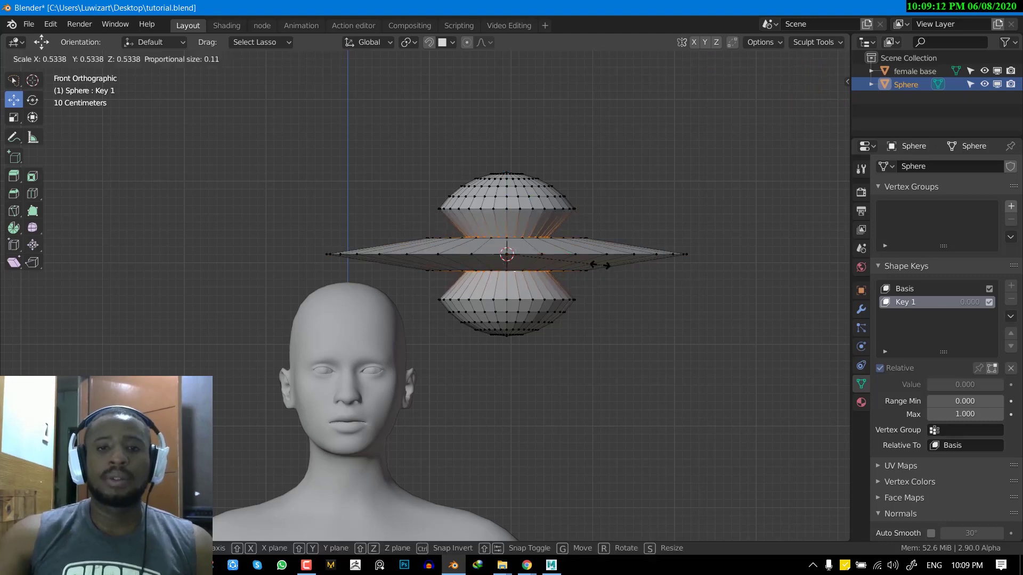
{"action": "key", "text": "Return"}
{"action": "key", "text": "Tab"}
{"action": "middle_click_drag", "start_coordinate": [586, 298], "coordinate": [692, 320]}
Preview Key 1 at full strength, then ease it back to 0.459
{"action": "middle_click_drag", "start_coordinate": [836, 333], "coordinate": [517, 312]}
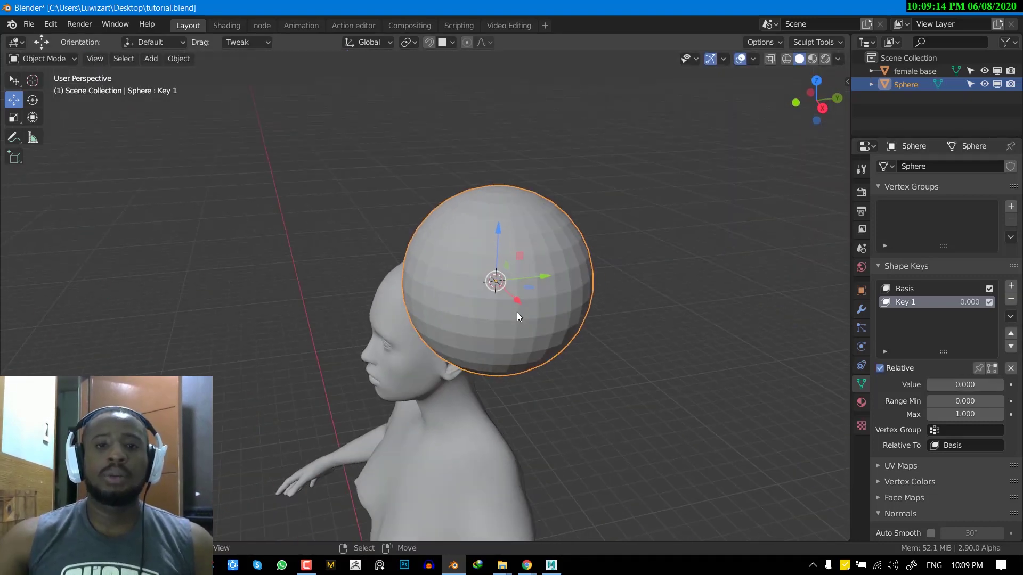
{"action": "key", "text": "KP_1"}
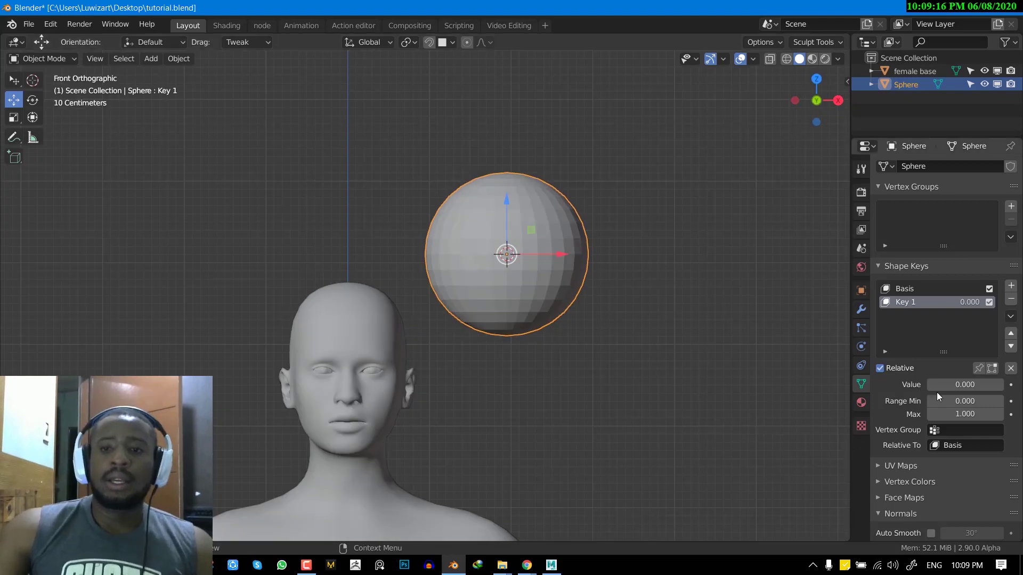
{"action": "left_click_drag", "start_coordinate": [938, 384], "coordinate": [1002, 384]}
{"action": "middle_click_drag", "start_coordinate": [471, 292], "coordinate": [575, 304]}
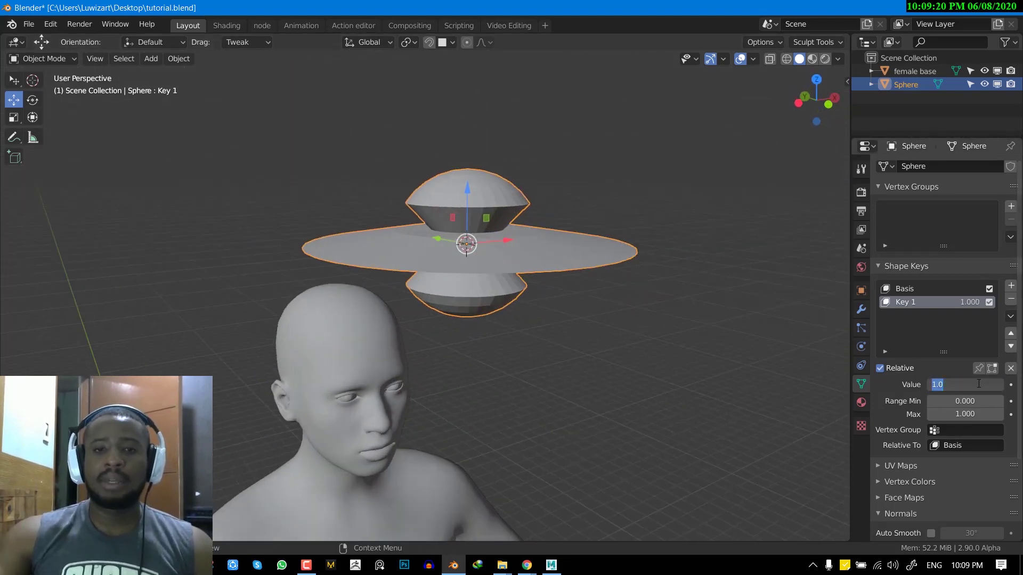
{"action": "mouse_move", "coordinate": [978, 388]}
{"action": "left_mouse_down"}
{"action": "mouse_move", "coordinate": [930, 388]}
{"action": "mouse_move", "coordinate": [964, 385]}
{"action": "left_mouse_up"}
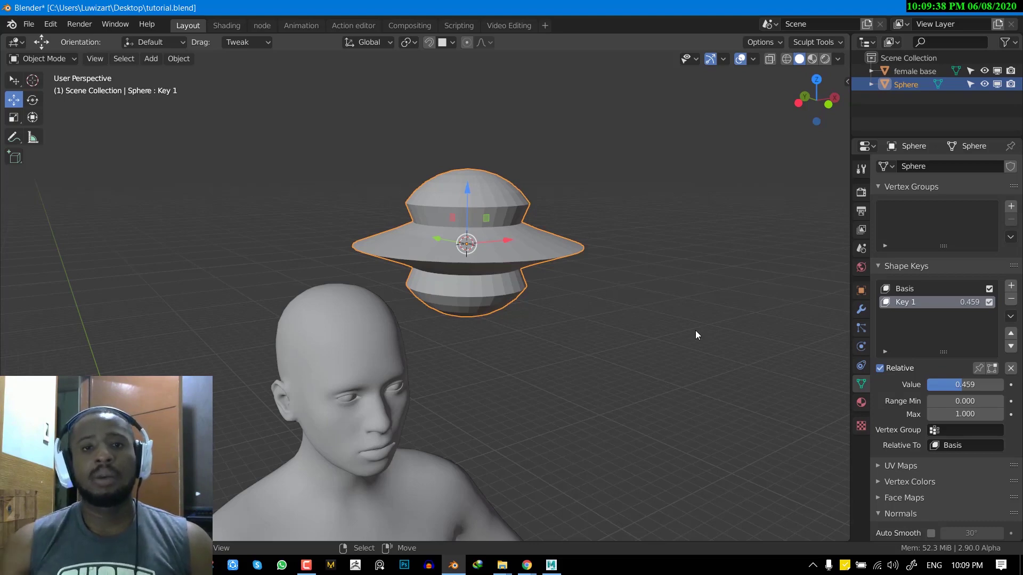
Delete the test sphere and preview the smile 2 shape key on the head
{"action": "key", "text": "KP_1"}
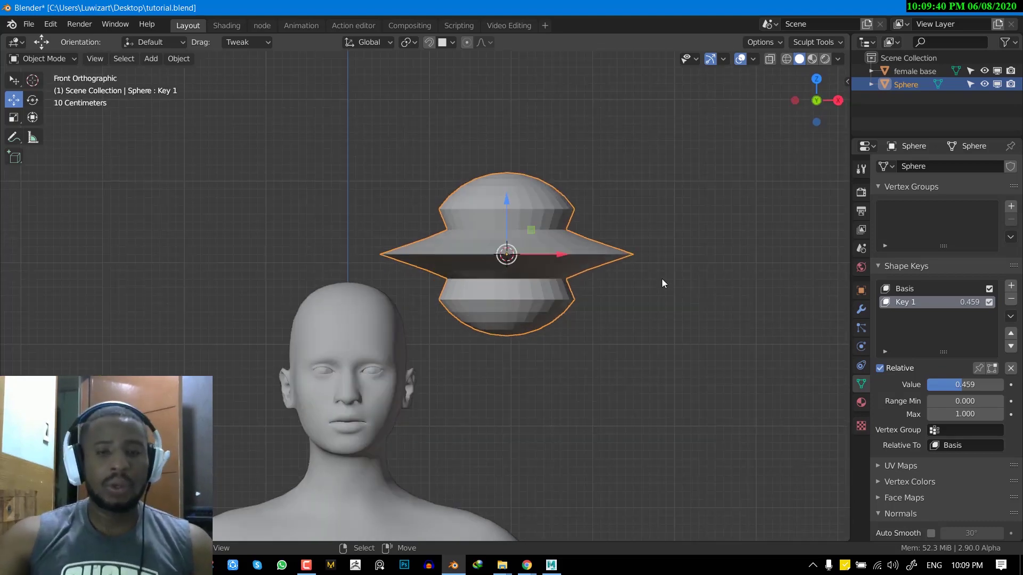
{"action": "key", "text": "x"}
{"action": "left_click", "coordinate": [528, 266]}
{"action": "left_click", "coordinate": [344, 333]}
{"action": "scroll", "coordinate": [440, 378], "scroll_direction": "up", "scroll_amount": 3}
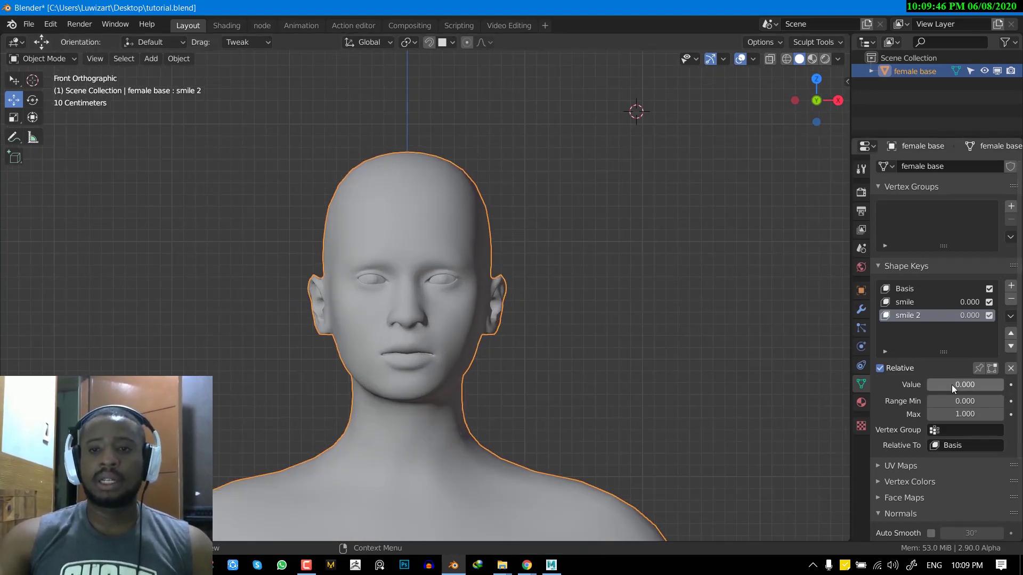
{"action": "mouse_move", "coordinate": [951, 385]}
{"action": "left_mouse_down"}
{"action": "mouse_move", "coordinate": [986, 385]}
{"action": "mouse_move", "coordinate": [949, 385]}
{"action": "left_mouse_up"}
Add a single-bone armature to the right of the head and name it ctrl
{"action": "right_click", "coordinate": [601, 282], "text": "shift"}
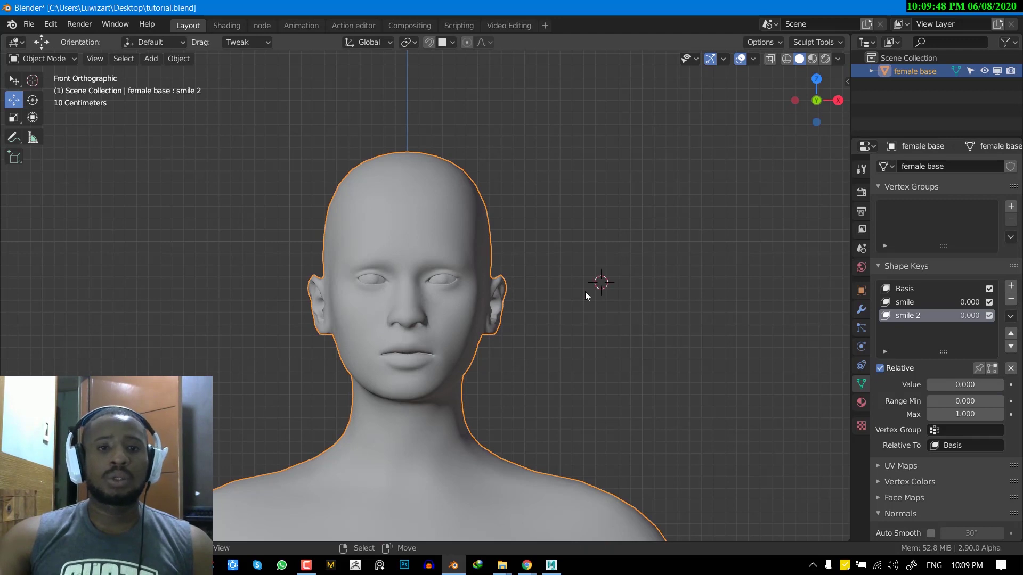
{"action": "middle_click_drag", "start_coordinate": [587, 289], "coordinate": [538, 272], "text": "shift"}
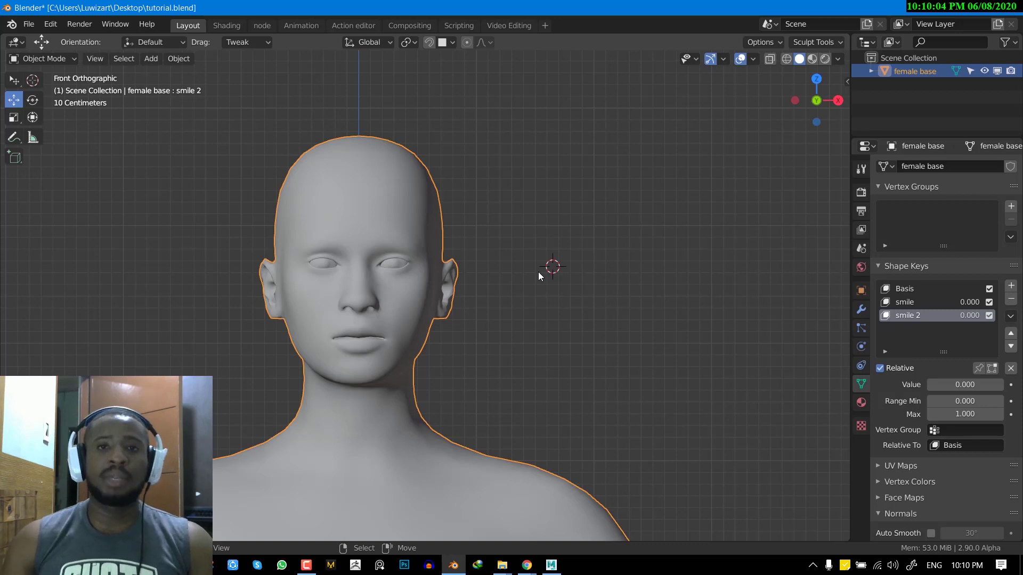
{"action": "key", "text": "shift+a"}
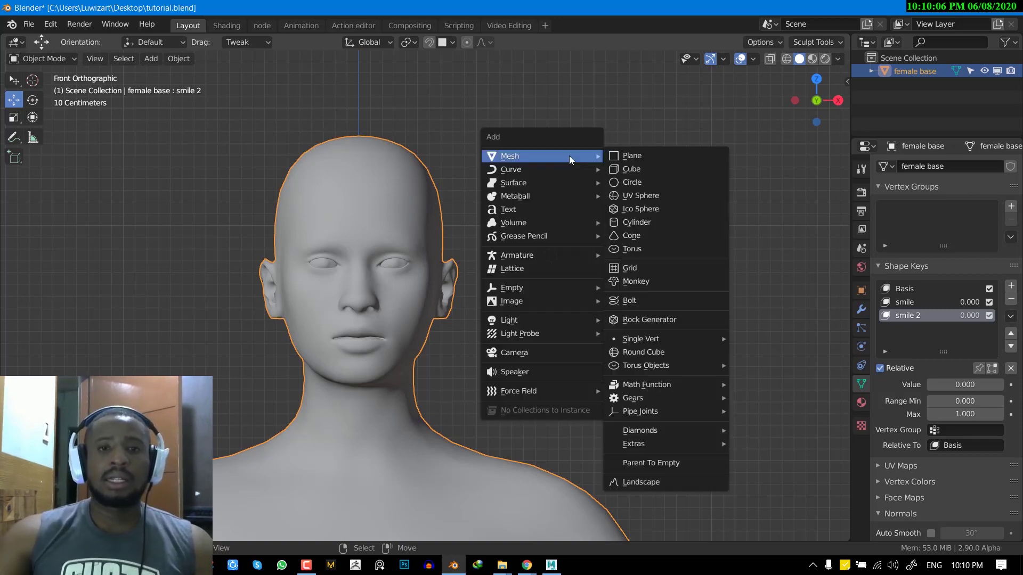
{"action": "mouse_move", "coordinate": [538, 257]}
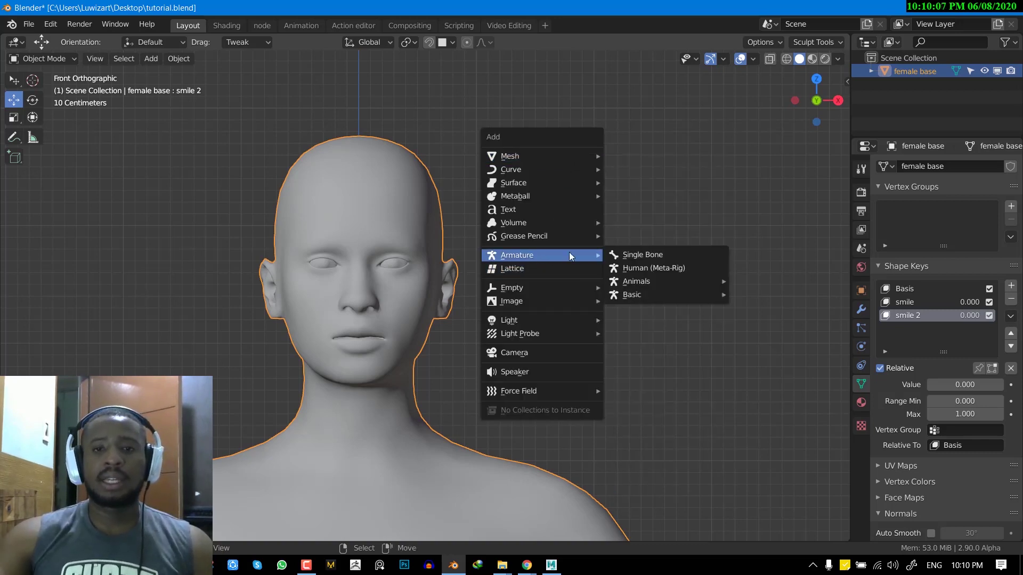
{"action": "left_click", "coordinate": [637, 250]}
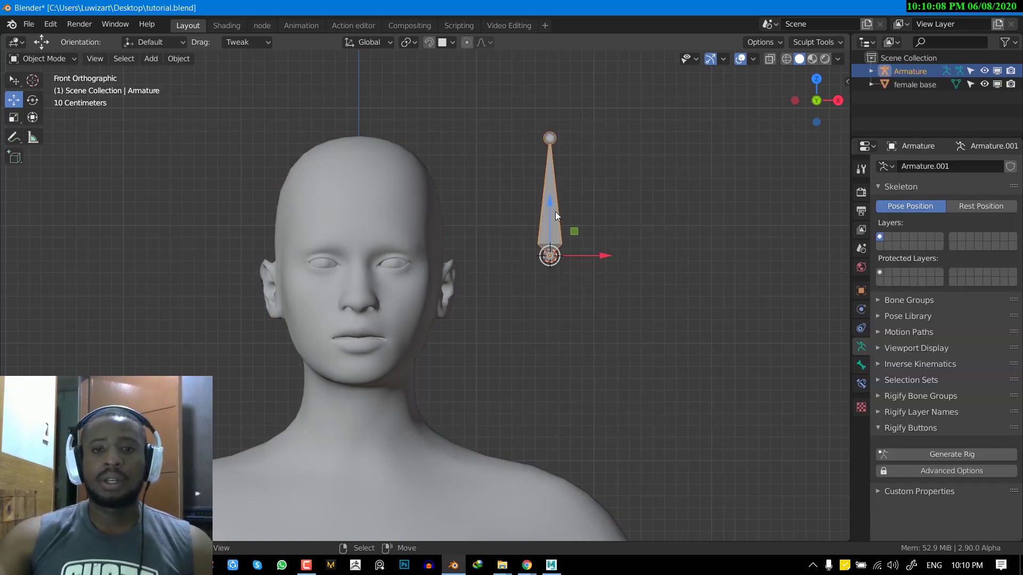
{"action": "double_click", "coordinate": [907, 72]}
{"action": "type", "text": "ctrl"}
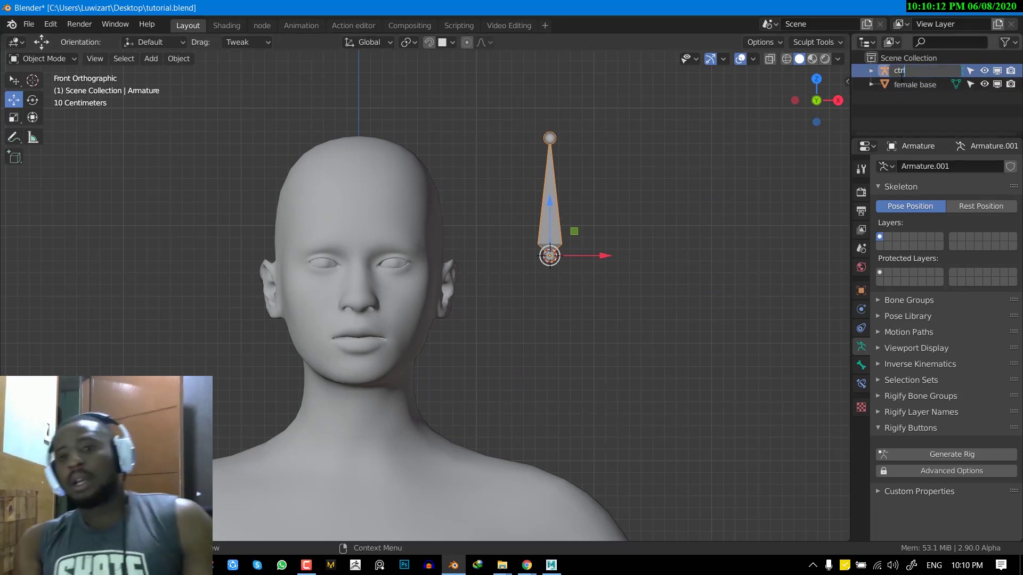
{"action": "key", "text": "Return"}
Rename the armature's bone to smile in Edit Mode and return to Object Mode
{"action": "key", "text": "ctrl+Tab"}
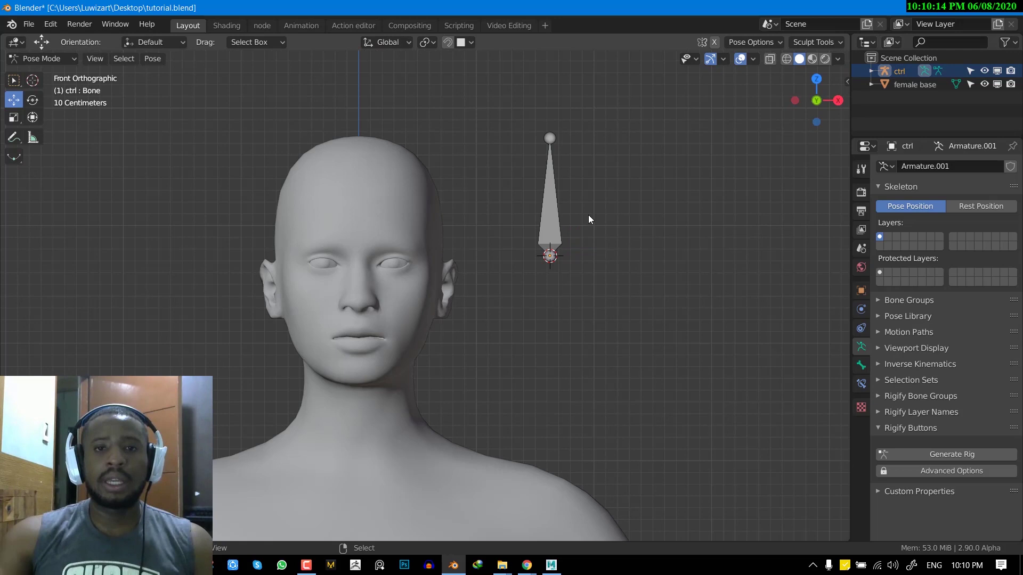
{"action": "key", "text": "ctrl+Tab"}
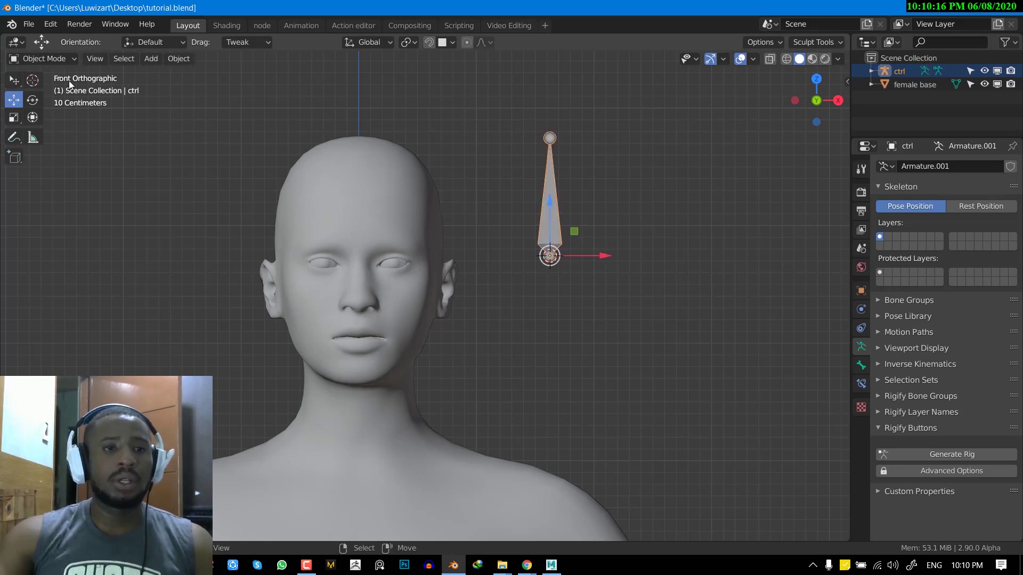
{"action": "left_click", "coordinate": [66, 58]}
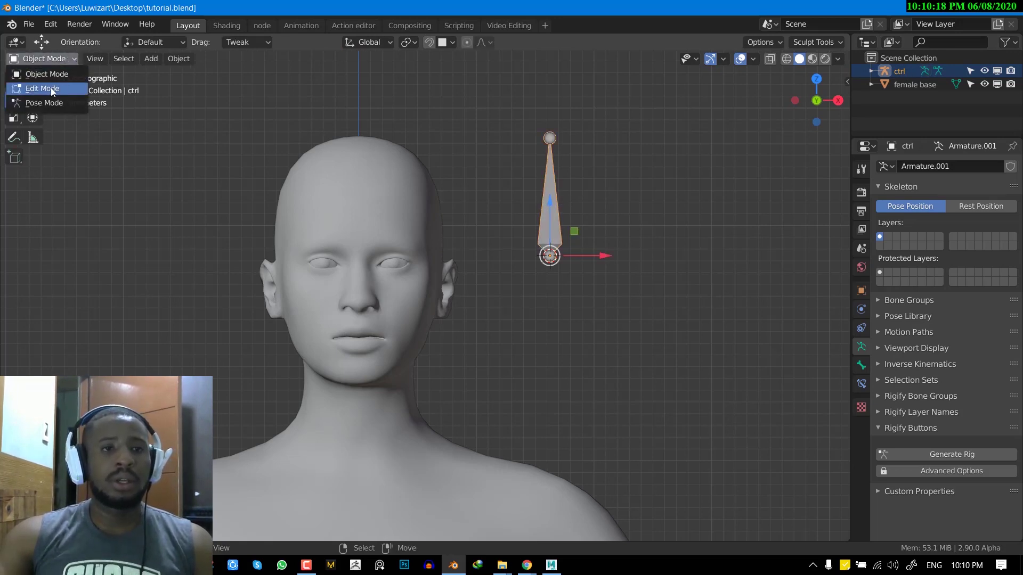
{"action": "left_click", "coordinate": [51, 88]}
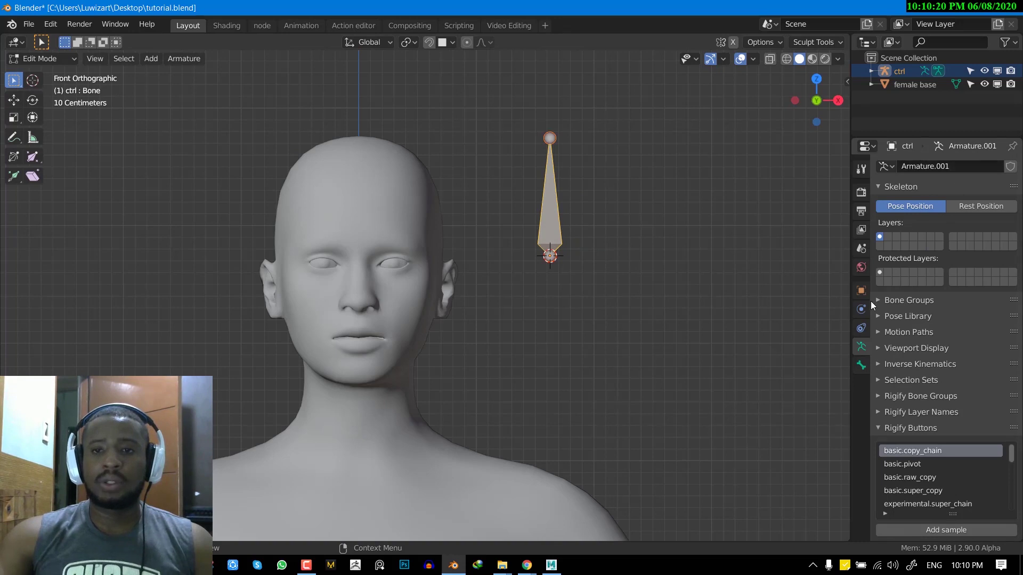
{"action": "left_click", "coordinate": [861, 366]}
{"action": "left_click", "coordinate": [936, 167]}
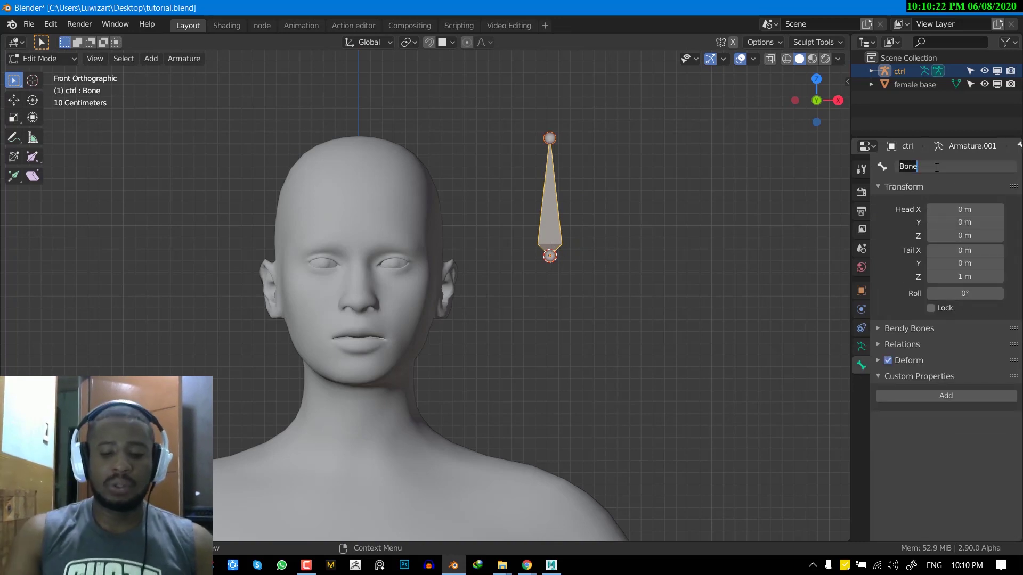
{"action": "type", "text": "smile"}
{"action": "key", "text": "Return"}
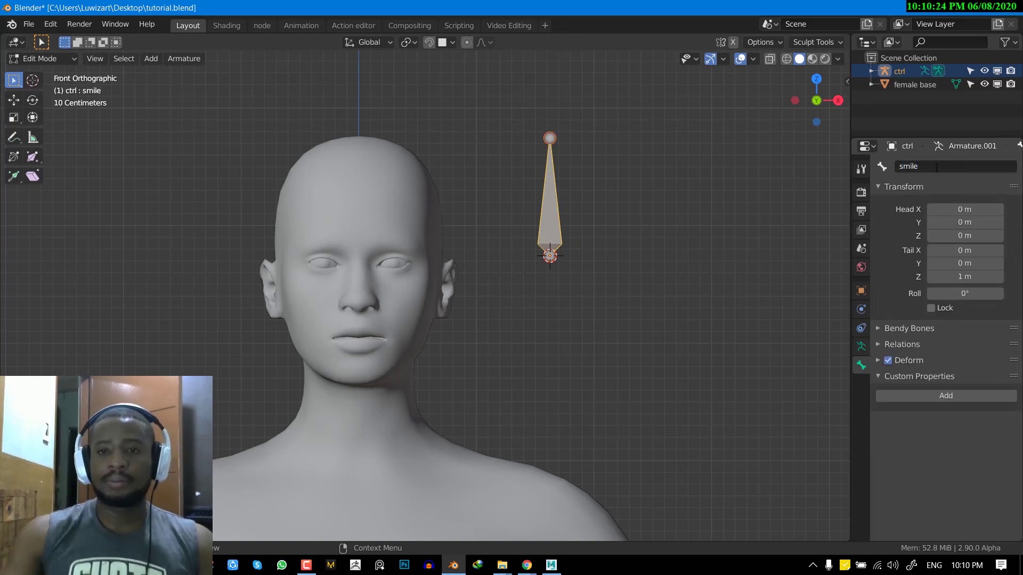
{"action": "key", "text": "Tab"}
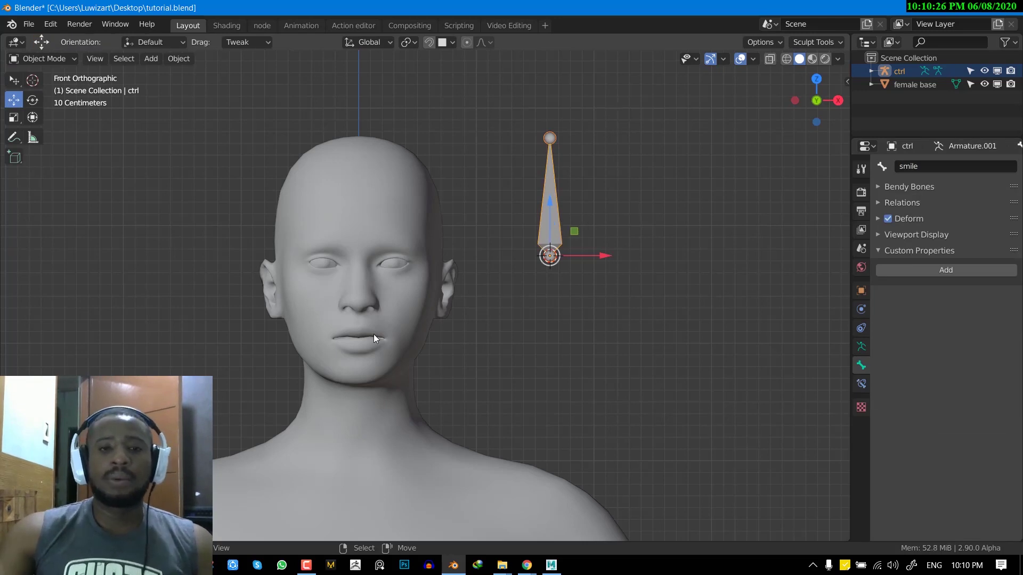
{"action": "middle_click_drag", "start_coordinate": [373, 334], "coordinate": [434, 320]}
Add a driver to the head's smile shape key value and edit its 'var + 0.0' expression
{"action": "key", "text": "KP_1"}
{"action": "left_click", "coordinate": [422, 298]}
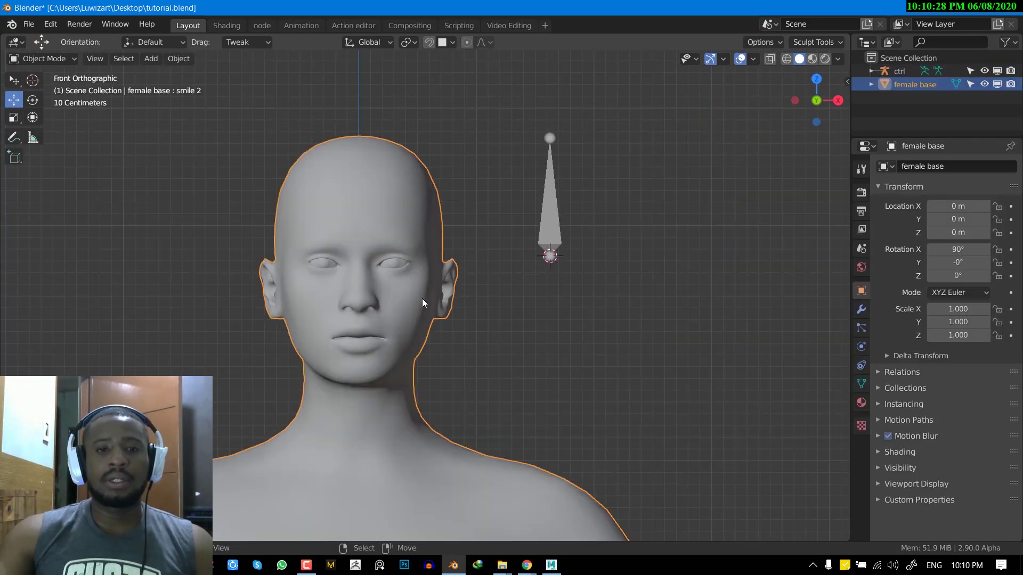
{"action": "left_click", "coordinate": [861, 384]}
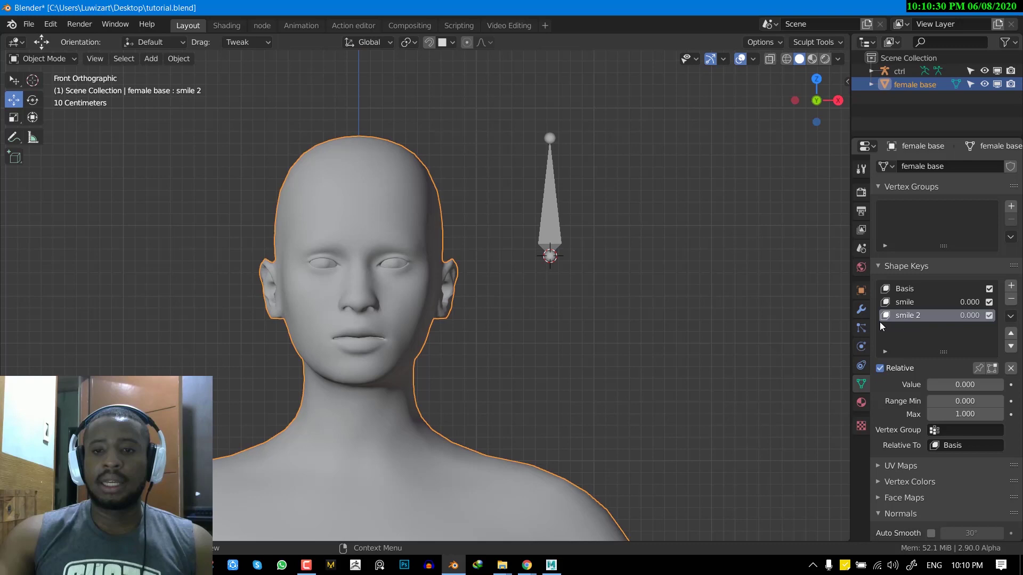
{"action": "left_click", "coordinate": [938, 304]}
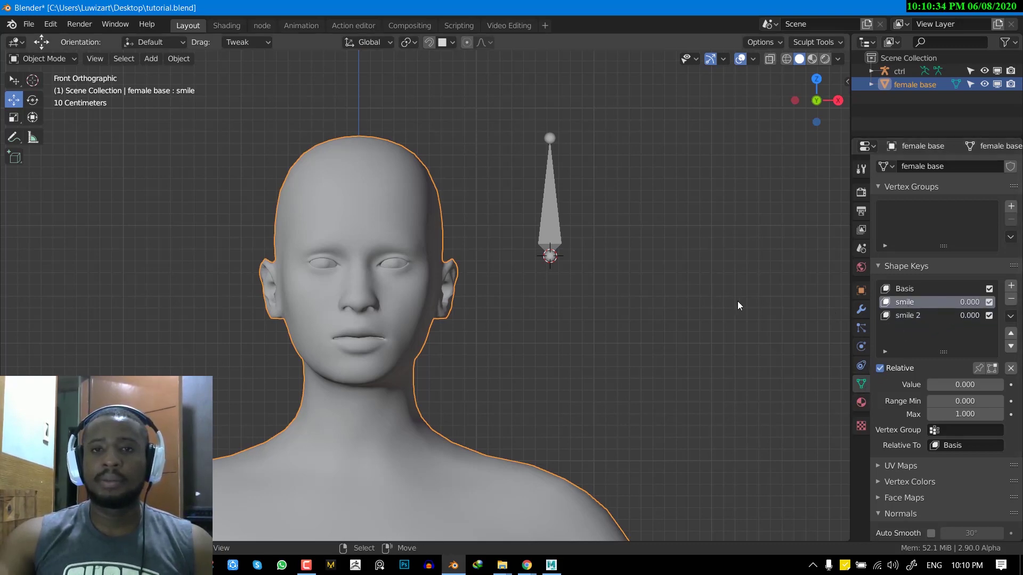
{"action": "right_click", "coordinate": [969, 302]}
{"action": "left_click", "coordinate": [916, 321]}
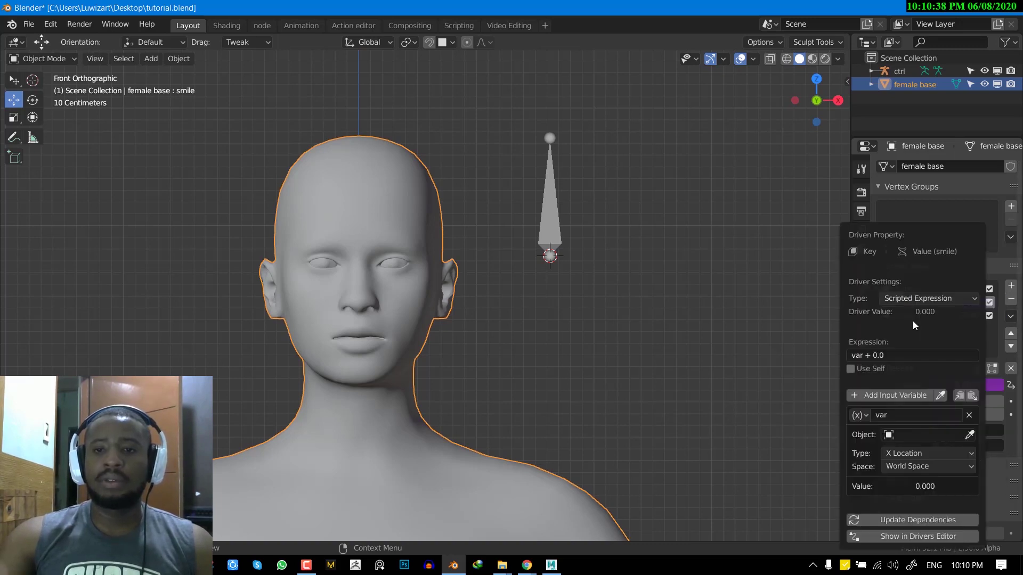
{"action": "left_click_drag", "start_coordinate": [858, 238], "coordinate": [504, 177]}
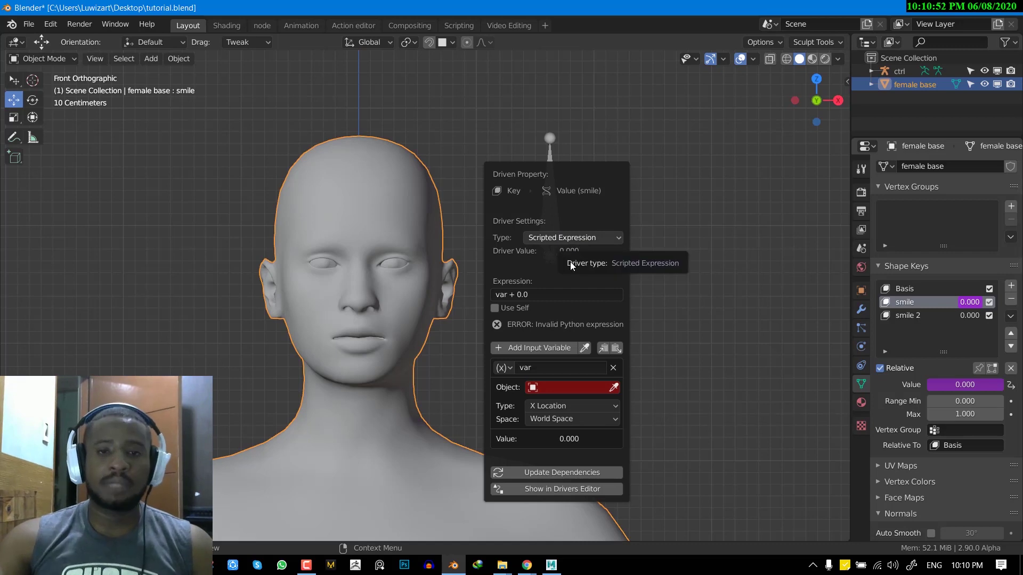
{"action": "left_click", "coordinate": [568, 295]}
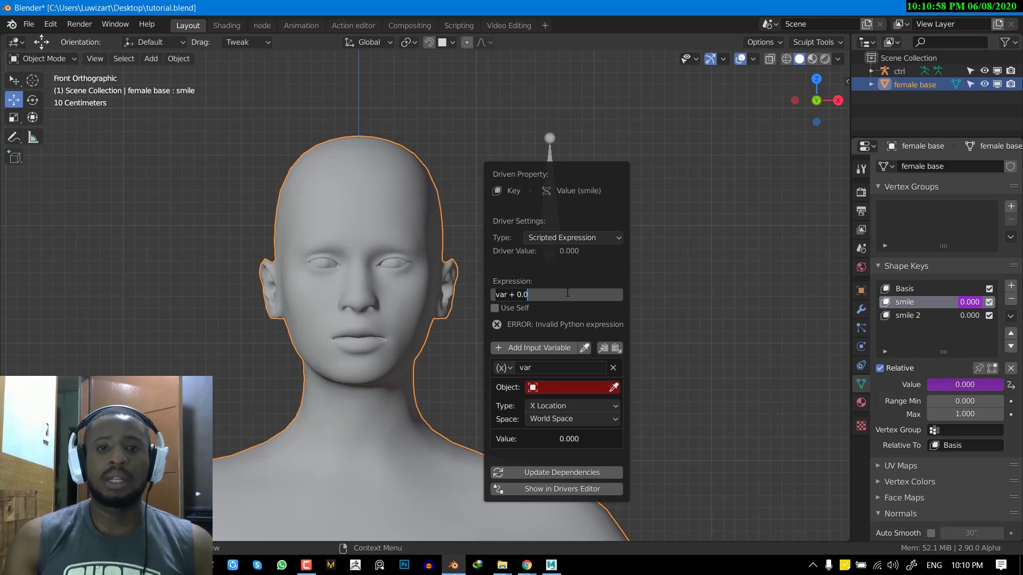
Shorten the expression to 'var' and rename the driver variable to the author's name
{"action": "key", "text": "BackSpace"}
{"action": "key", "text": "BackSpace"}
{"action": "key", "text": "BackSpace"}
{"action": "key", "text": "BackSpace"}
{"action": "key", "text": "BackSpace"}
{"action": "key", "text": "BackSpace"}
{"action": "key", "text": "BackSpace"}
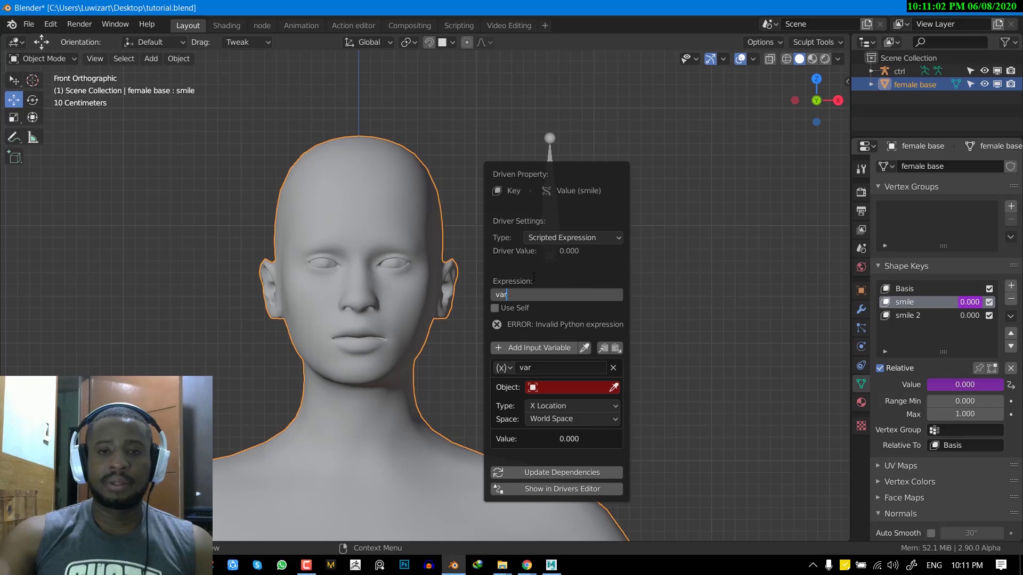
{"action": "key", "text": "Return"}
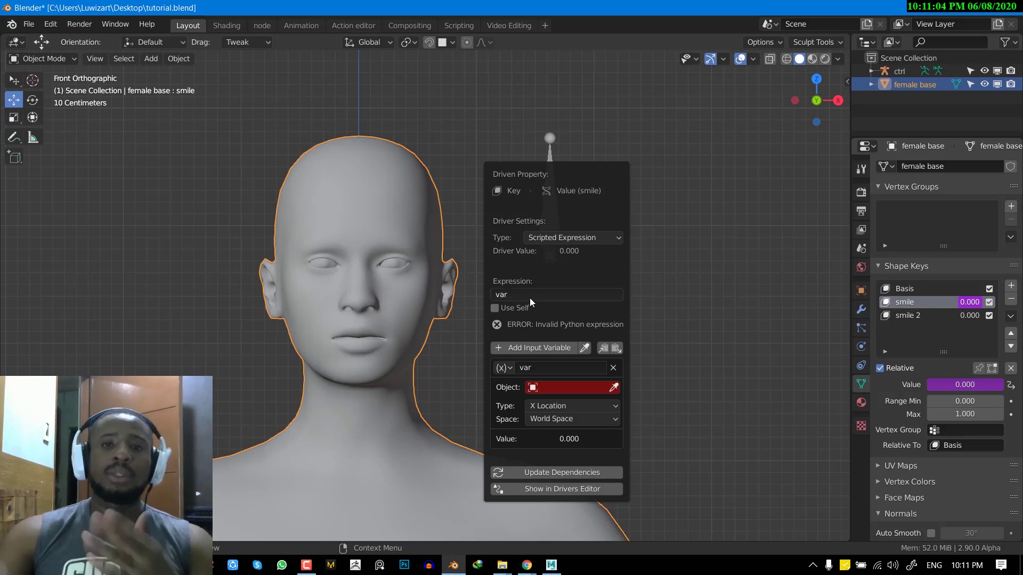
{"action": "left_click", "coordinate": [549, 368]}
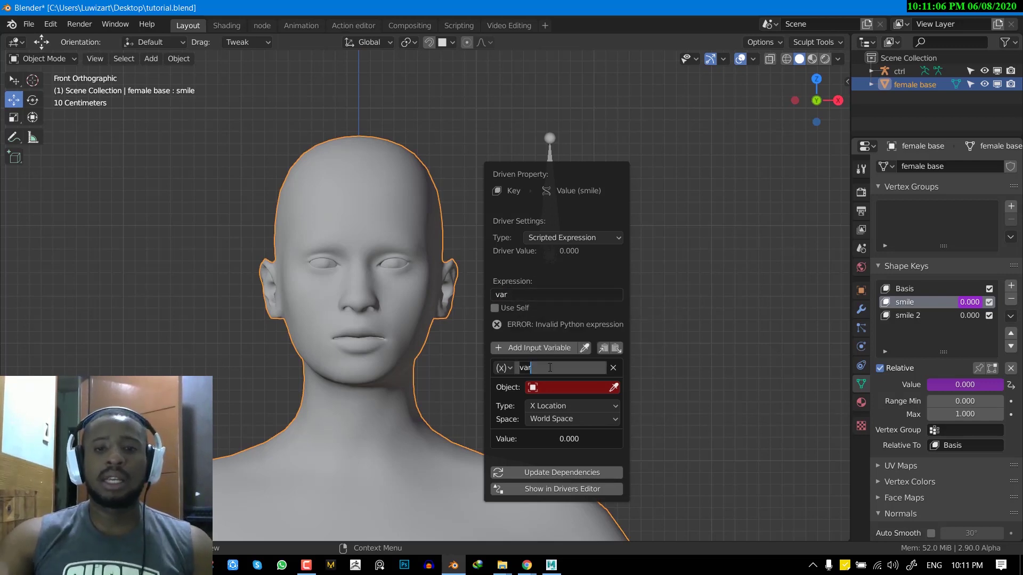
{"action": "key", "text": "Return"}
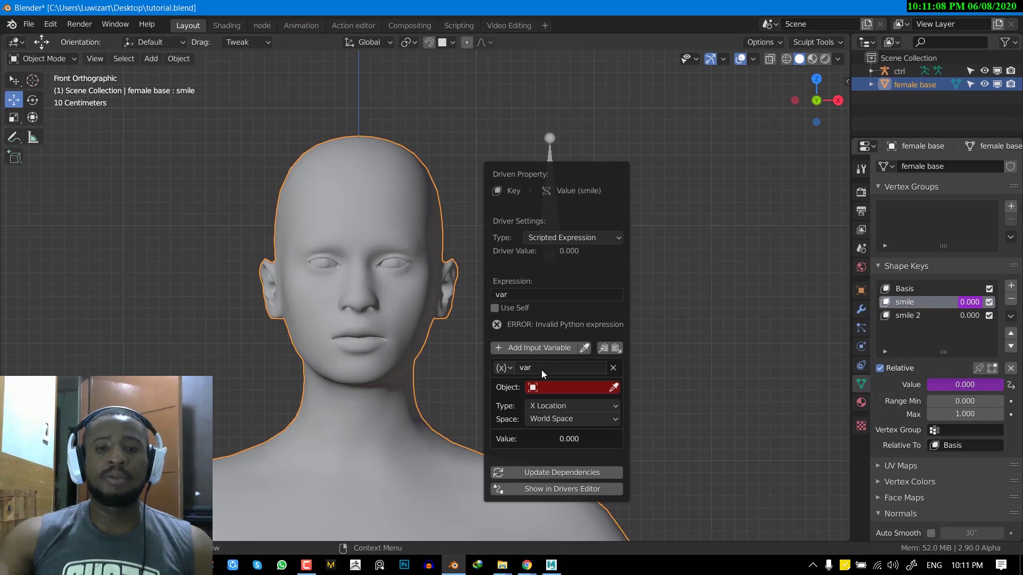
{"action": "left_click", "coordinate": [543, 370]}
{"action": "key", "text": "BackSpace"}
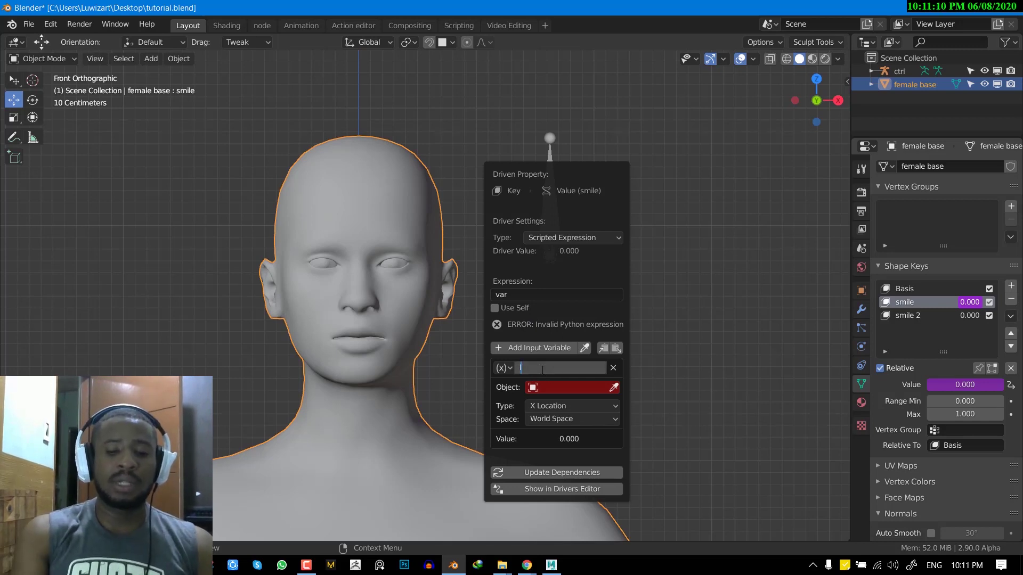
{"action": "type", "text": "luwiar"}
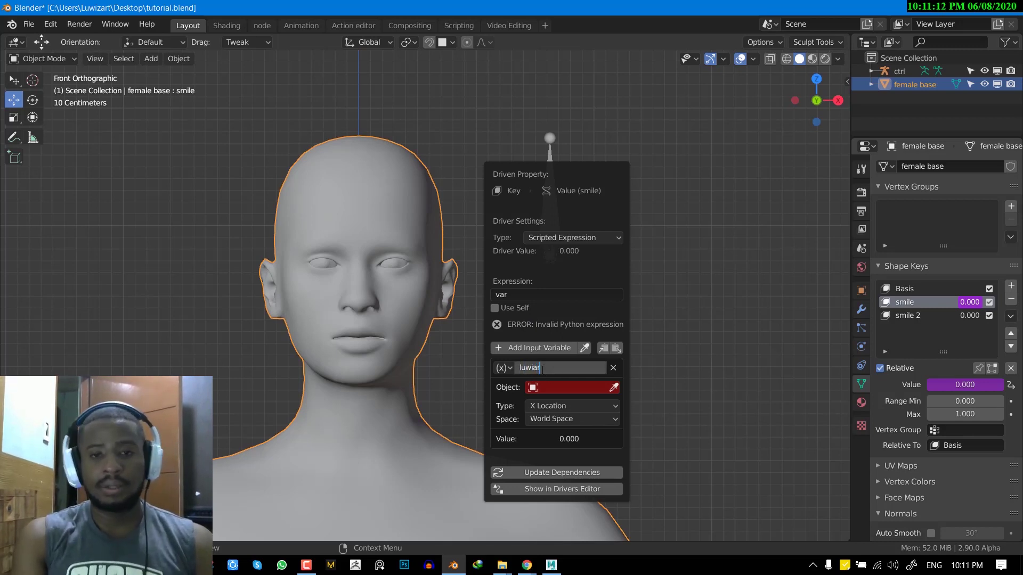
{"action": "type", "text": "t"}
{"action": "key", "text": "BackSpace"}
{"action": "key", "text": "BackSpace"}
{"action": "key", "text": "BackSpace"}
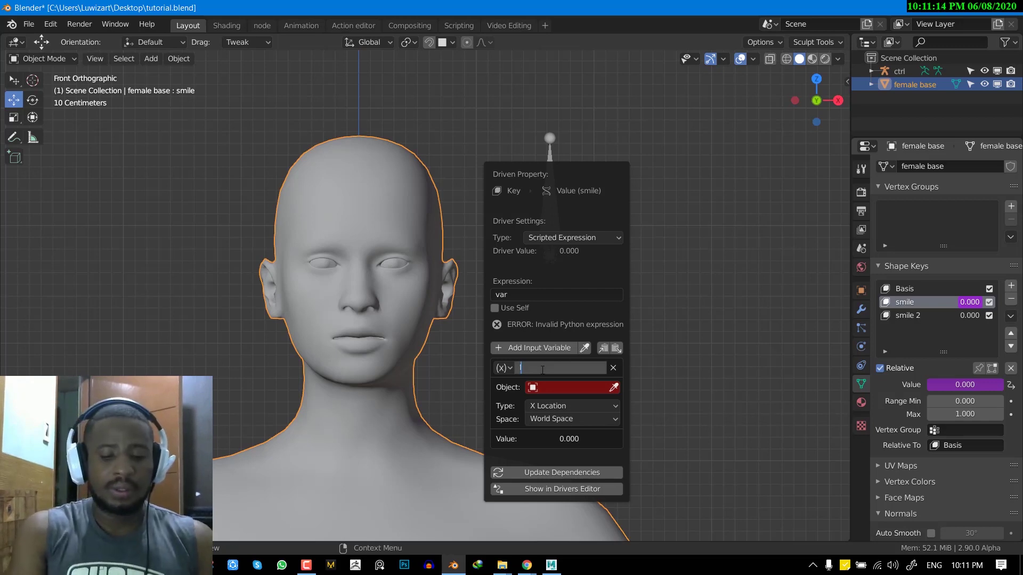
{"action": "type", "text": "zart"}
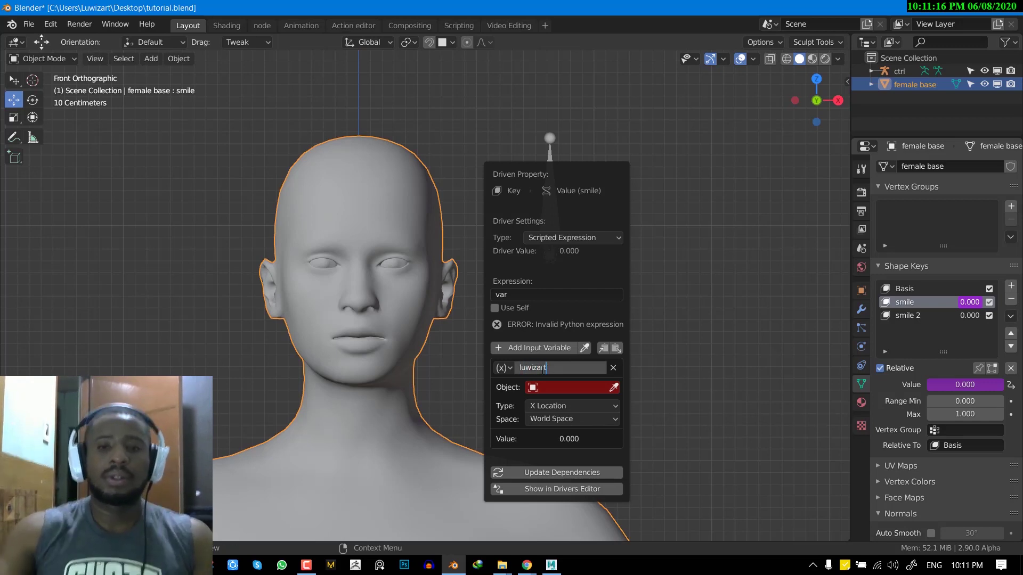
{"action": "key", "text": "Return"}
Replace the driver expression with the new variable name, capitalised
{"action": "left_click", "coordinate": [525, 293]}
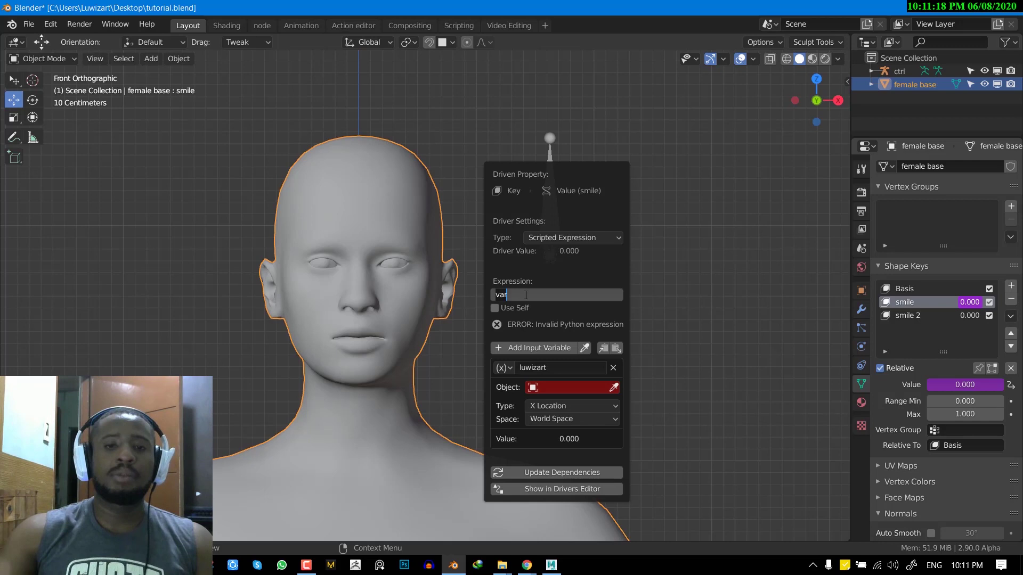
{"action": "type", "text": "Luw"}
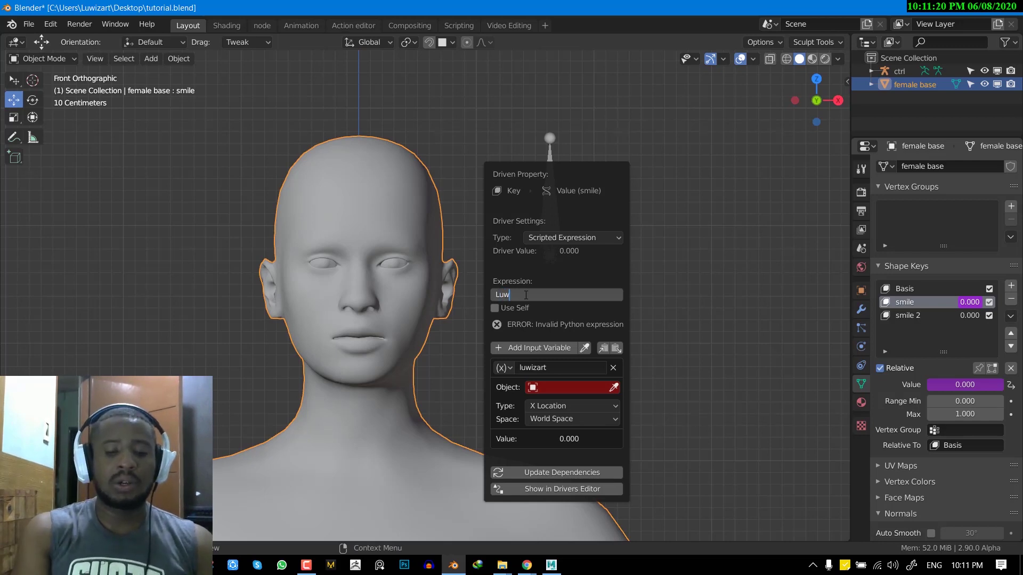
{"action": "type", "text": "izart"}
{"action": "key", "text": "Return"}
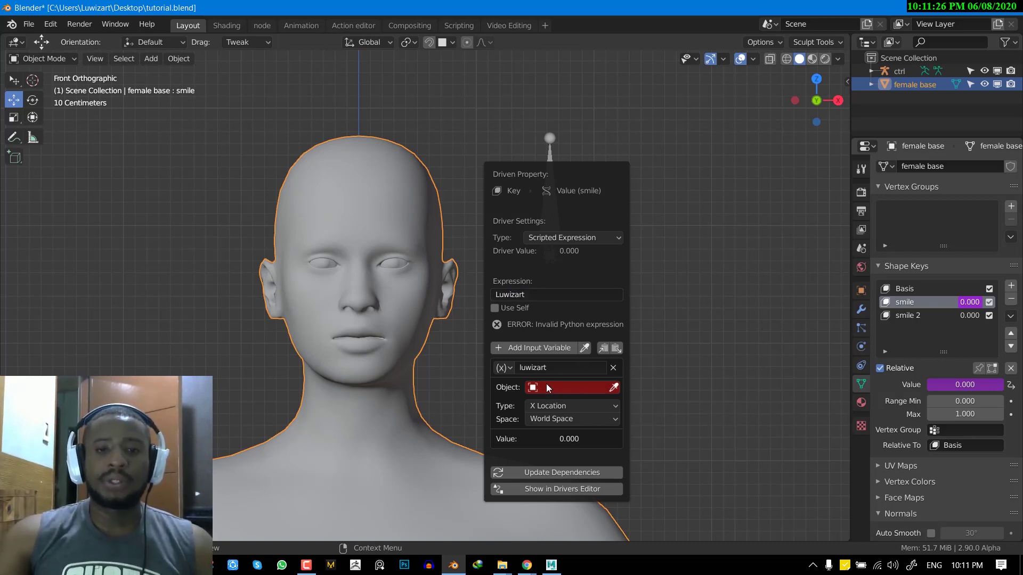
Target the driver variable at the ctrl armature's smile bone
{"action": "left_click", "coordinate": [582, 388]}
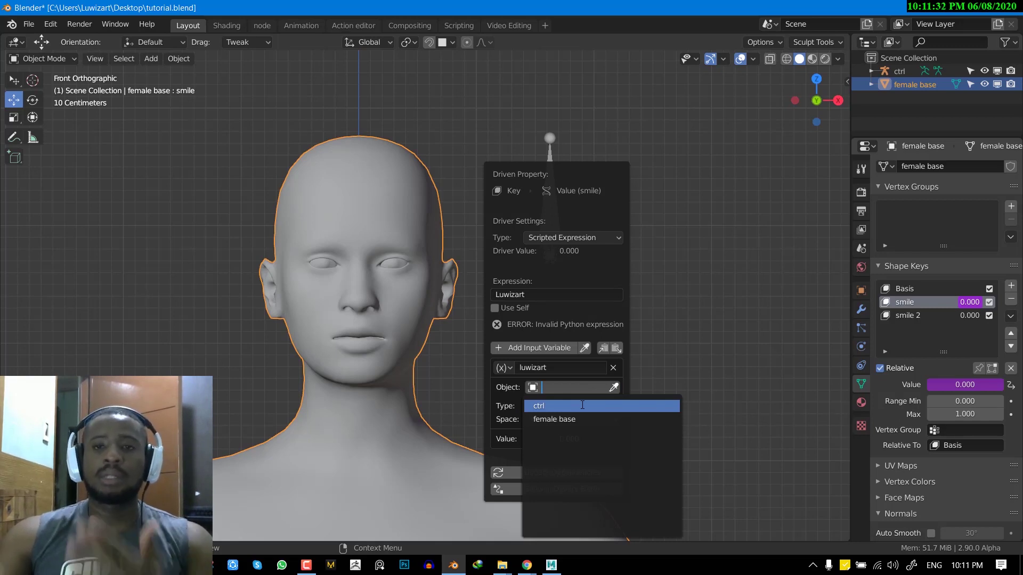
{"action": "left_click", "coordinate": [582, 406]}
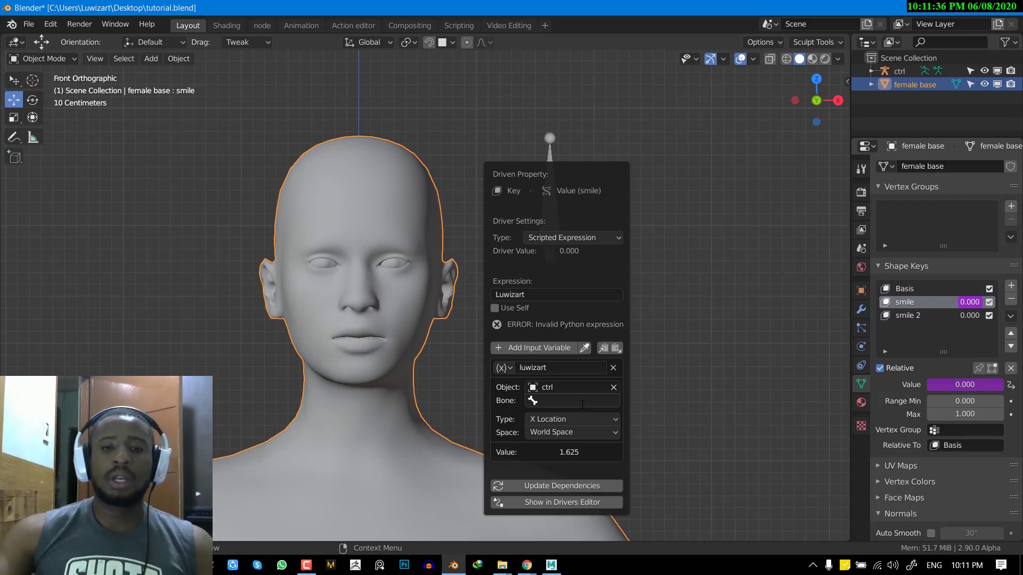
{"action": "left_click", "coordinate": [551, 401]}
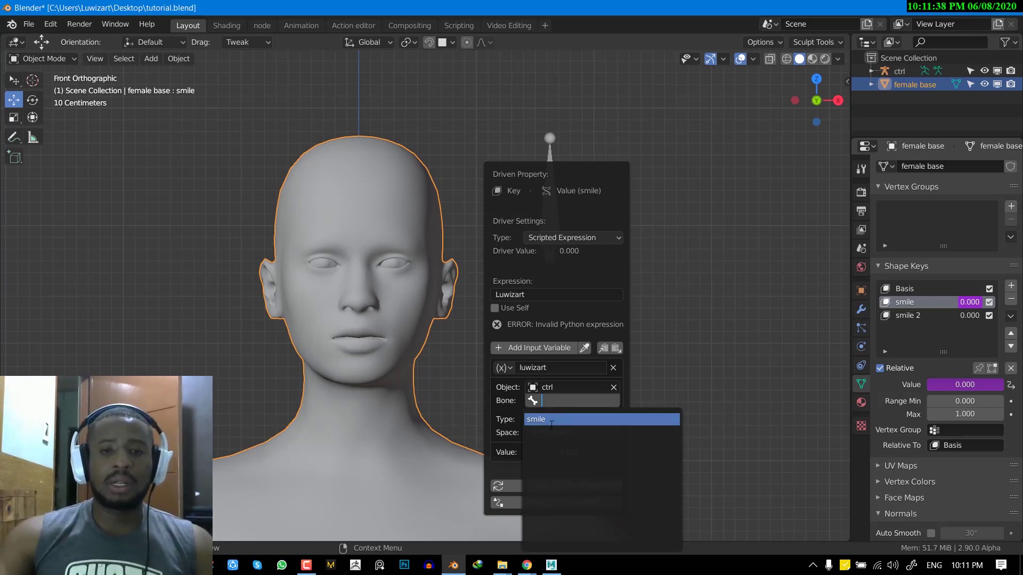
{"action": "left_click", "coordinate": [560, 421]}
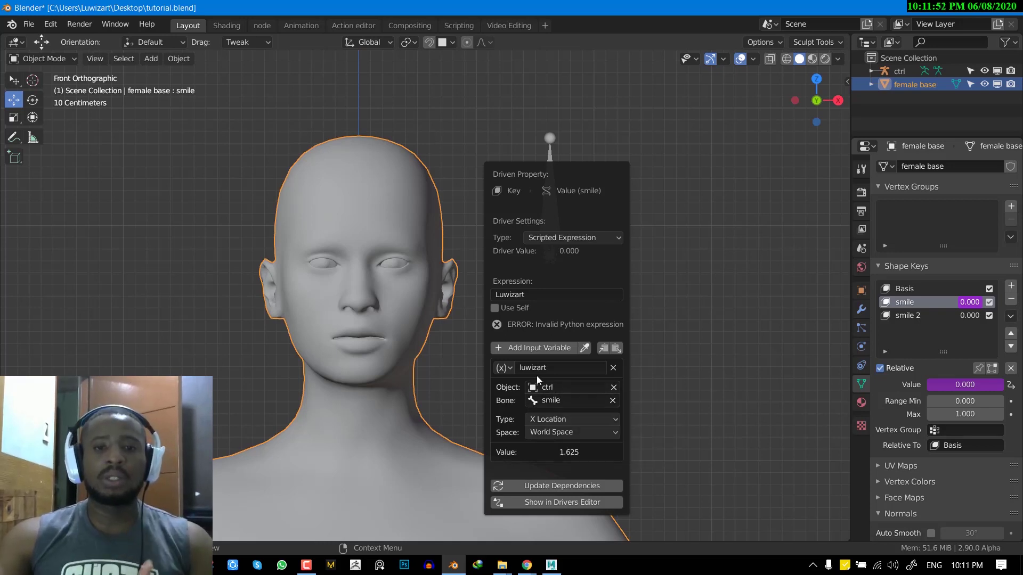
{"action": "left_click", "coordinate": [504, 368]}
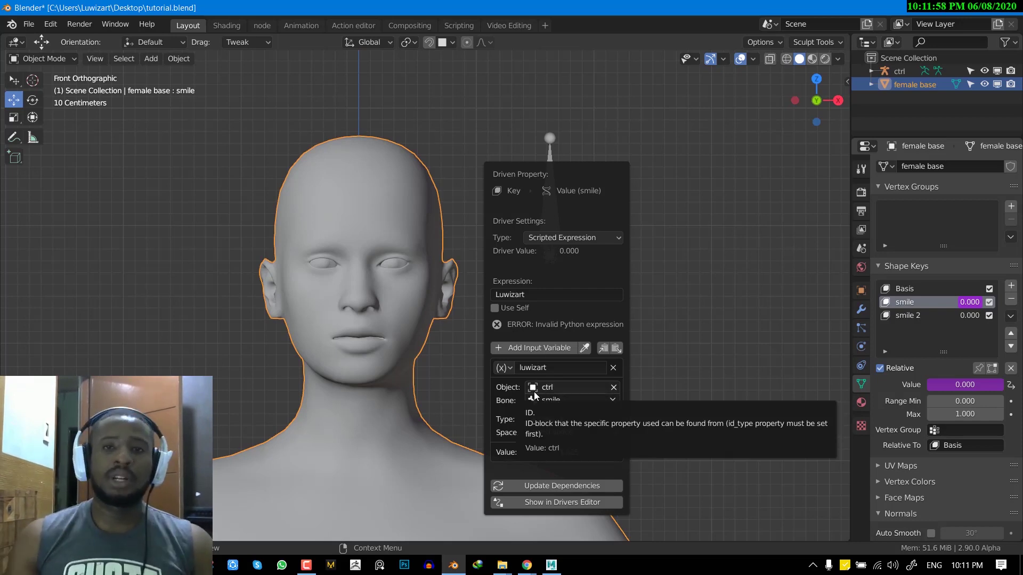
{"action": "left_click", "coordinate": [506, 368]}
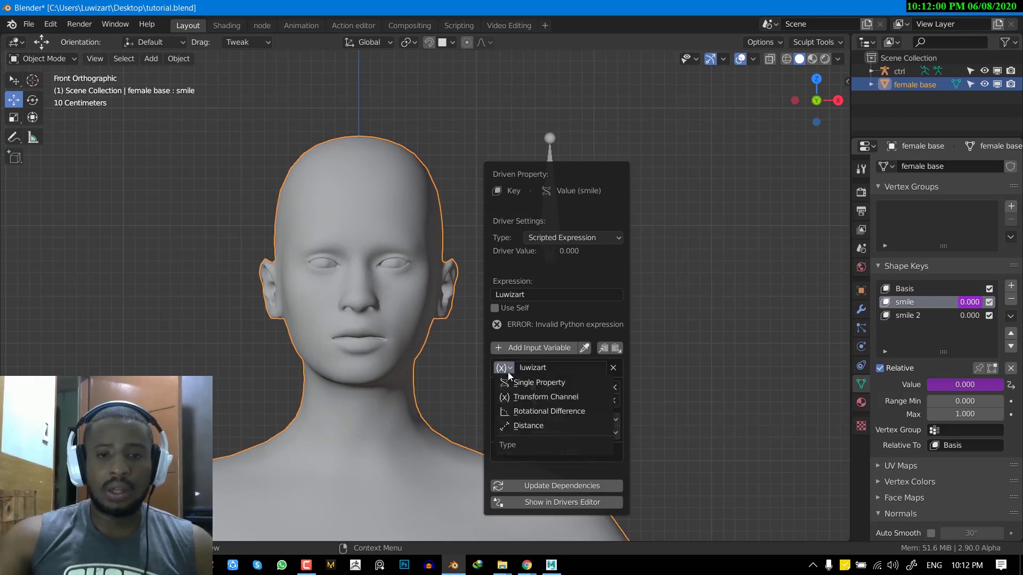
{"action": "left_click", "coordinate": [565, 401]}
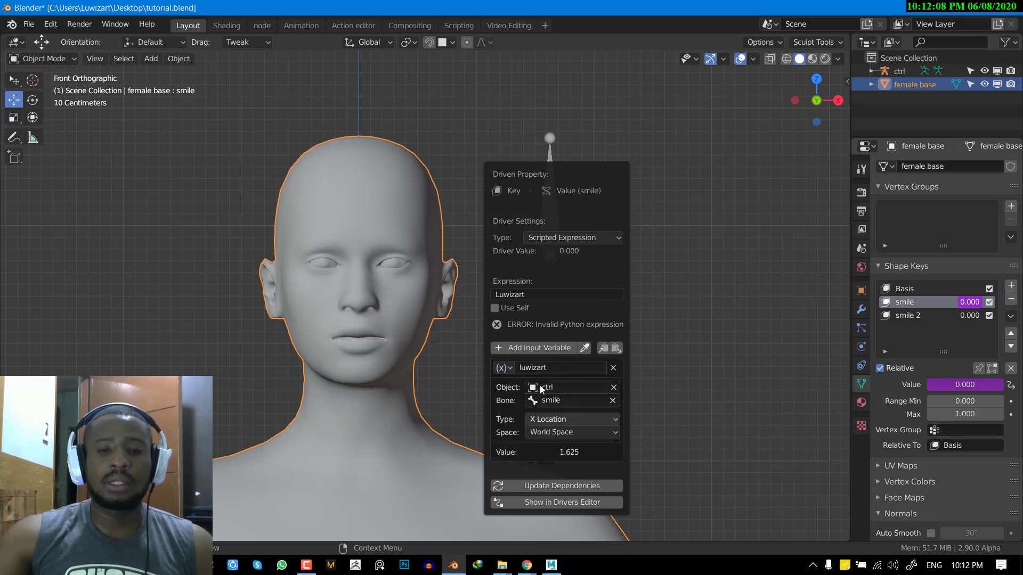
{"action": "left_click", "coordinate": [505, 368]}
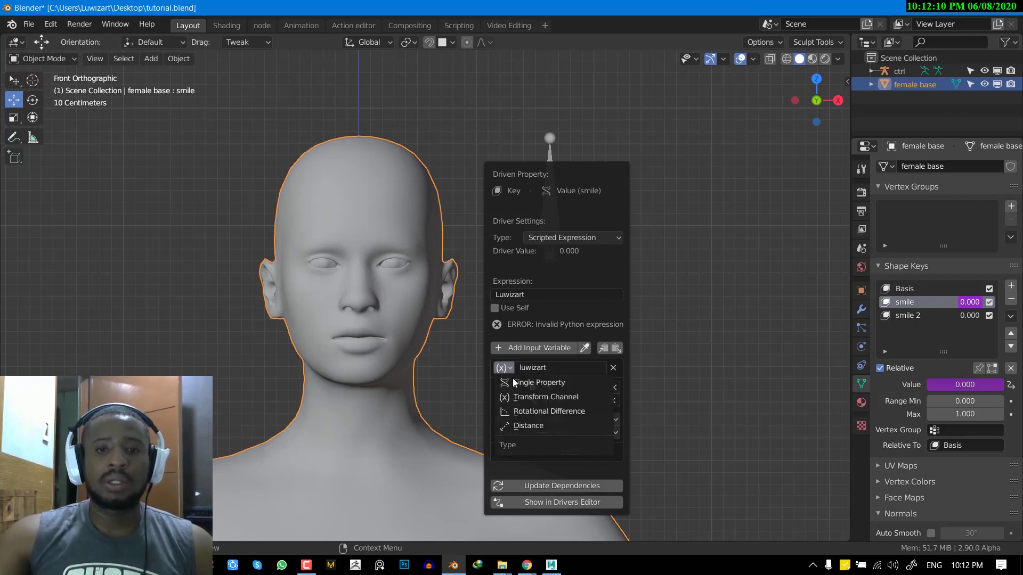
{"action": "left_click", "coordinate": [534, 383]}
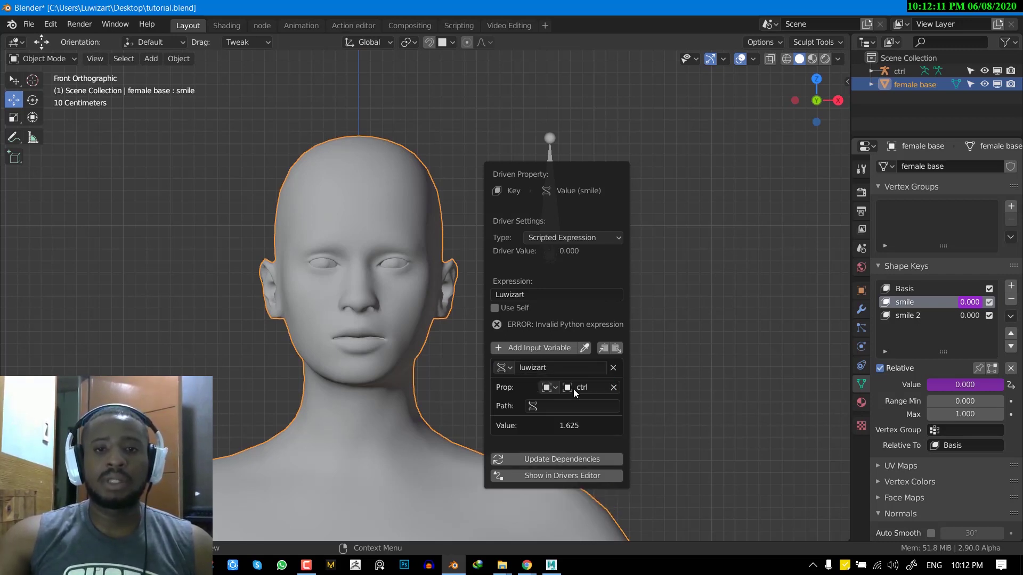
{"action": "left_click", "coordinate": [502, 369]}
{"action": "left_click", "coordinate": [540, 411]}
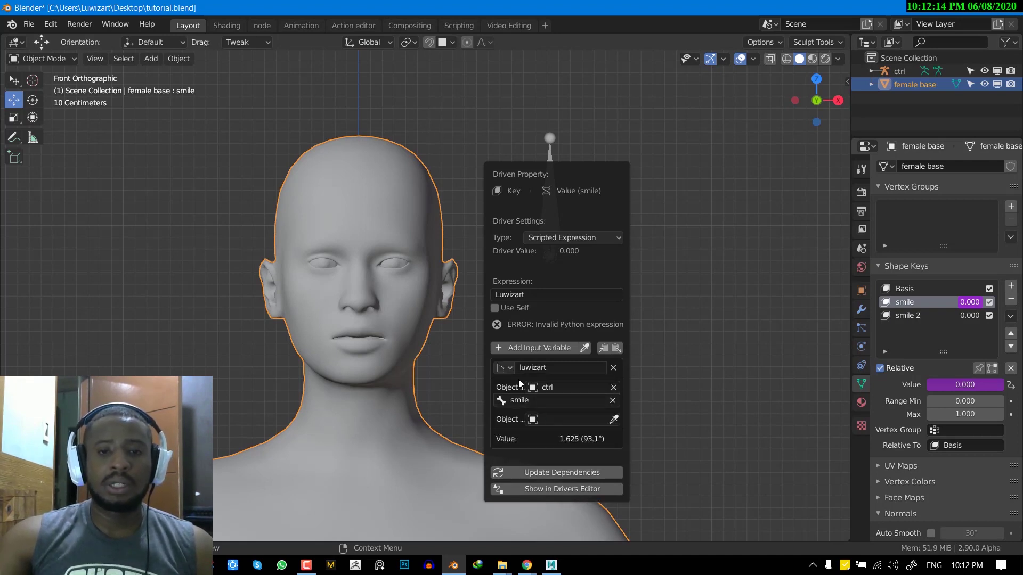
{"action": "left_click", "coordinate": [503, 369]}
{"action": "left_click", "coordinate": [548, 398]}
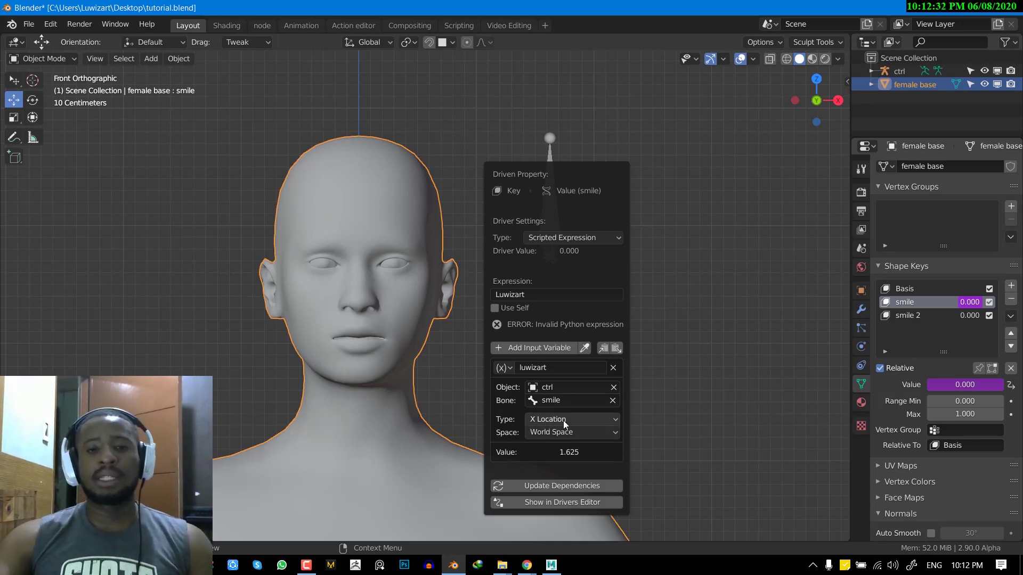
In Pose Mode, slide the ctrl smile bone right along X, then clear its location back to rest
{"action": "left_click", "coordinate": [549, 234]}
{"action": "key", "text": "ctrl+Tab"}
{"action": "scroll", "coordinate": [539, 261], "scroll_direction": "down", "scroll_amount": 2}
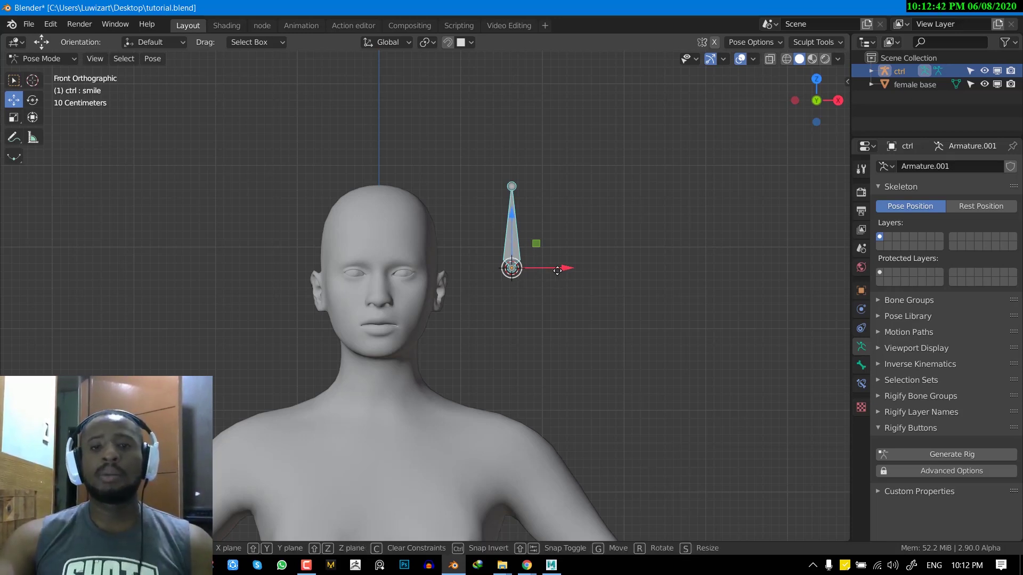
{"action": "left_click_drag", "start_coordinate": [555, 273], "coordinate": [793, 269]}
{"action": "middle_click_drag", "start_coordinate": [793, 269], "coordinate": [564, 302]}
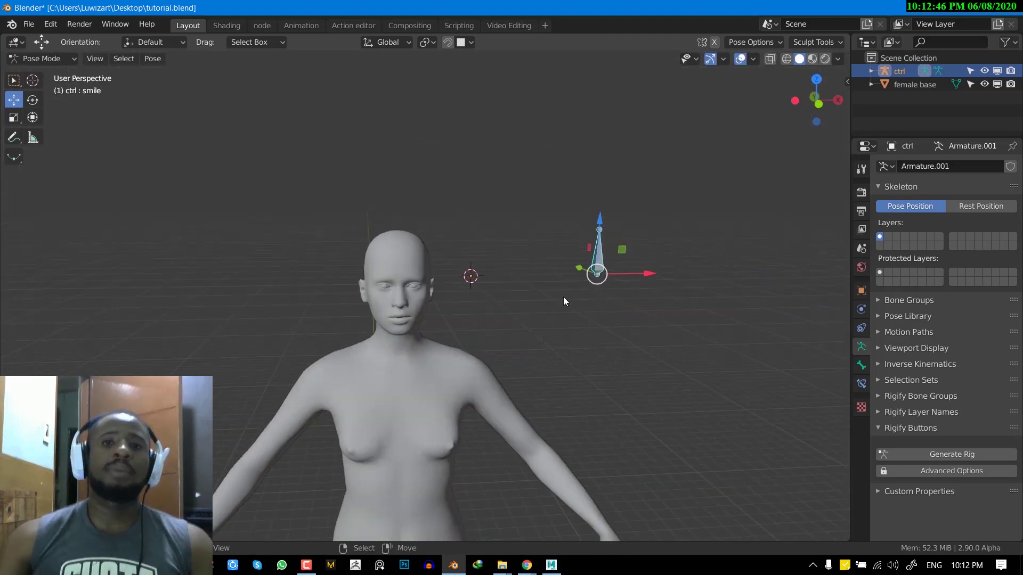
{"action": "key", "text": "KP_1"}
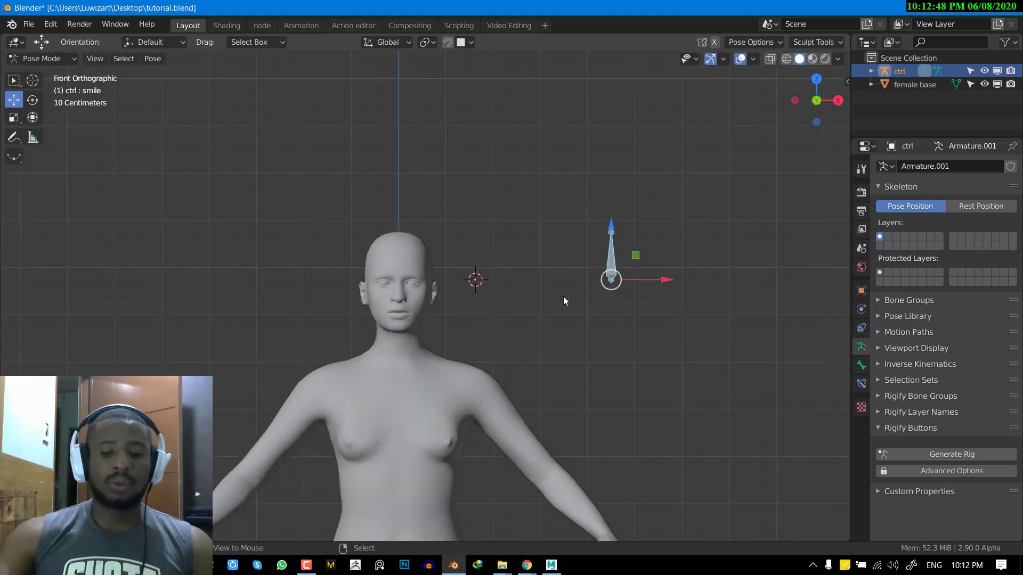
{"action": "key", "text": "alt+g"}
{"action": "scroll", "coordinate": [506, 299], "scroll_direction": "up", "scroll_amount": 3}
Return to Object Mode, select the head, and bring up the smile value's driver options
{"action": "key", "text": "ctrl+Tab"}
{"action": "left_click", "coordinate": [394, 254]}
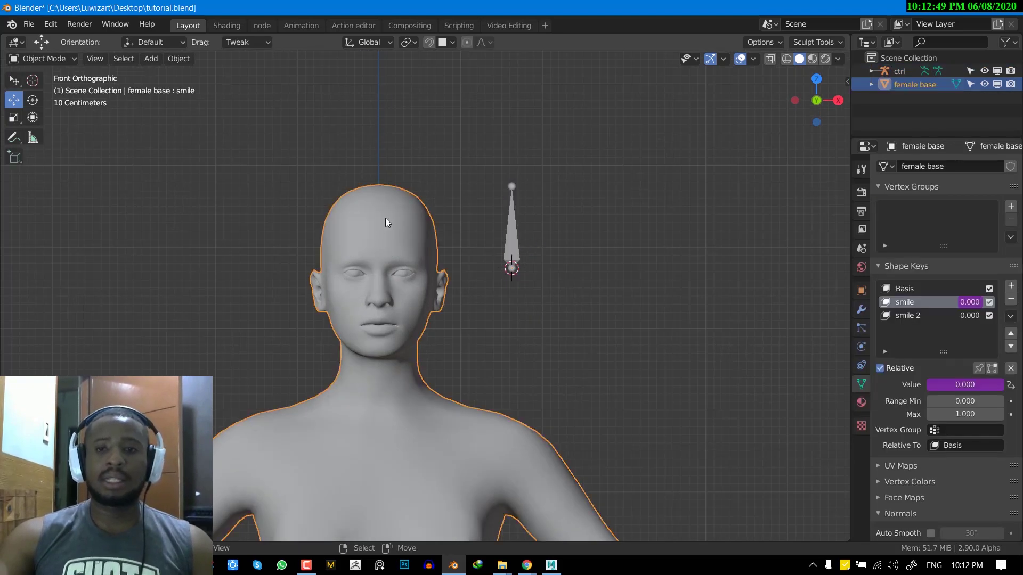
{"action": "right_click", "coordinate": [969, 303]}
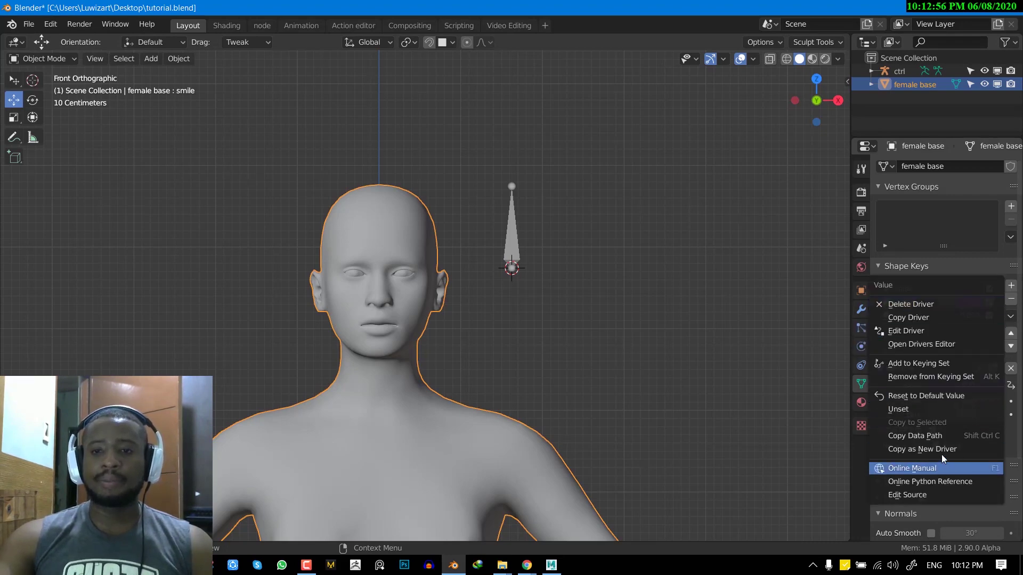
In the Drivers Editor, switch the smile driver's X Location variable to Local Space and update dependencies
{"action": "left_click", "coordinate": [922, 346]}
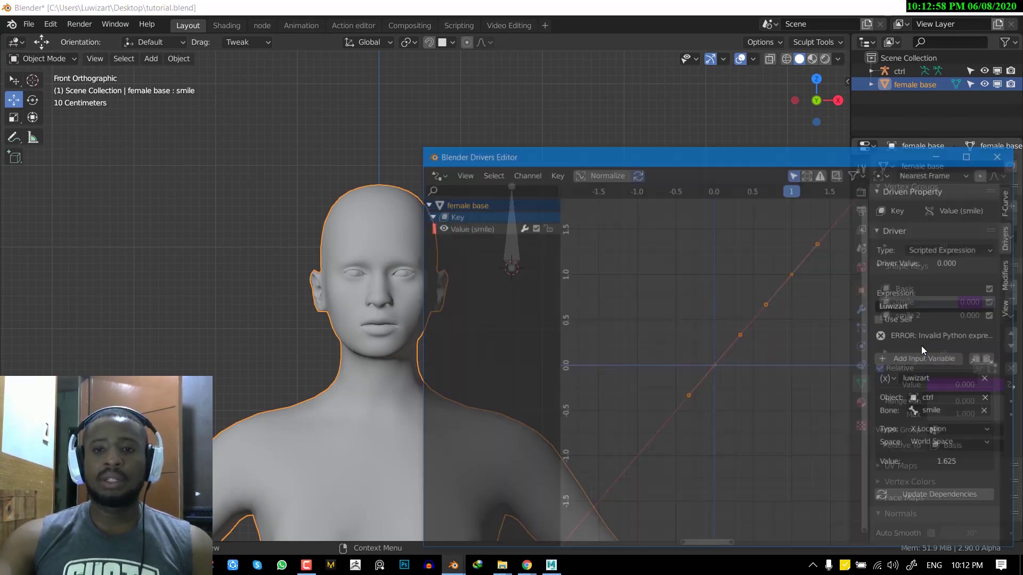
{"action": "left_click_drag", "start_coordinate": [728, 162], "coordinate": [464, 86]}
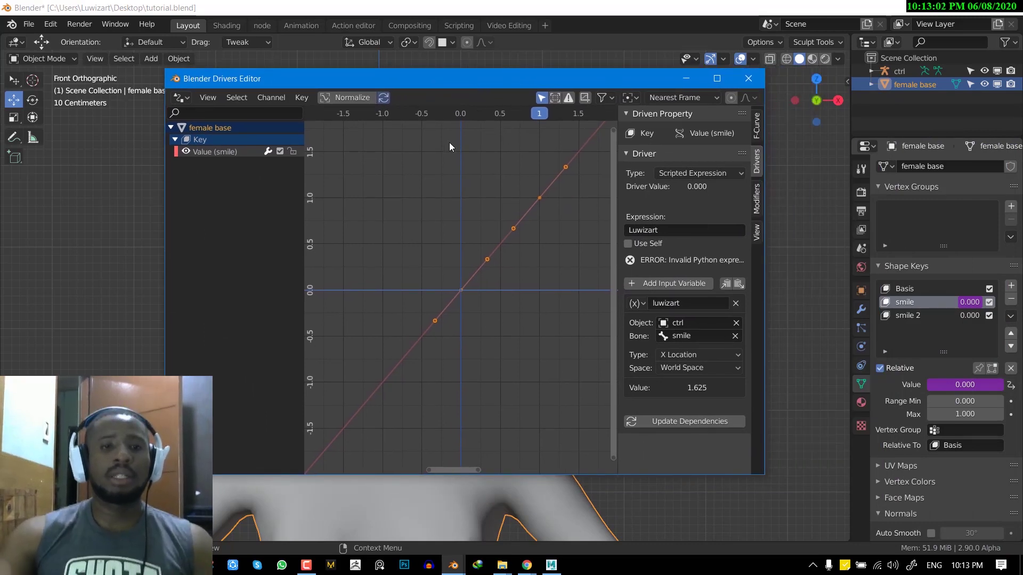
{"action": "left_click", "coordinate": [222, 152]}
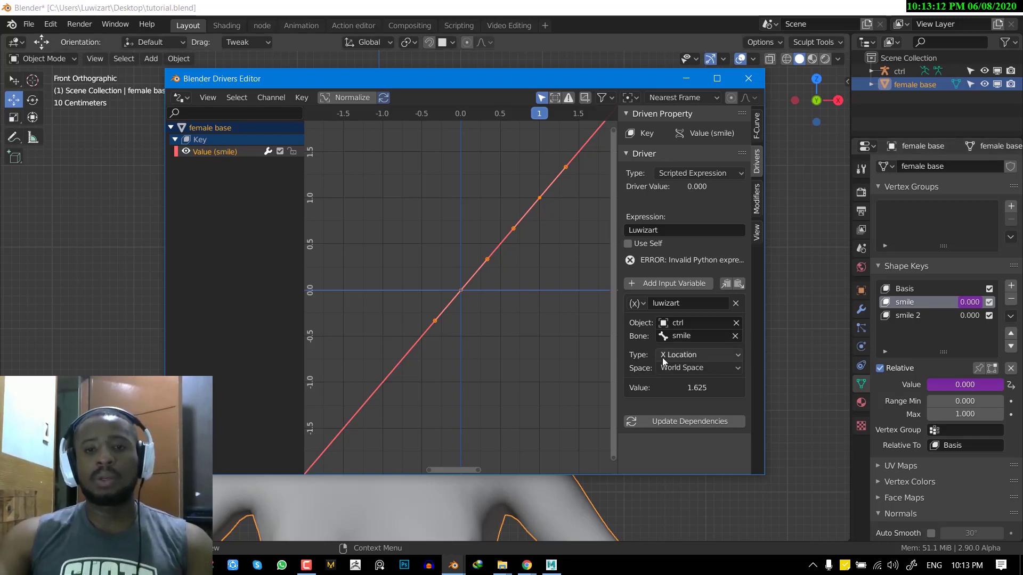
{"action": "left_click", "coordinate": [690, 359]}
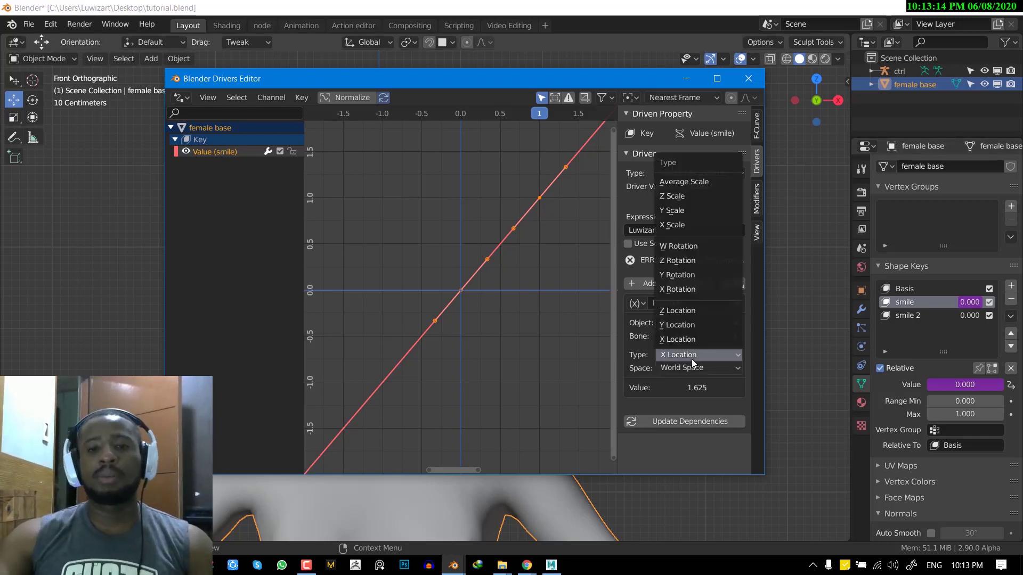
{"action": "left_click", "coordinate": [677, 344]}
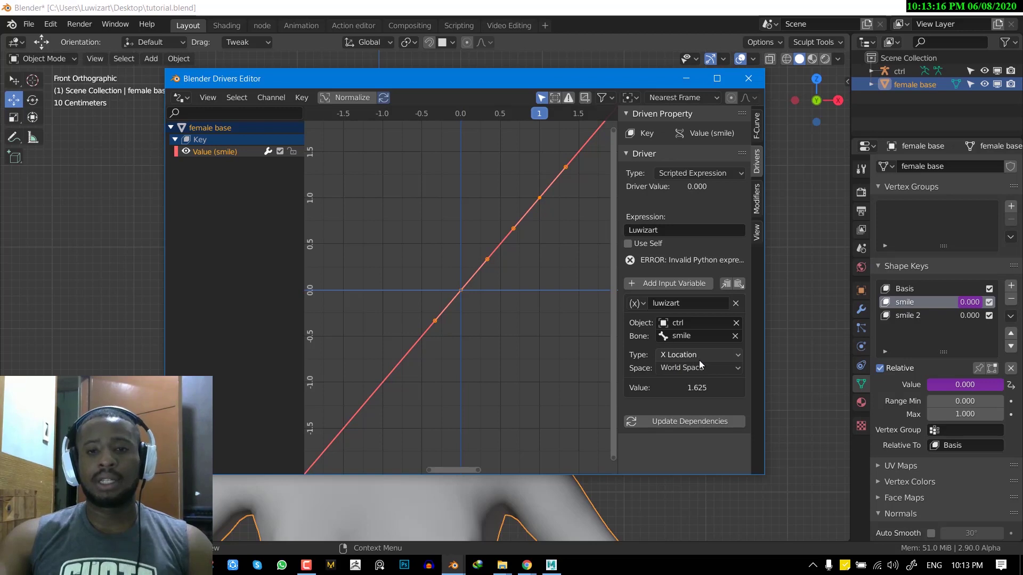
{"action": "left_click", "coordinate": [700, 369]}
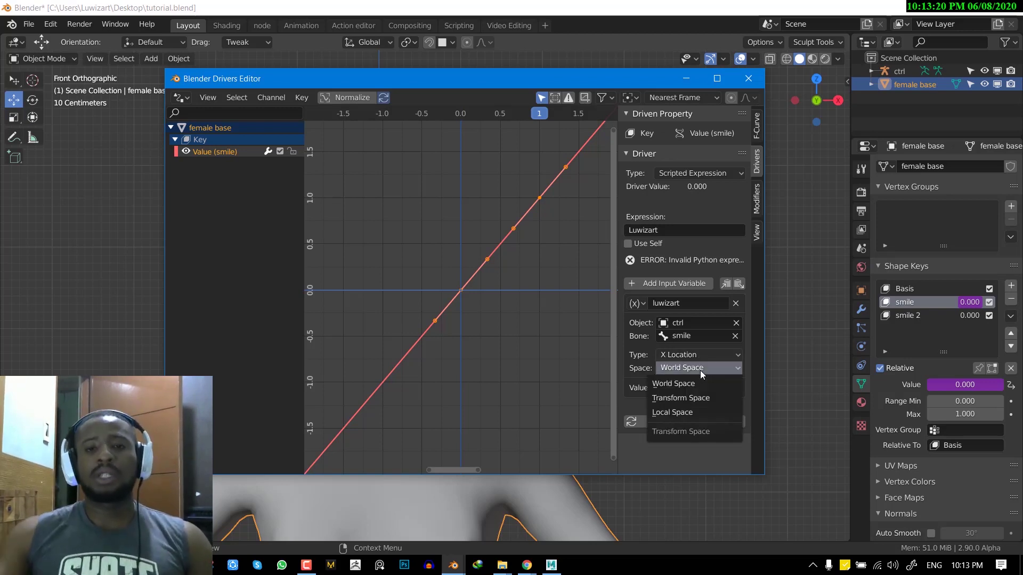
{"action": "left_click", "coordinate": [673, 384]}
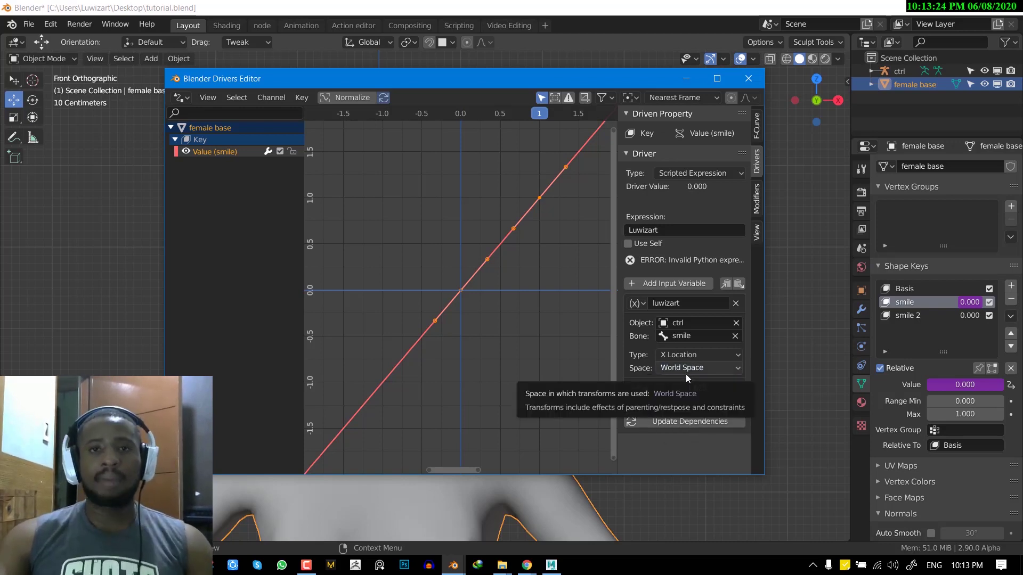
{"action": "left_click", "coordinate": [686, 374]}
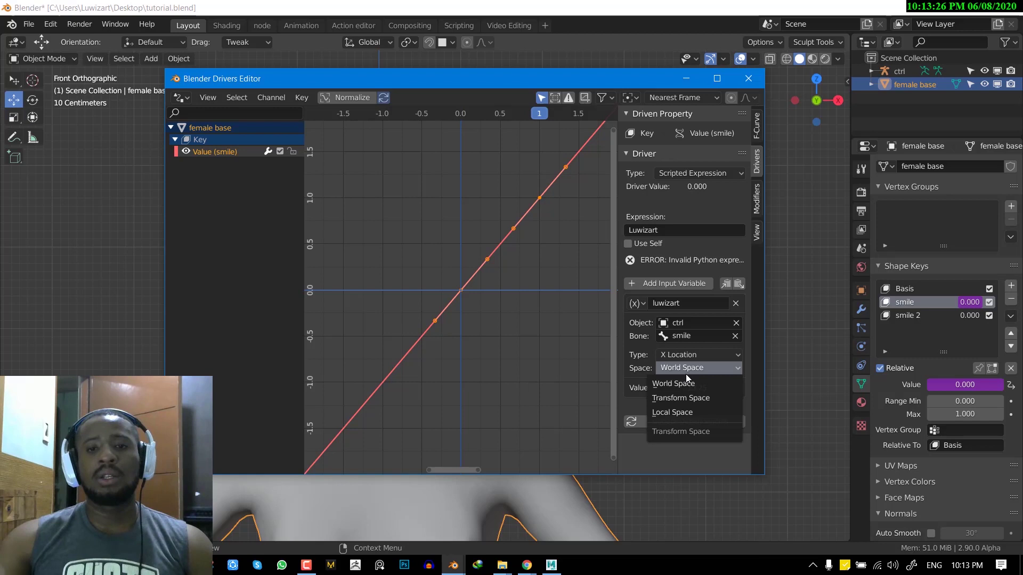
{"action": "left_click", "coordinate": [684, 416]}
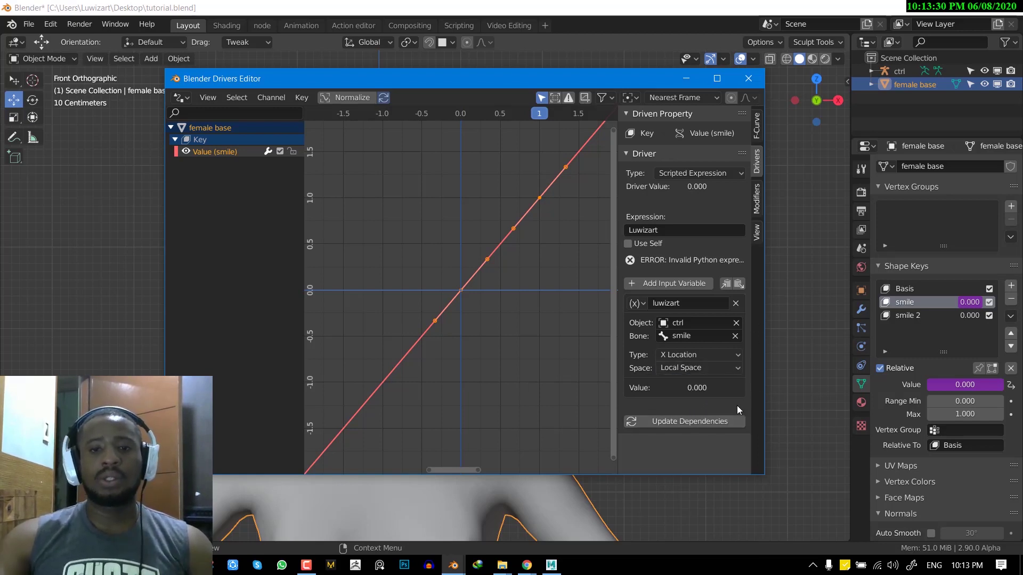
{"action": "left_click", "coordinate": [686, 421]}
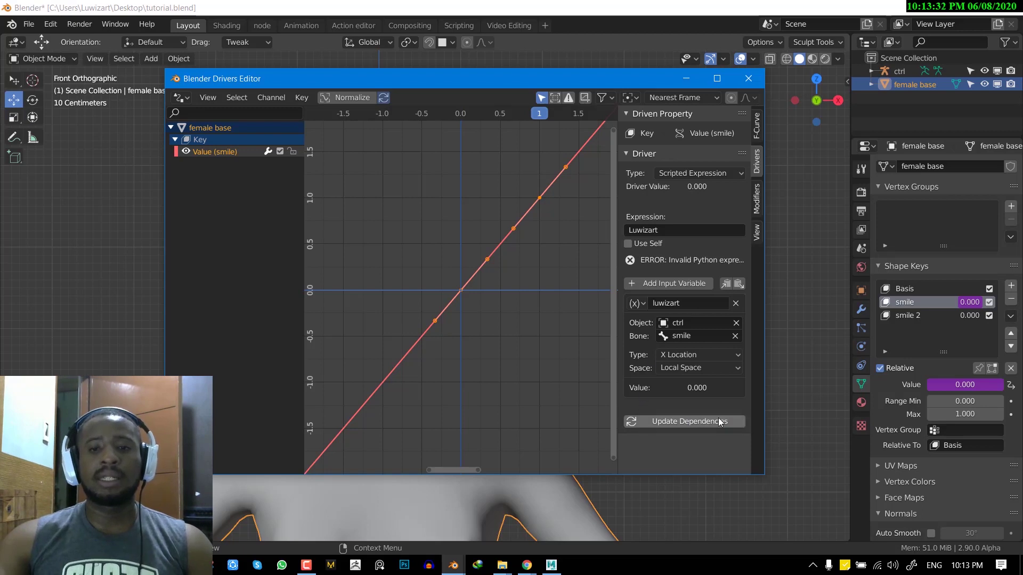
{"action": "left_click", "coordinate": [748, 78]}
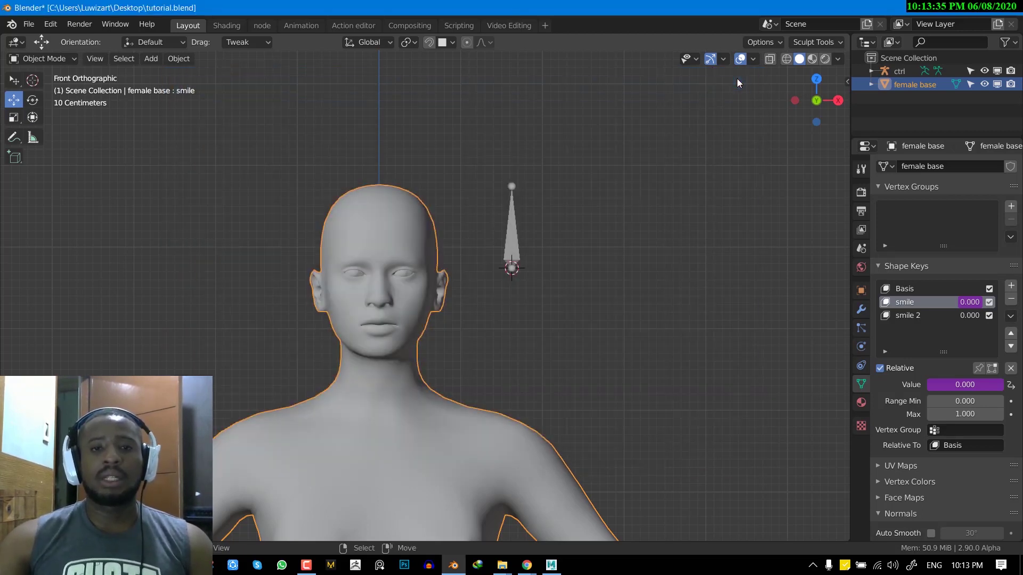
In Pose Mode, move the ctrl smile bone to the right along X with G X
{"action": "left_click", "coordinate": [518, 238]}
{"action": "key", "text": "ctrl+Tab"}
{"action": "left_click_drag", "start_coordinate": [554, 261], "coordinate": [650, 260]}
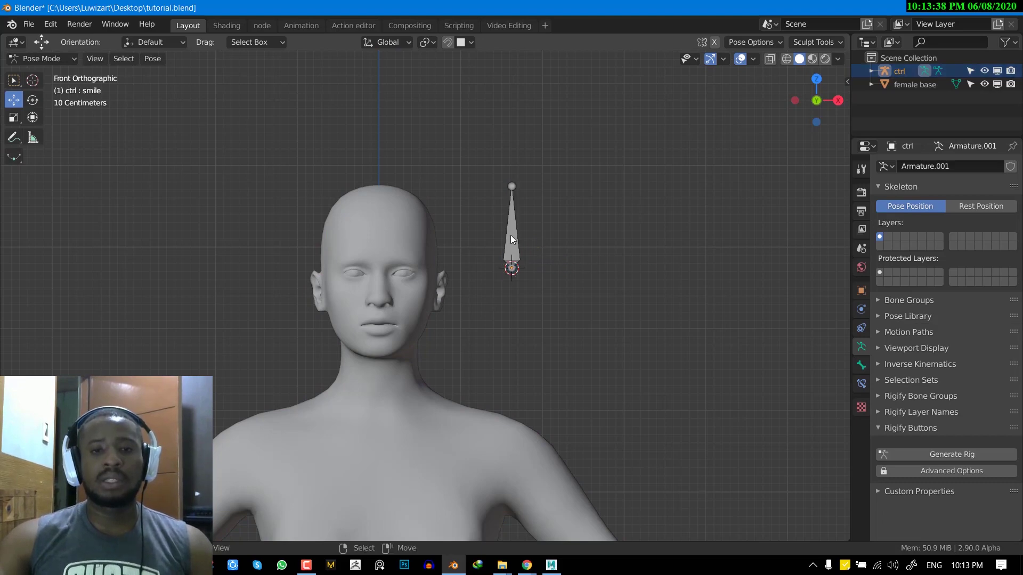
{"action": "left_click", "coordinate": [511, 235]}
{"action": "key", "text": "g"}
{"action": "key", "text": "x"}
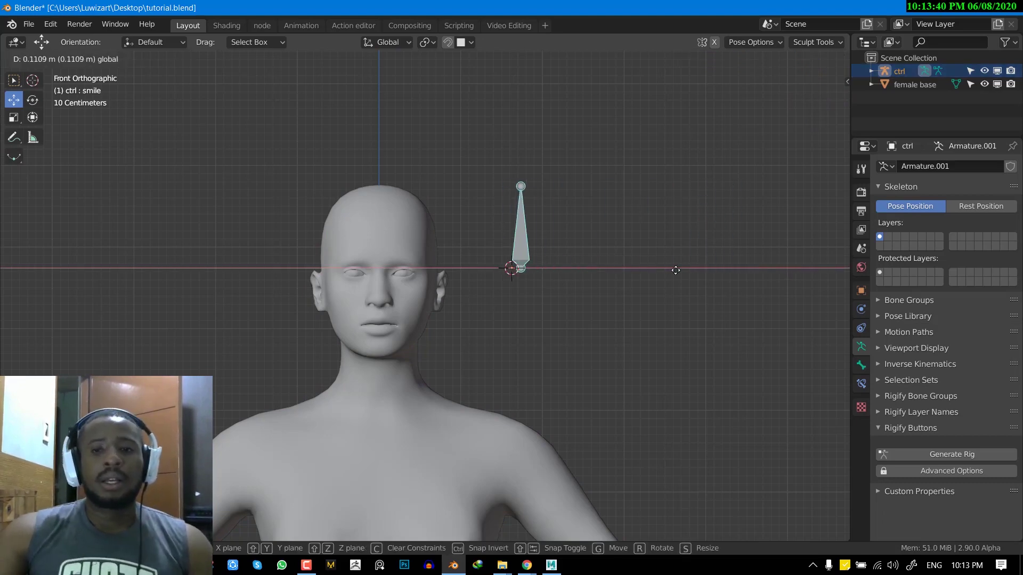
{"action": "left_click", "coordinate": [555, 261]}
Back in Object Mode, select the head and drag the smile slider to about 0.664
{"action": "key", "text": "ctrl+Tab"}
{"action": "left_click", "coordinate": [386, 228]}
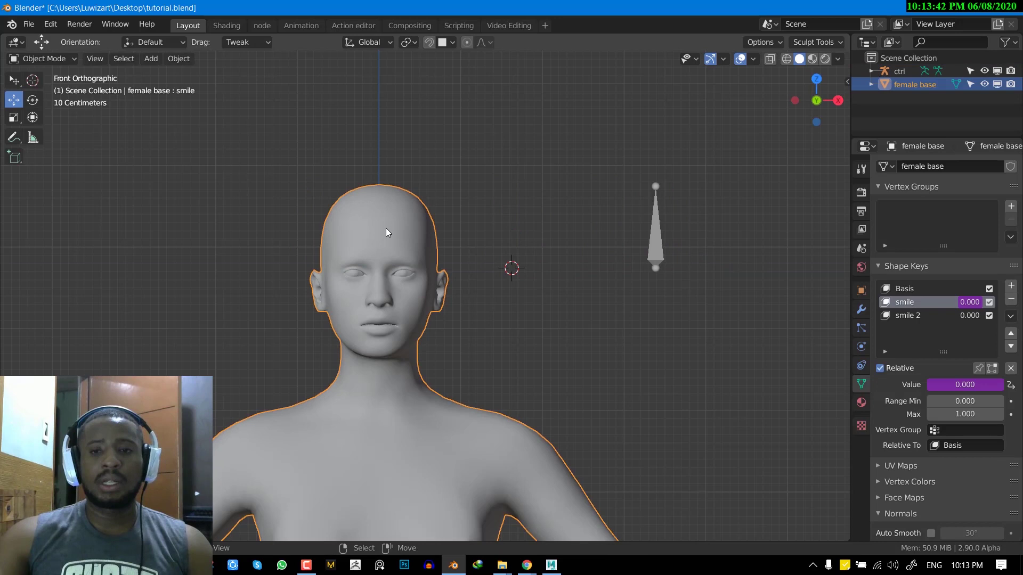
{"action": "left_click", "coordinate": [979, 368]}
{"action": "left_click", "coordinate": [979, 368]}
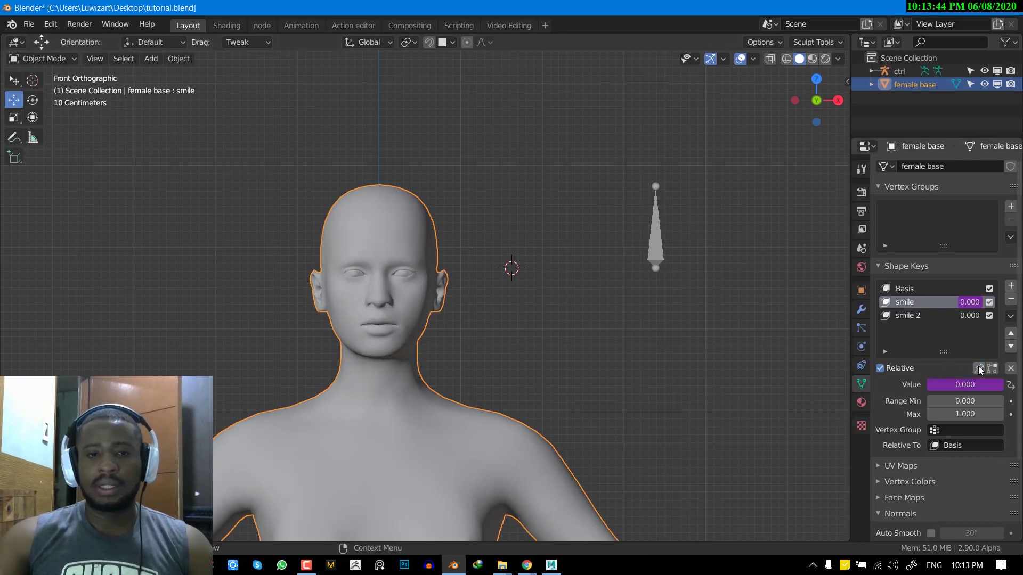
{"action": "left_click_drag", "start_coordinate": [943, 385], "coordinate": [983, 385]}
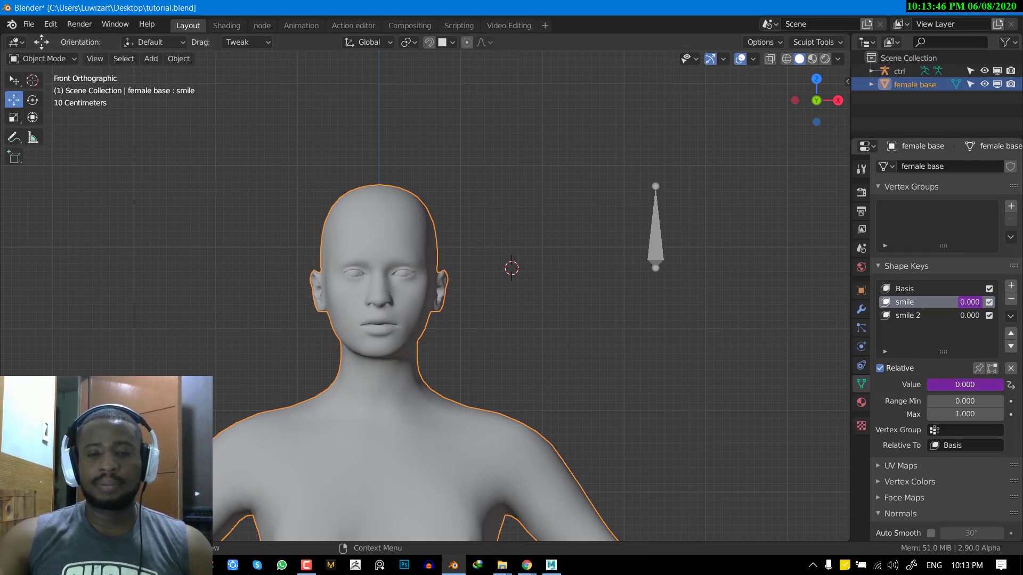
In the Drivers Editor, re-pick X Location for the smile variable, keeping the ctrl bone and name luwizart
{"action": "right_click", "coordinate": [971, 299]}
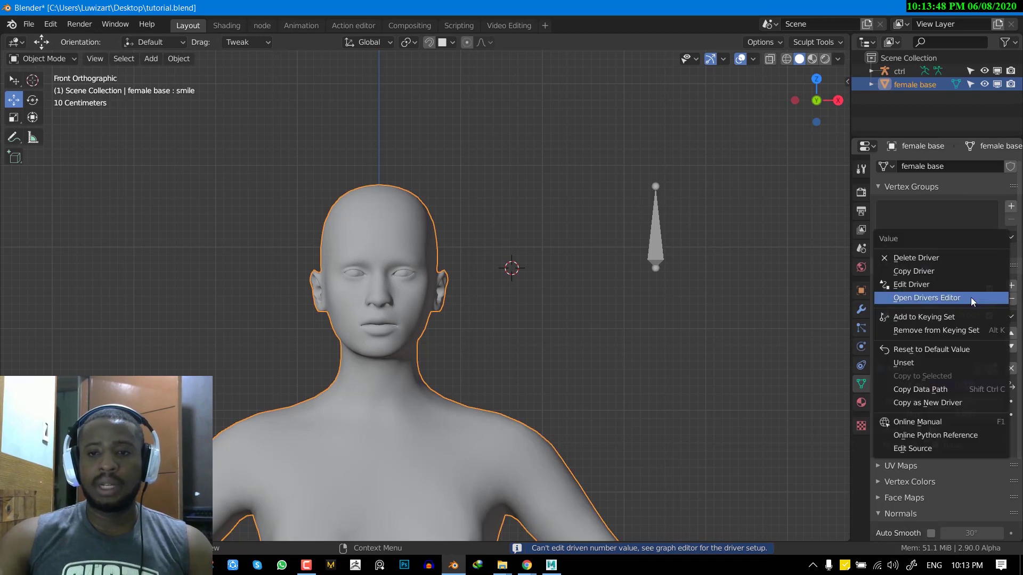
{"action": "left_click", "coordinate": [971, 297]}
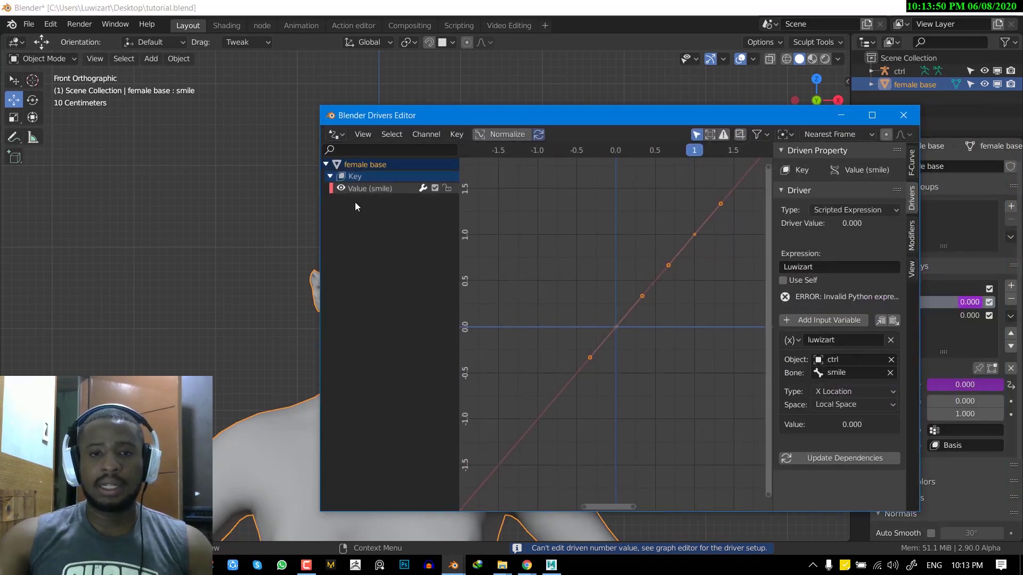
{"action": "left_click", "coordinate": [373, 188]}
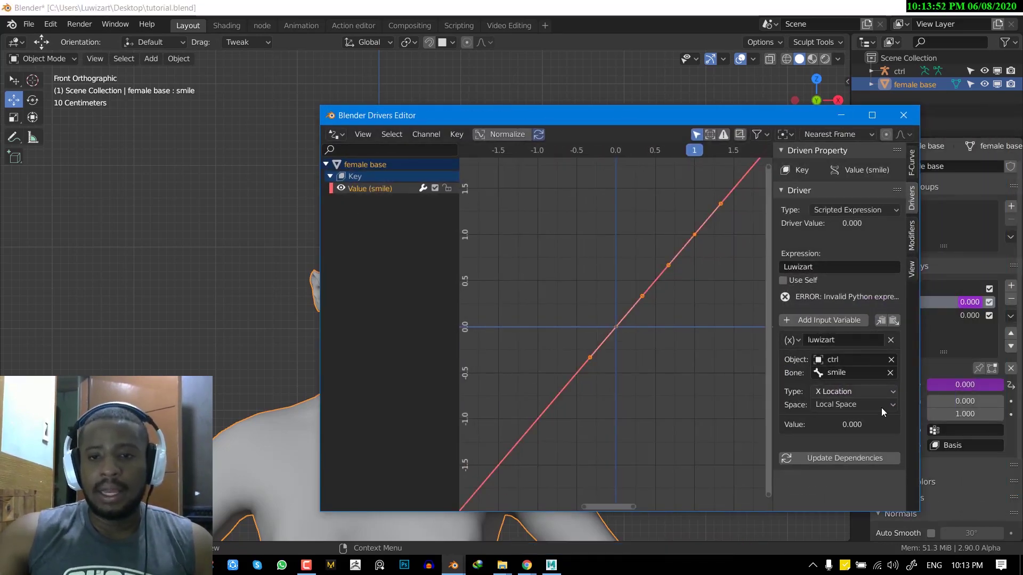
{"action": "left_click", "coordinate": [851, 392]}
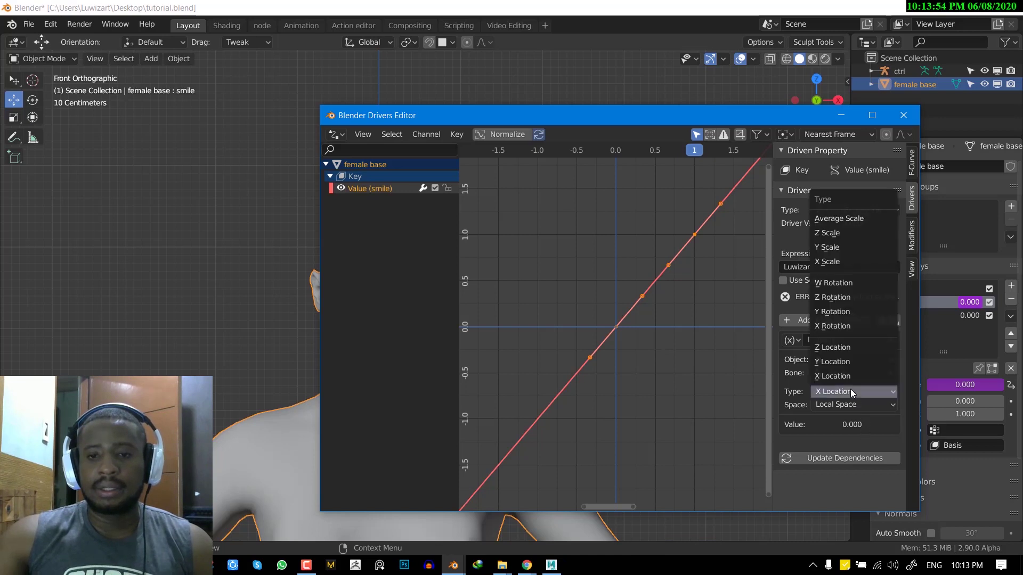
{"action": "left_click", "coordinate": [845, 375]}
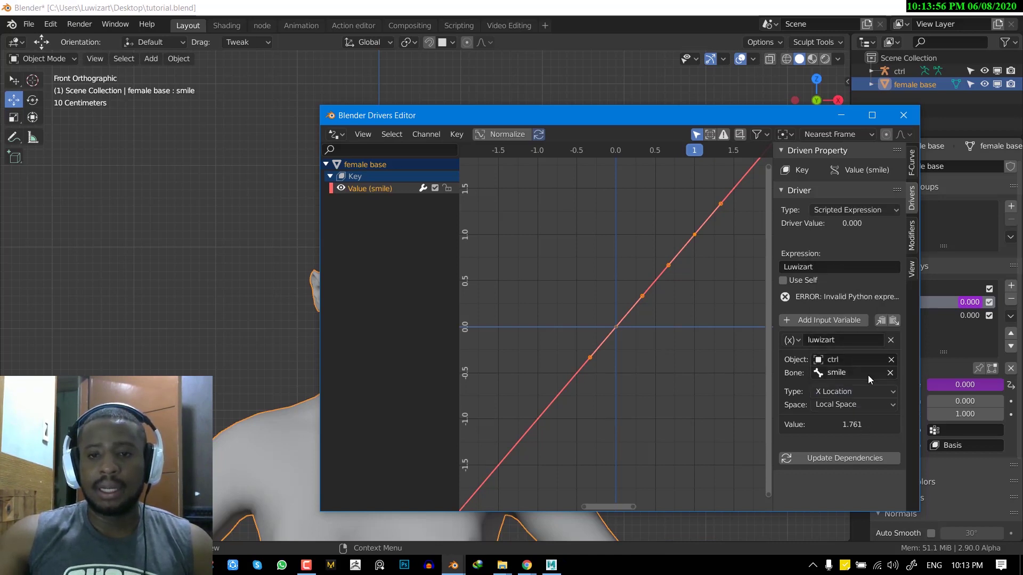
{"action": "left_click", "coordinate": [864, 375]}
{"action": "key", "text": "Return"}
{"action": "left_click", "coordinate": [852, 362]}
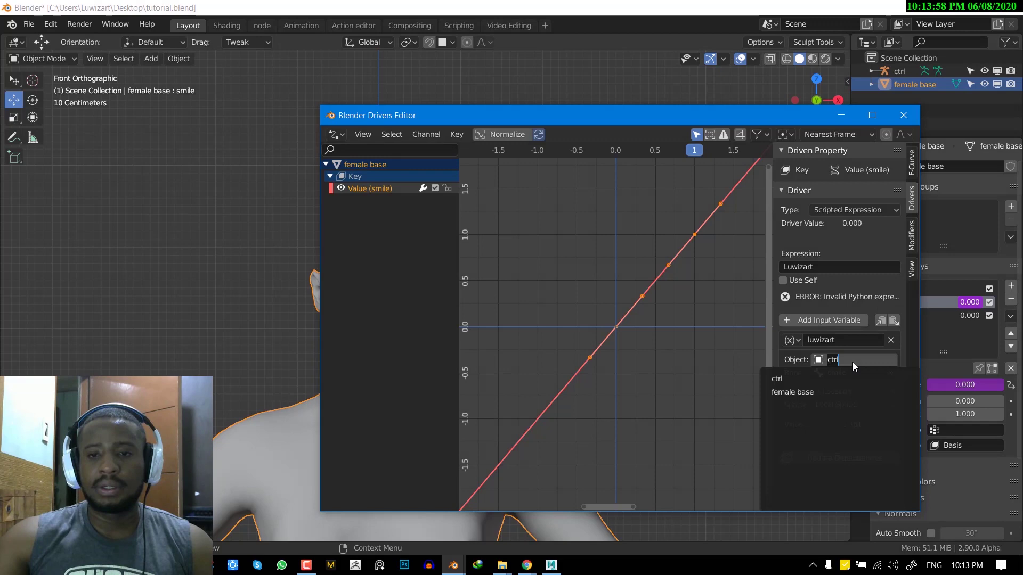
{"action": "left_click_drag", "start_coordinate": [767, 115], "coordinate": [443, 113]}
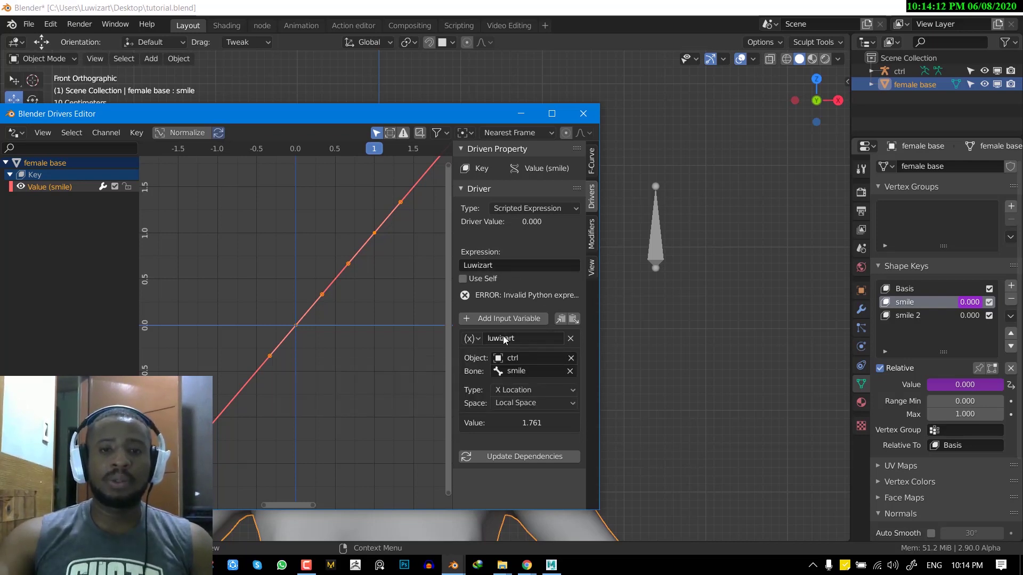
{"action": "left_click", "coordinate": [519, 338]}
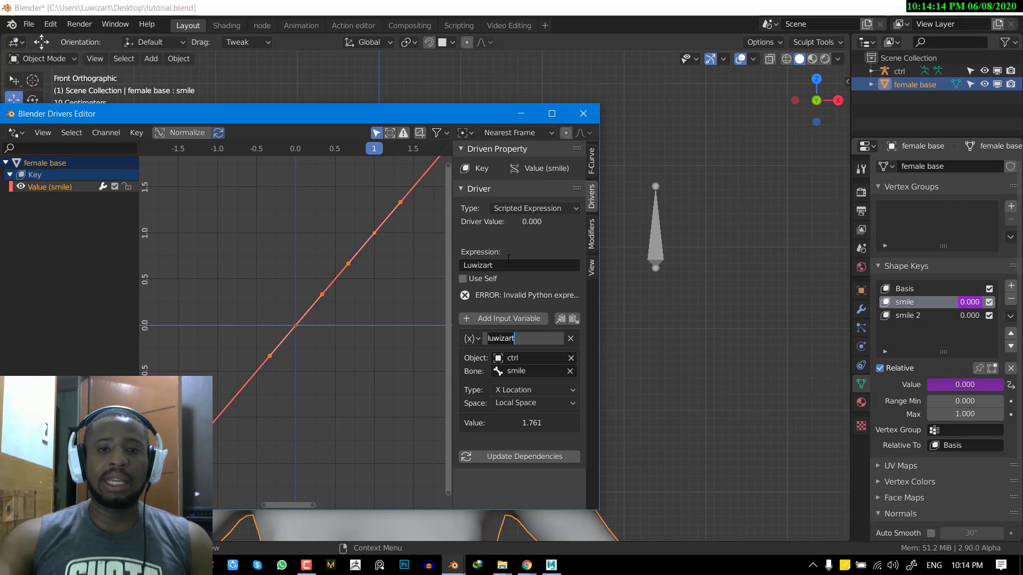
{"action": "key", "text": "Return"}
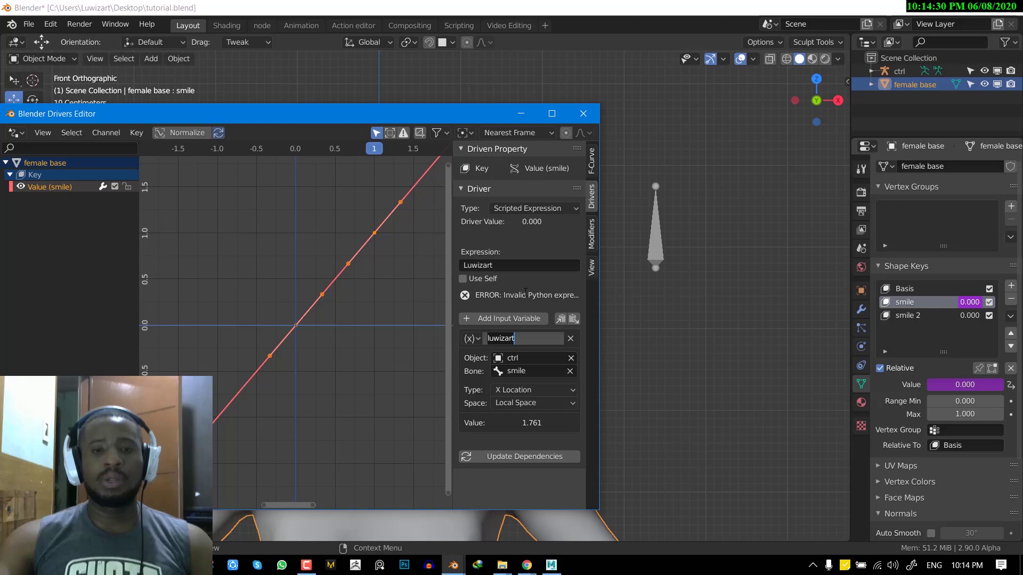
Correct the driver expression to lowercase 'luwizart' so it matches the variable name
{"action": "left_click", "coordinate": [525, 268]}
{"action": "key", "text": "Home"}
{"action": "key", "text": "Delete"}
{"action": "type", "text": "l"}
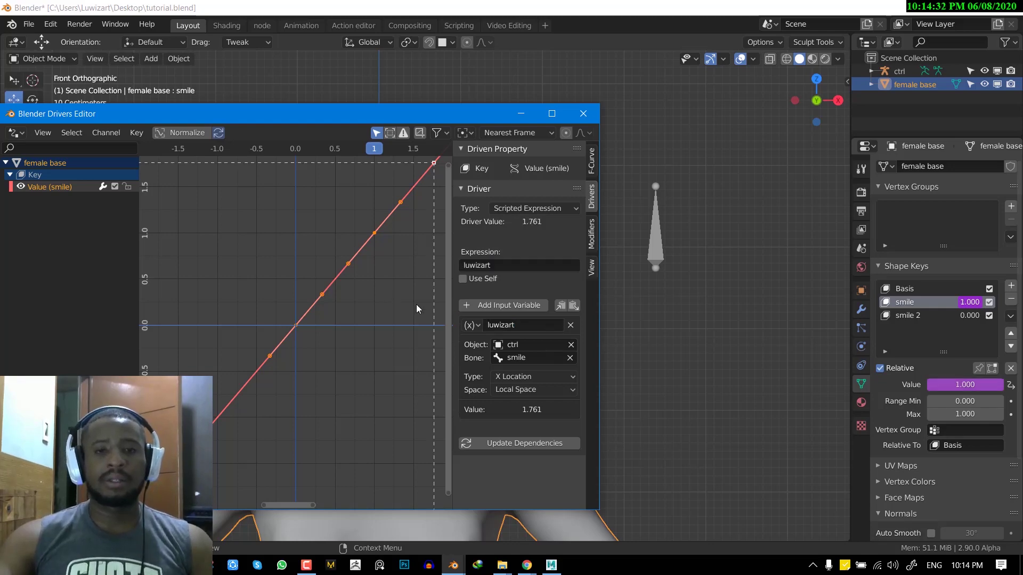
{"action": "key", "text": "Return"}
{"action": "left_click_drag", "start_coordinate": [439, 114], "coordinate": [1022, 192]}
Test the ctrl bone with a G X move in Pose Mode, then cancel it back to rest
{"action": "left_click", "coordinate": [664, 235]}
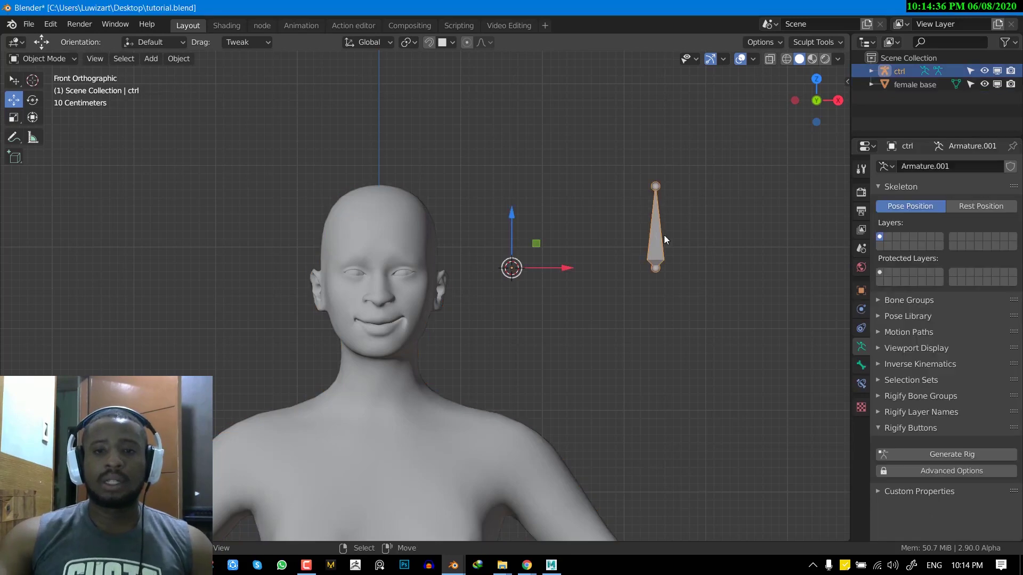
{"action": "key", "text": "ctrl+Tab"}
{"action": "key", "text": "alt+g"}
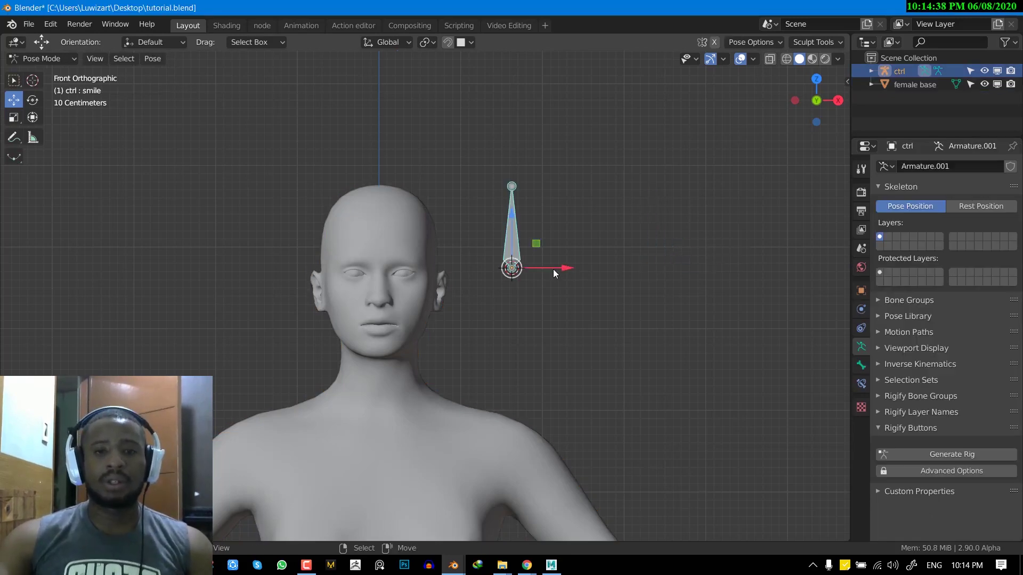
{"action": "key", "text": "g"}
{"action": "key", "text": "x"}
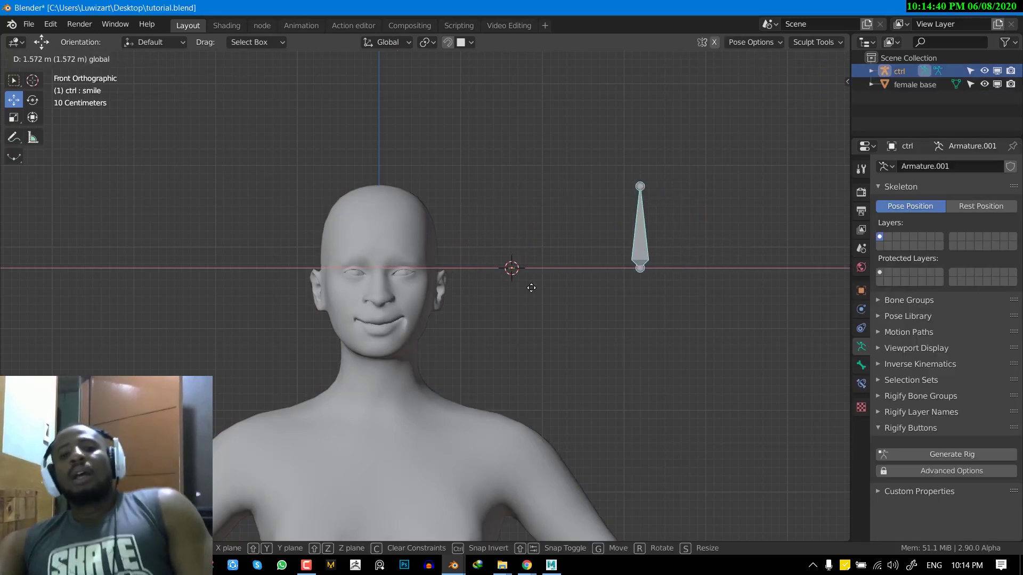
{"action": "right_click", "coordinate": [633, 272]}
{"action": "scroll", "coordinate": [485, 293], "scroll_direction": "up", "scroll_amount": 1}
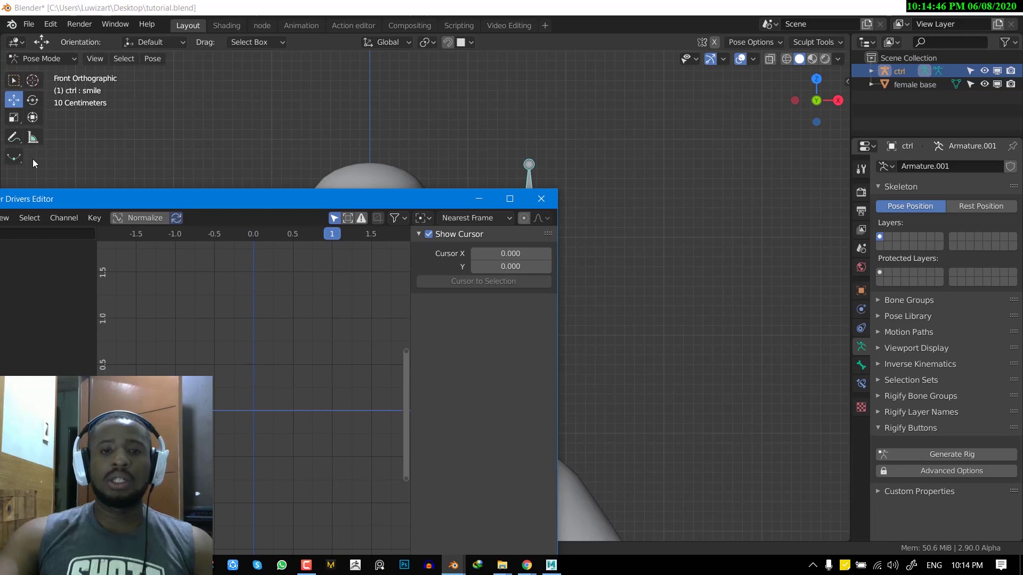
{"action": "left_click", "coordinate": [410, 207]}
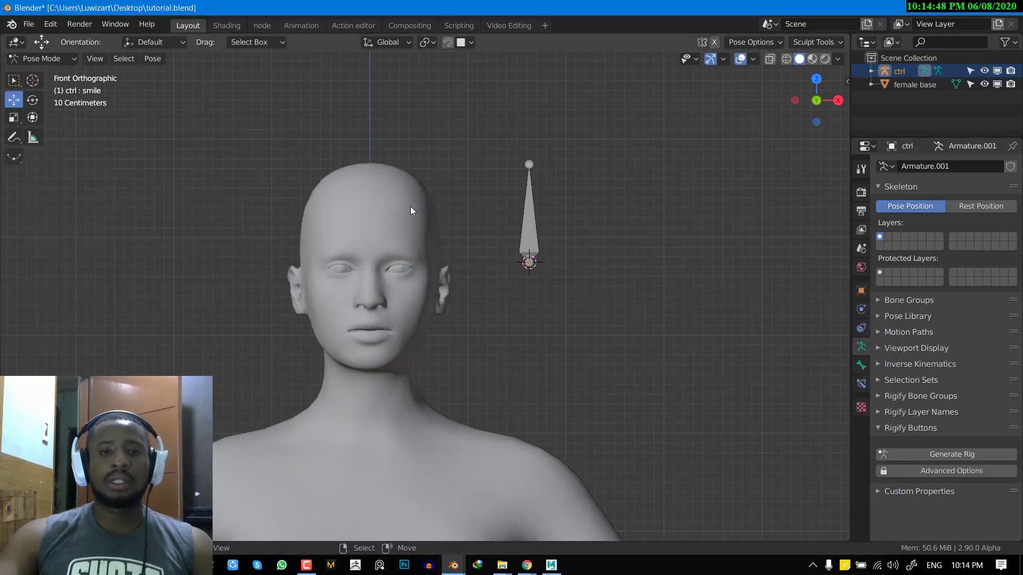
Select the head in Object Mode and bring up the Drivers editor showing the smile driver
{"action": "right_click", "coordinate": [367, 216], "text": "shift"}
{"action": "key", "text": "ctrl+Tab"}
{"action": "left_click", "coordinate": [394, 218]}
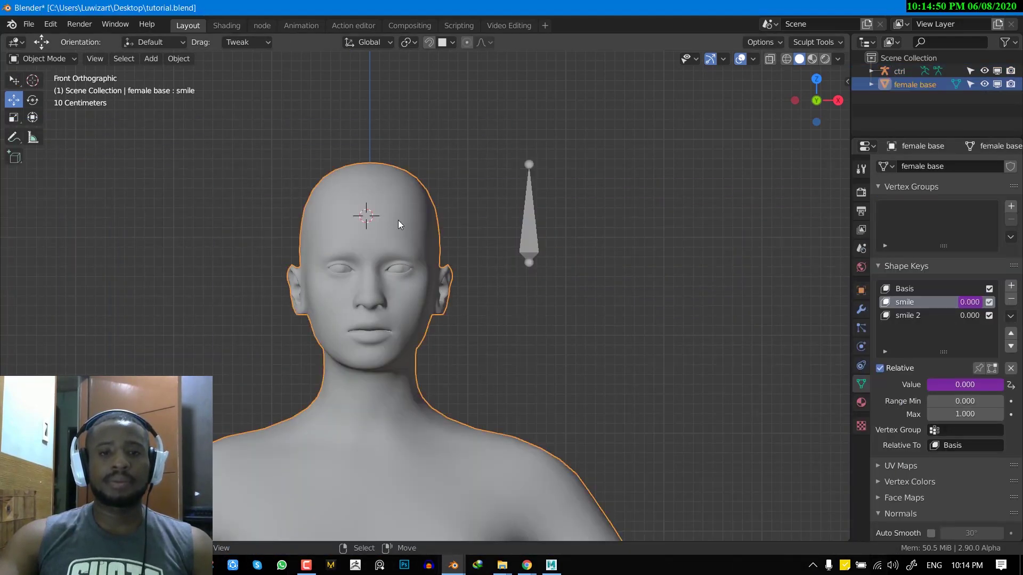
{"action": "mouse_move", "coordinate": [453, 566]}
{"action": "left_click", "coordinate": [504, 532]}
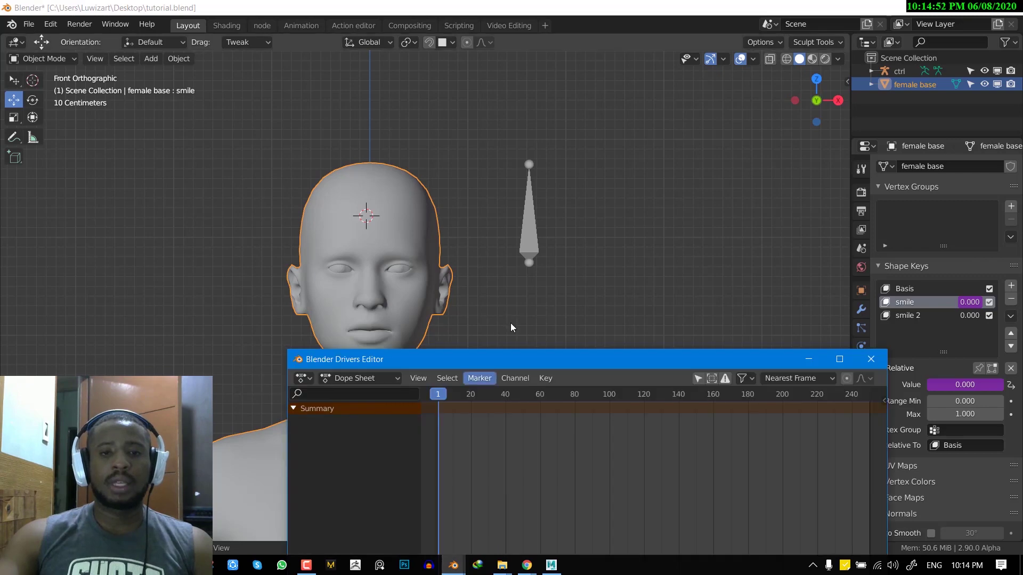
{"action": "left_click_drag", "start_coordinate": [510, 363], "coordinate": [287, 71]}
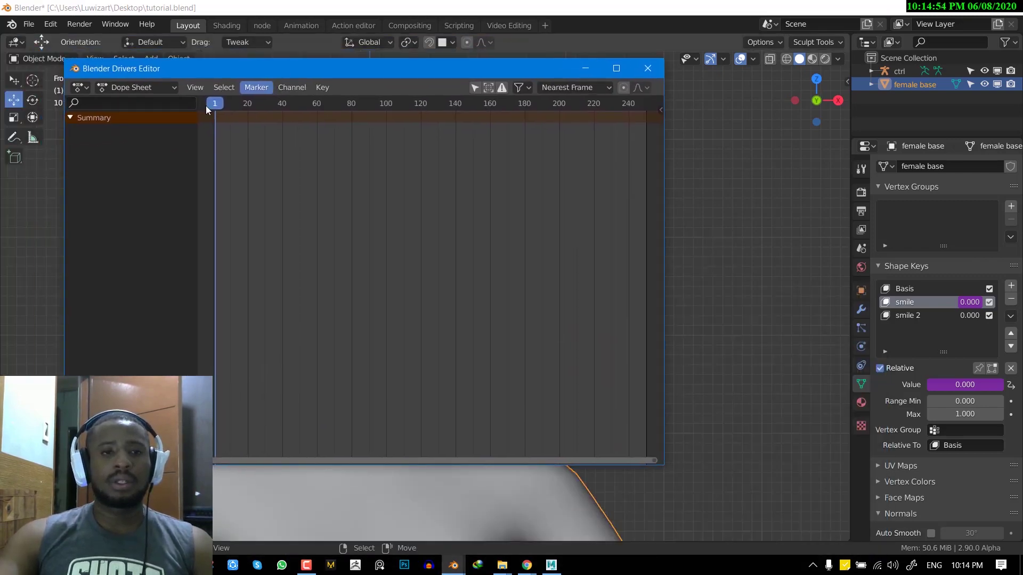
{"action": "left_click", "coordinate": [237, 178]}
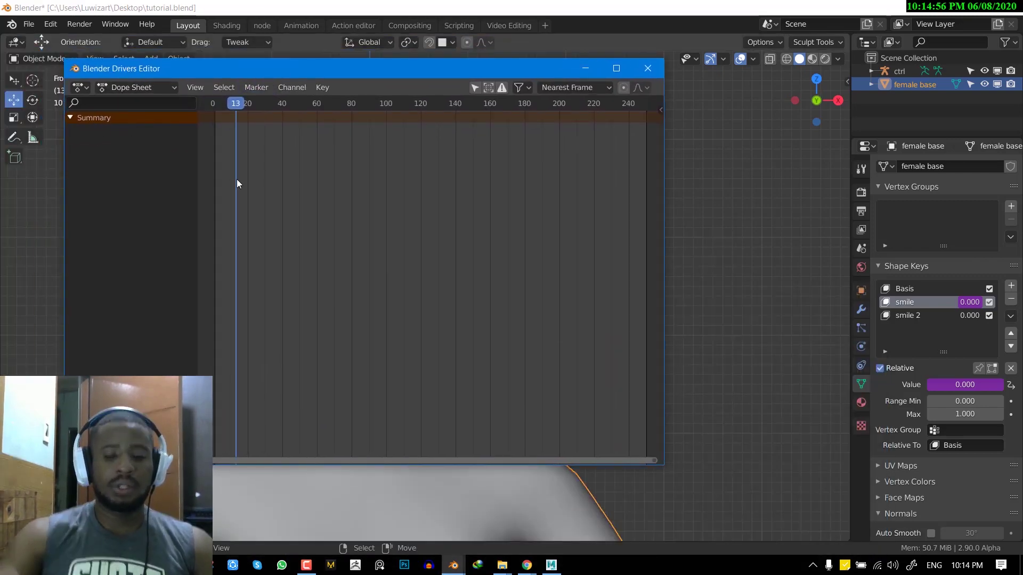
{"action": "key", "text": "shift+F5"}
{"action": "key", "text": "shift+F6"}
{"action": "key", "text": "shift+F6"}
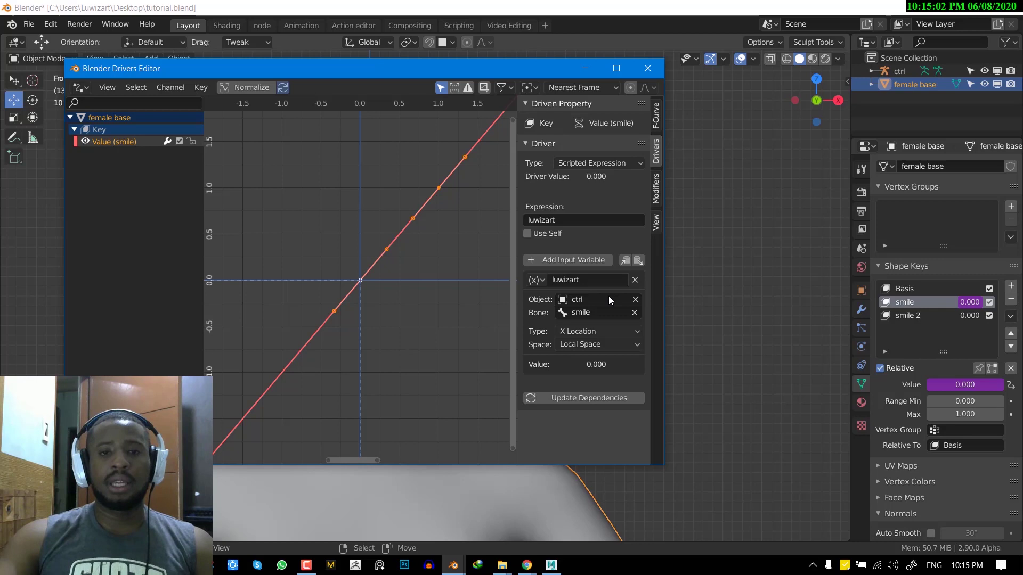
Invert the smile driver expression to '-luwizart' and close the Drivers Editor window
{"action": "left_click", "coordinate": [567, 219]}
{"action": "key", "text": "Home"}
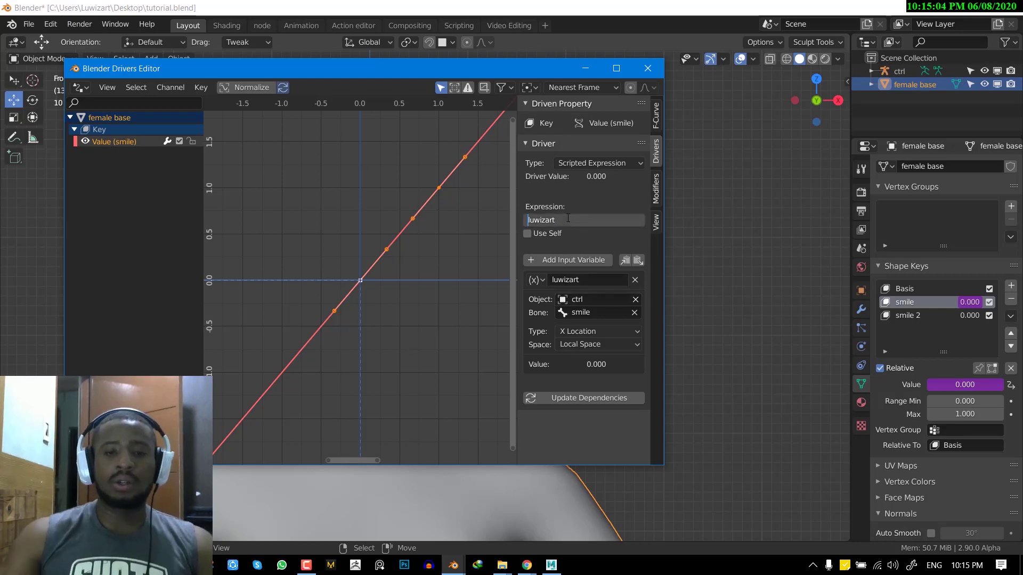
{"action": "type", "text": "-"}
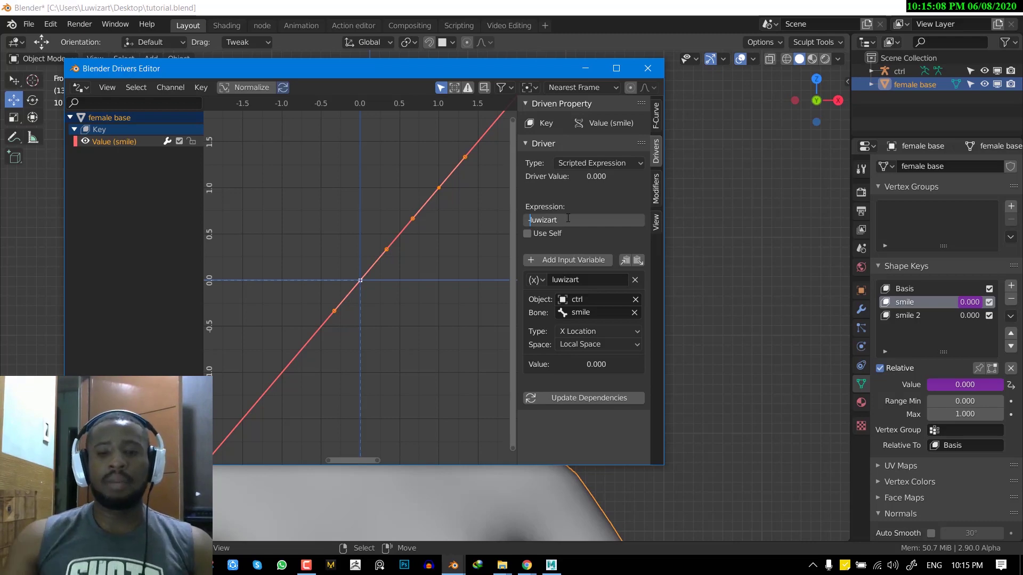
{"action": "key", "text": "Return"}
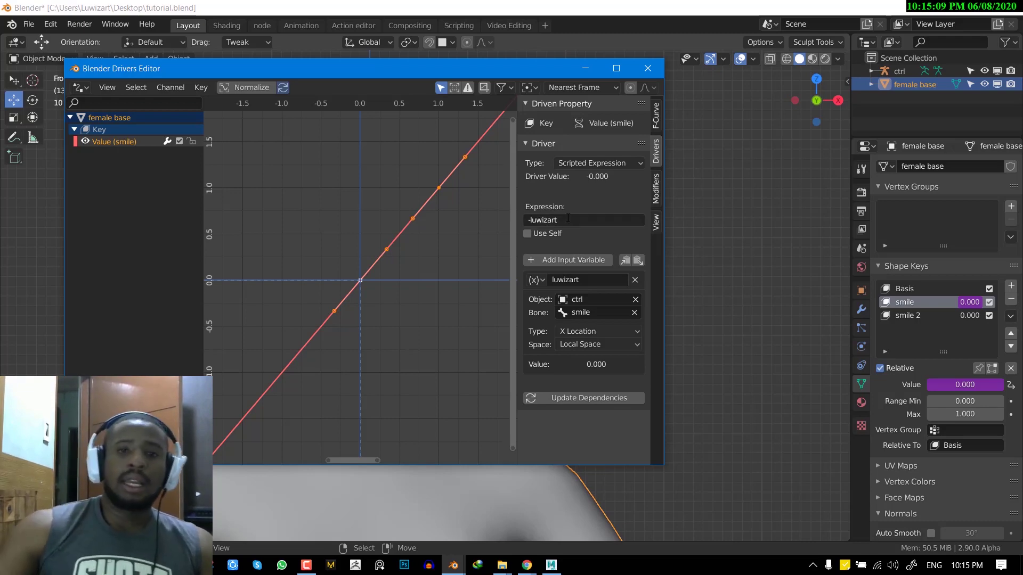
{"action": "left_click", "coordinate": [648, 68]}
{"action": "left_click", "coordinate": [549, 227]}
{"action": "key", "text": "ctrl+Tab"}
{"action": "left_click", "coordinate": [529, 237]}
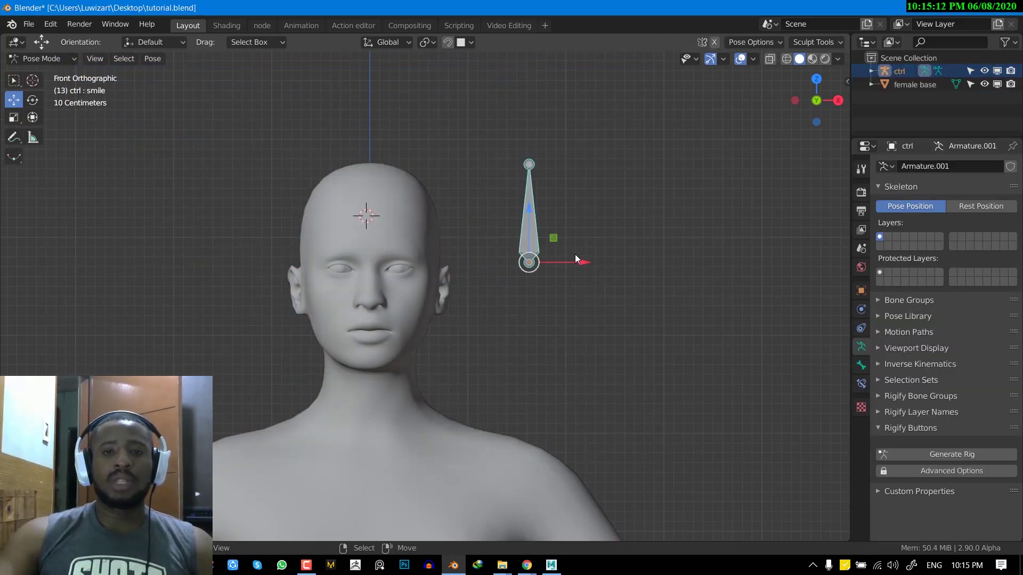
{"action": "key", "text": "g"}
{"action": "key", "text": "x"}
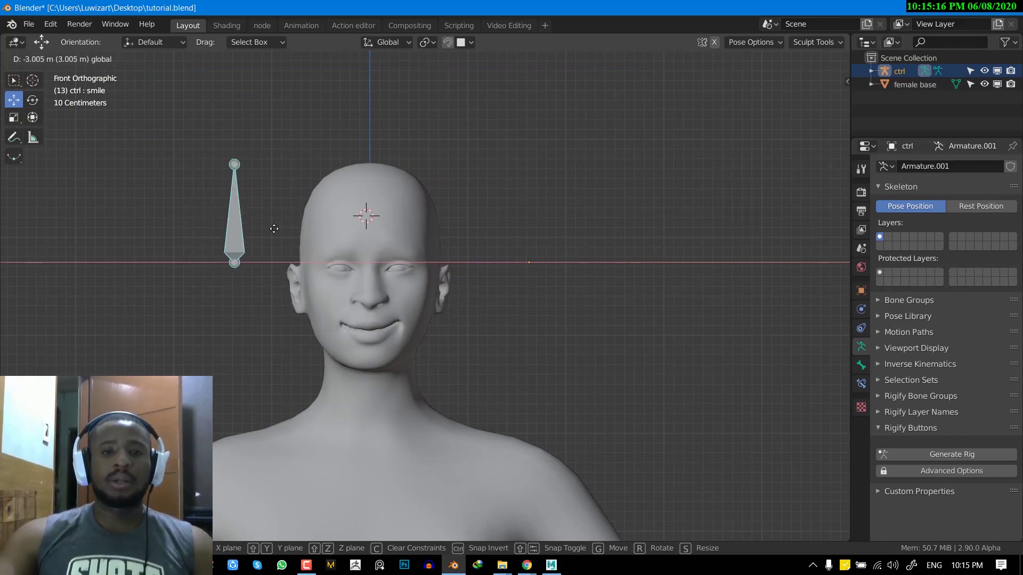
{"action": "left_click", "coordinate": [636, 233]}
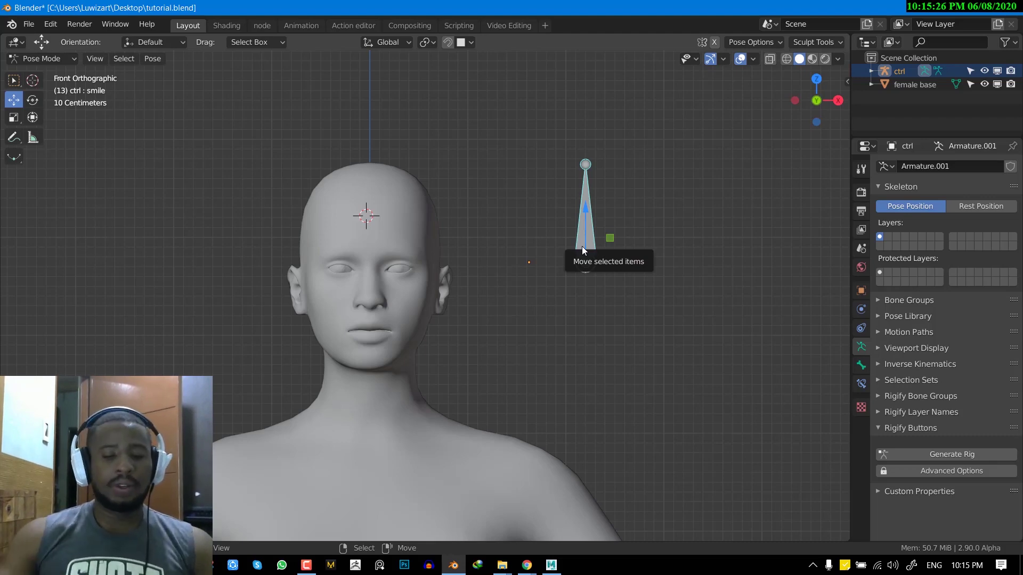
{"action": "key", "text": "alt+g"}
{"action": "key", "text": "ctrl+Tab"}
{"action": "left_click", "coordinate": [415, 200]}
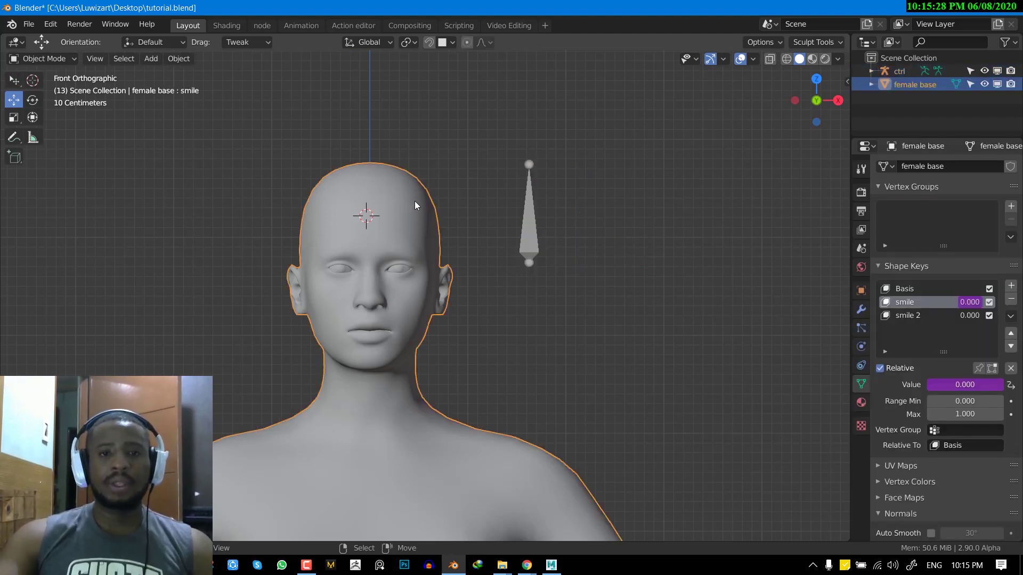
{"action": "left_click", "coordinate": [904, 322]}
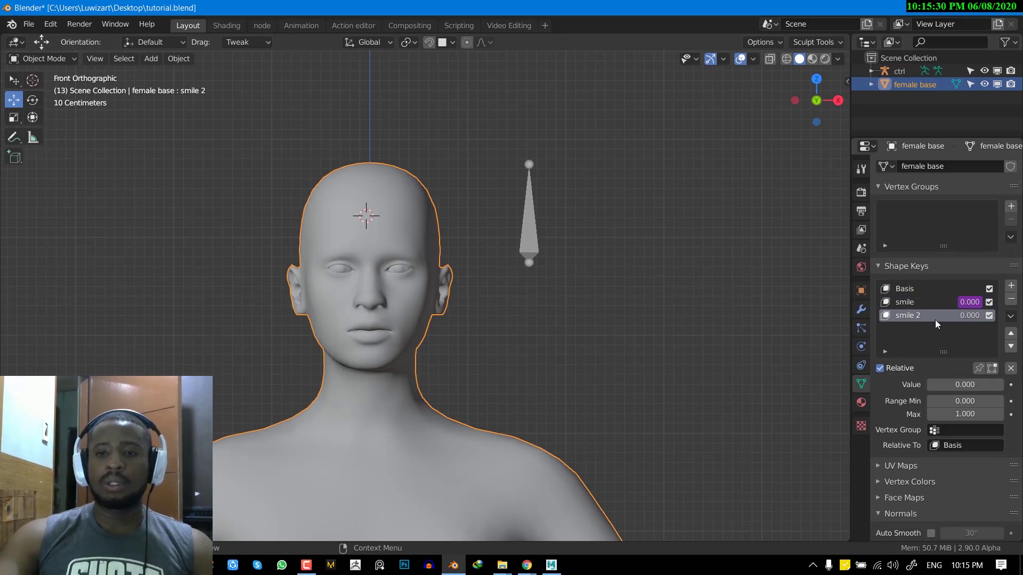
{"action": "left_click", "coordinate": [543, 220]}
{"action": "key", "text": "ctrl+Tab"}
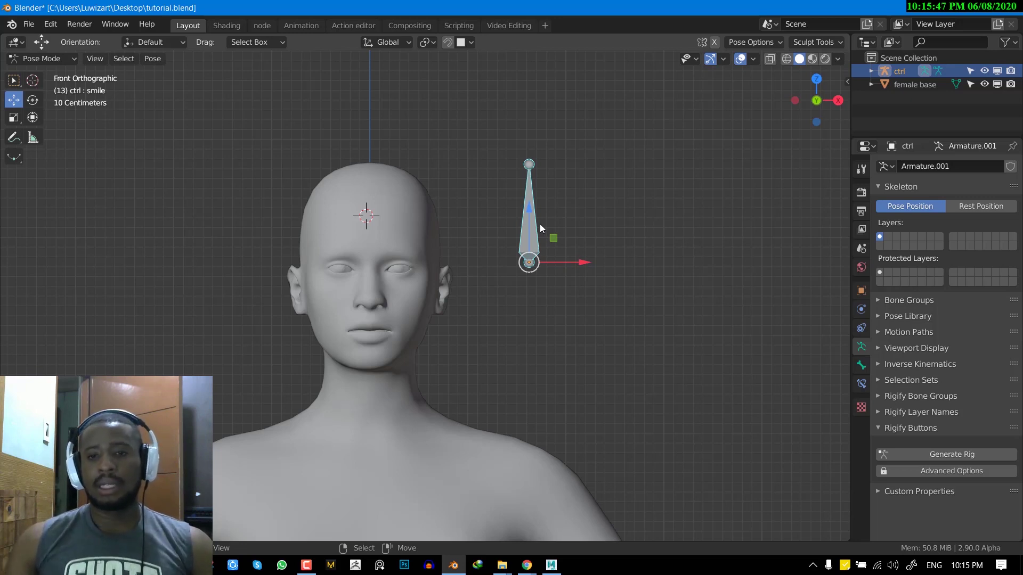
Add a new custom property 'prop' (value 1.000) to the smile bone in Bone Properties
{"action": "key", "text": "ctrl+Tab"}
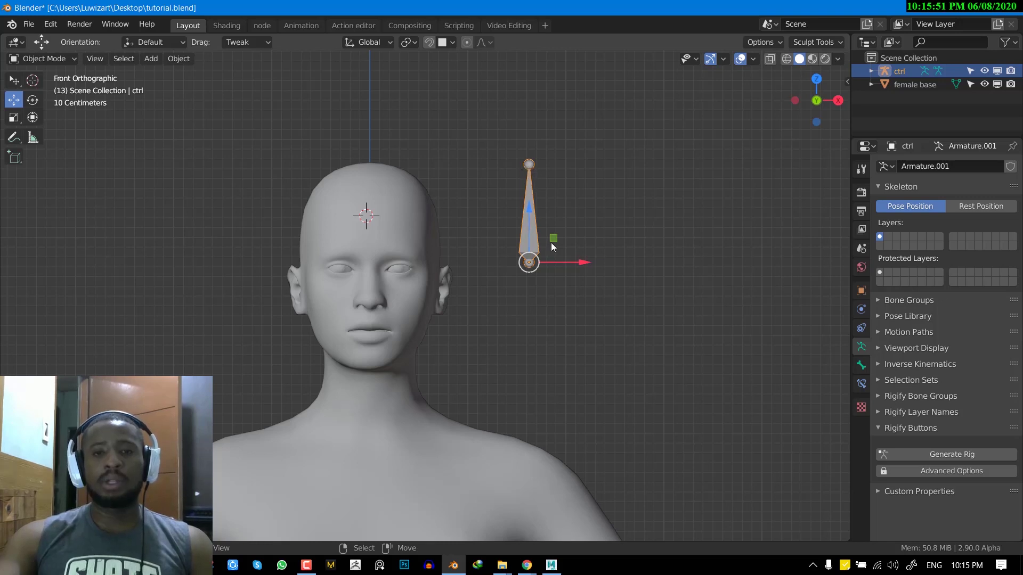
{"action": "key", "text": "ctrl+Tab"}
{"action": "left_click", "coordinate": [514, 203]}
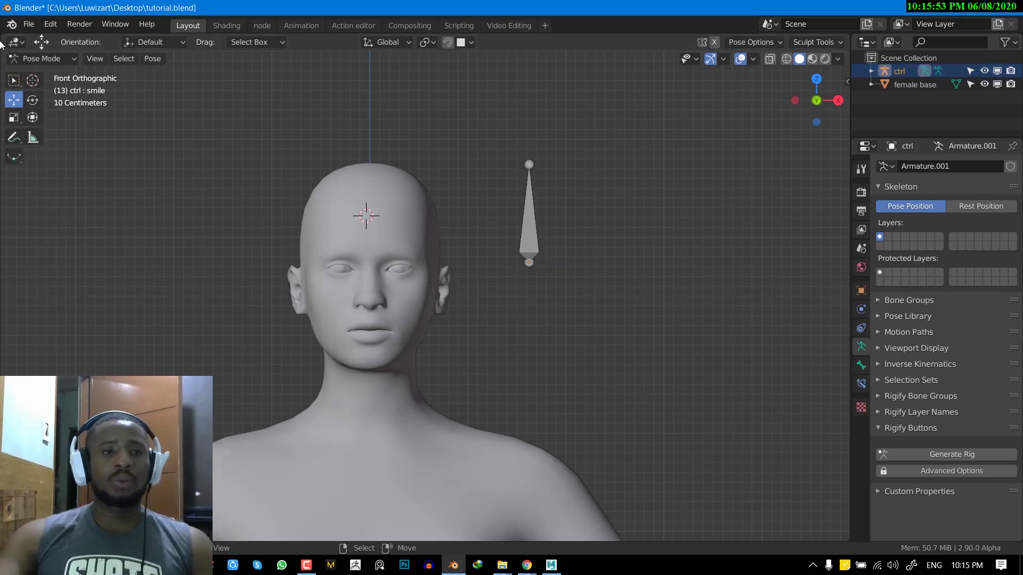
{"action": "left_click", "coordinate": [861, 365]}
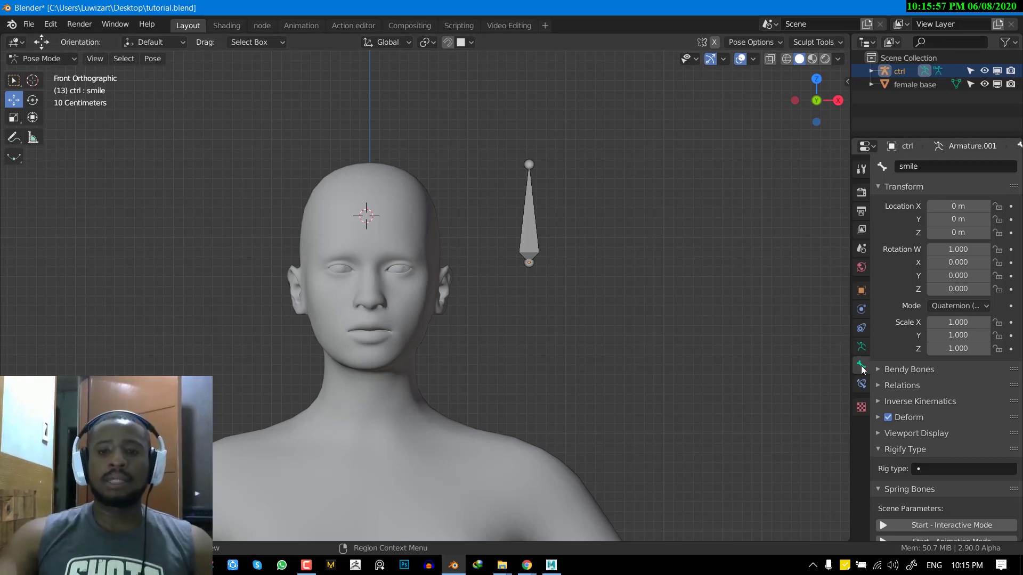
{"action": "scroll", "coordinate": [935, 474], "scroll_direction": "down", "scroll_amount": 10}
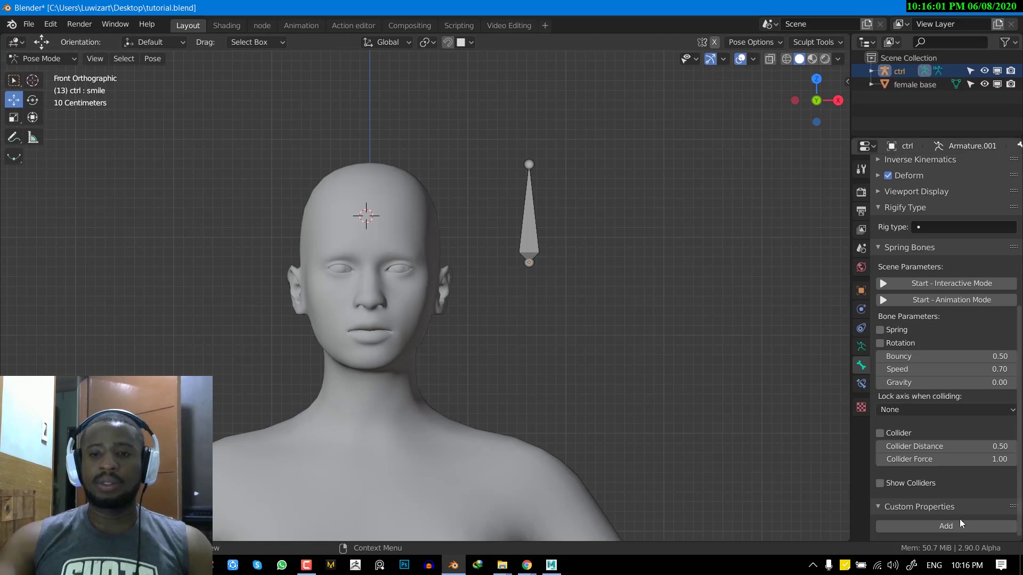
{"action": "left_click", "coordinate": [961, 520]}
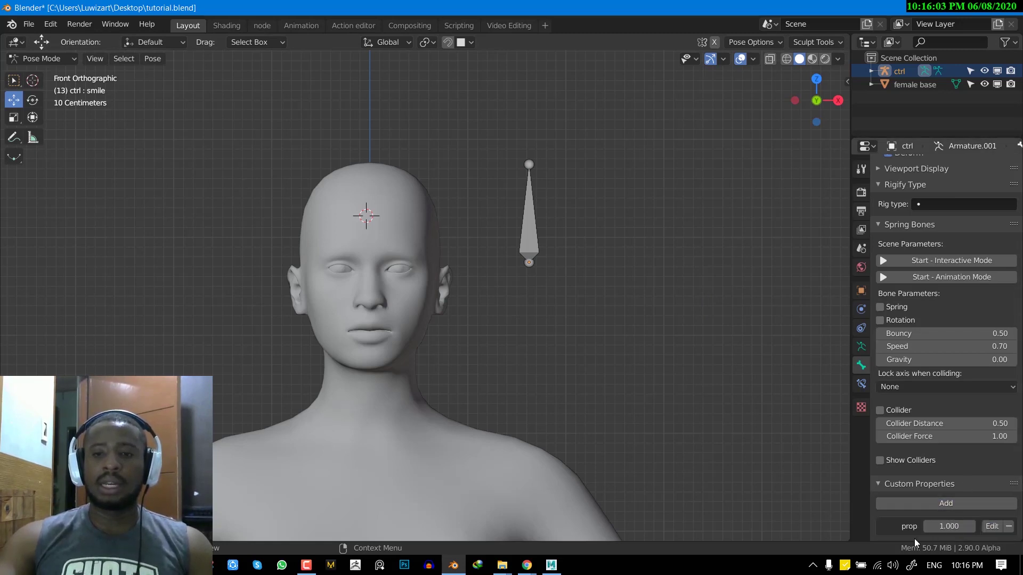
Show the viewport sidebar's Item tab listing the bone's custom property
{"action": "right_click", "coordinate": [666, 242], "text": "shift"}
{"action": "key", "text": "n"}
{"action": "key", "text": "n"}
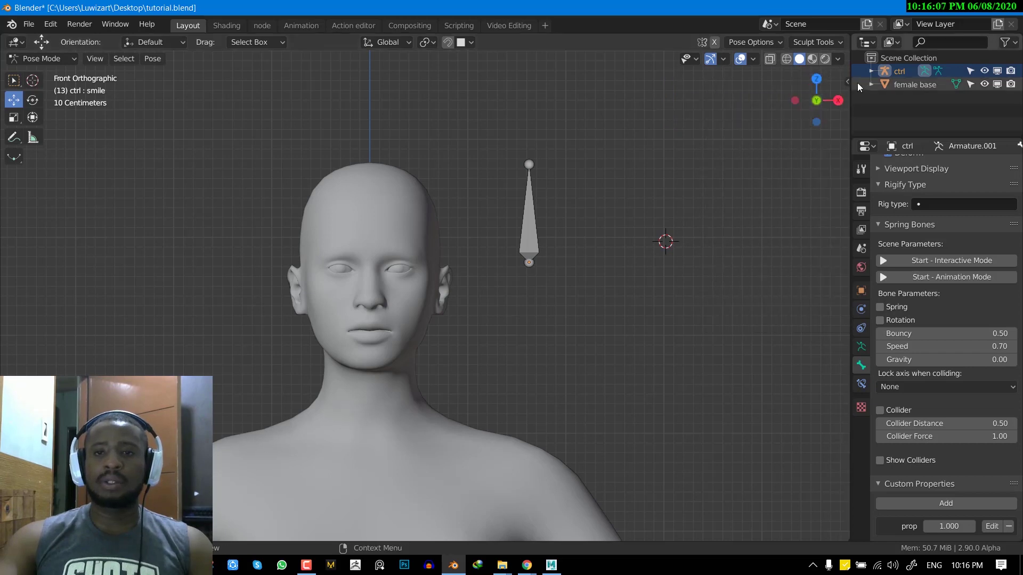
{"action": "left_click", "coordinate": [848, 81]}
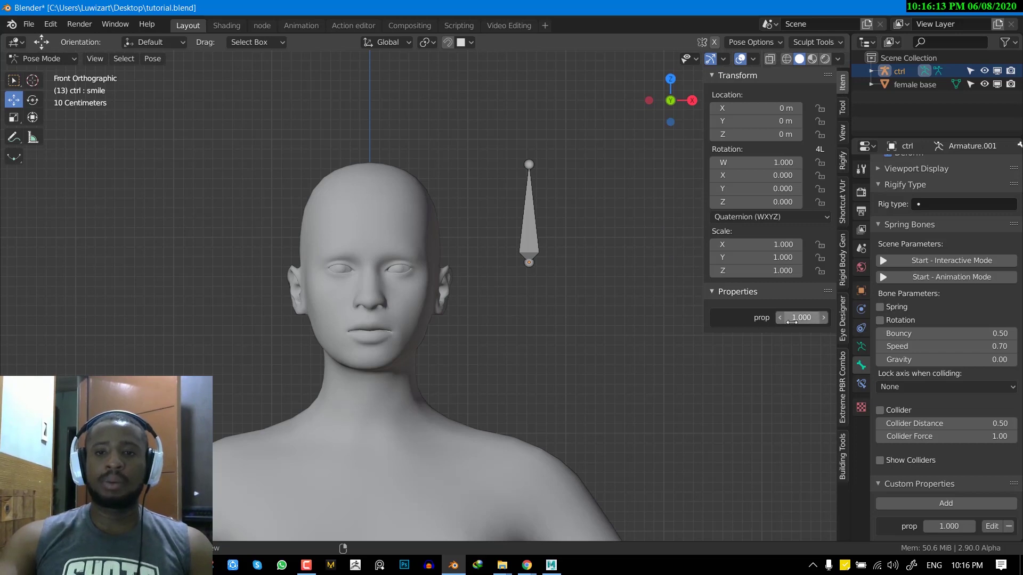
Rename the bone's custom property from 'prop' to 'smile'
{"action": "left_click", "coordinate": [991, 526]}
{"action": "left_click", "coordinate": [916, 423]}
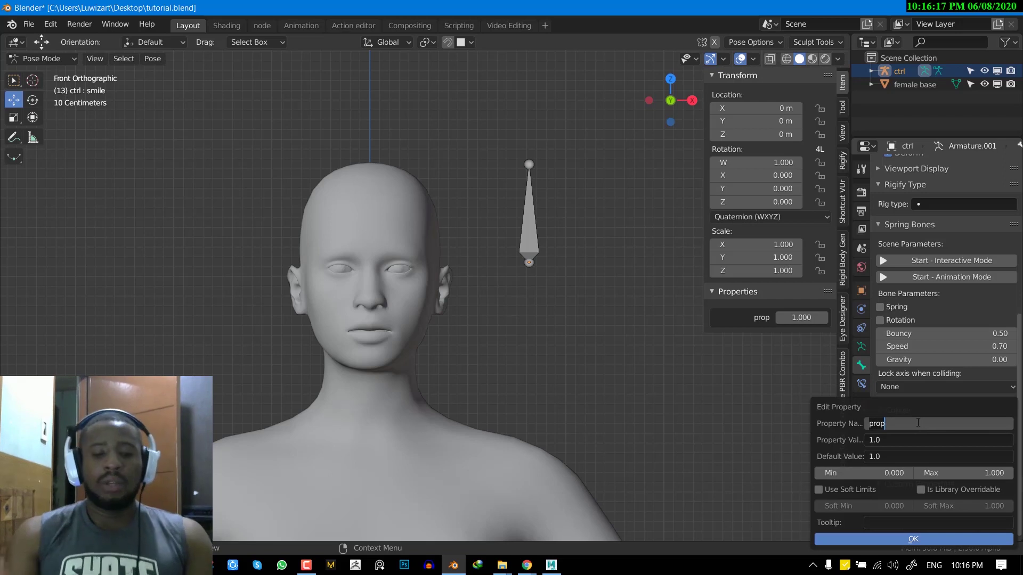
{"action": "type", "text": "smile"}
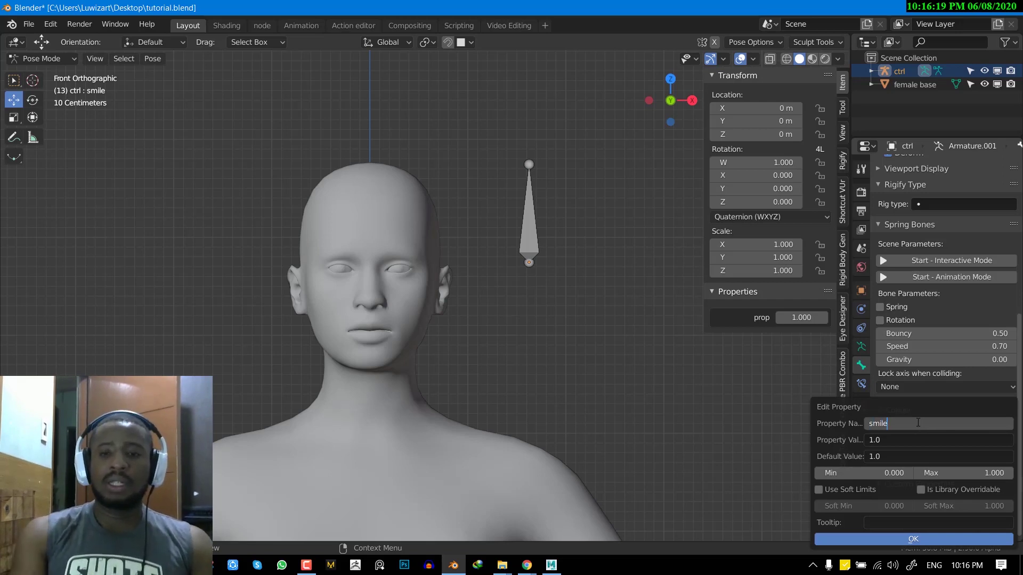
{"action": "key", "text": "Return"}
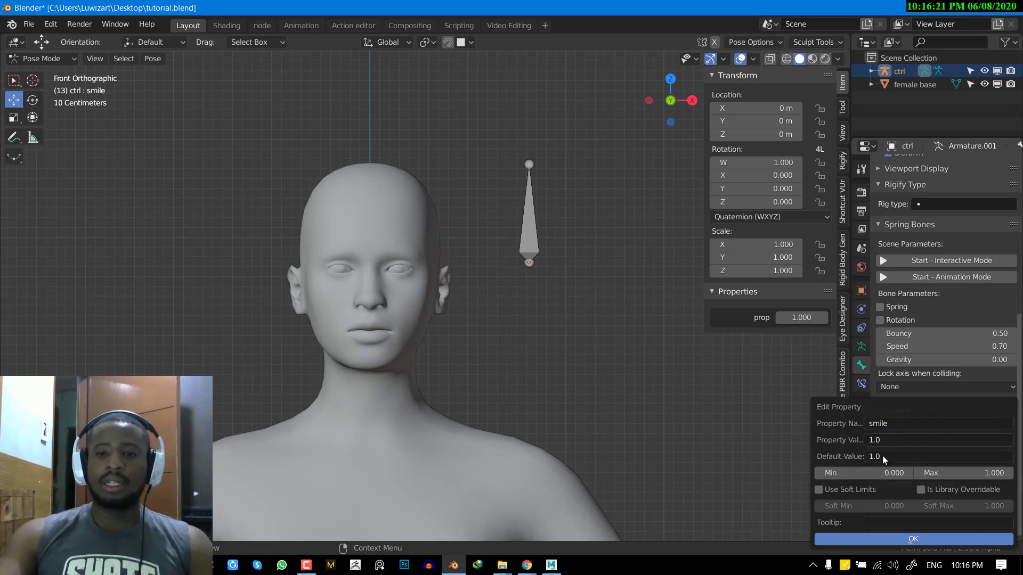
Give the property the tooltip 'smile', apply it, and copy its data path
{"action": "left_click", "coordinate": [920, 525]}
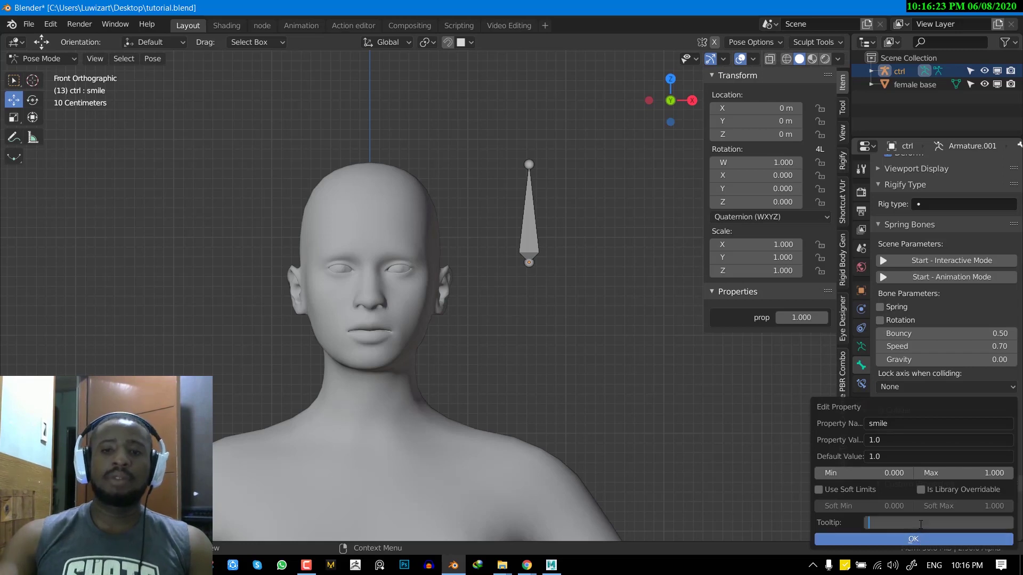
{"action": "type", "text": "smile"}
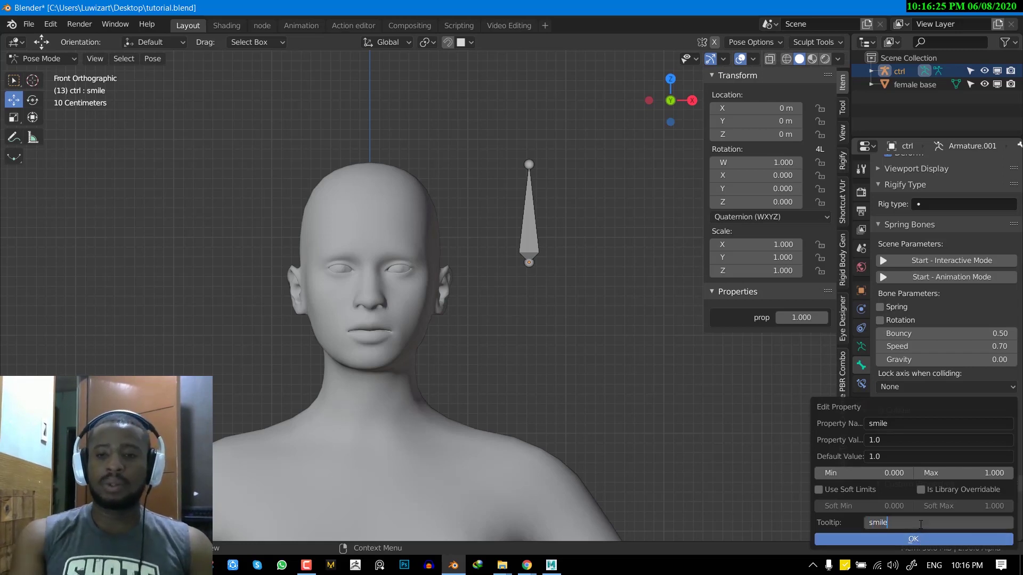
{"action": "key", "text": "Return"}
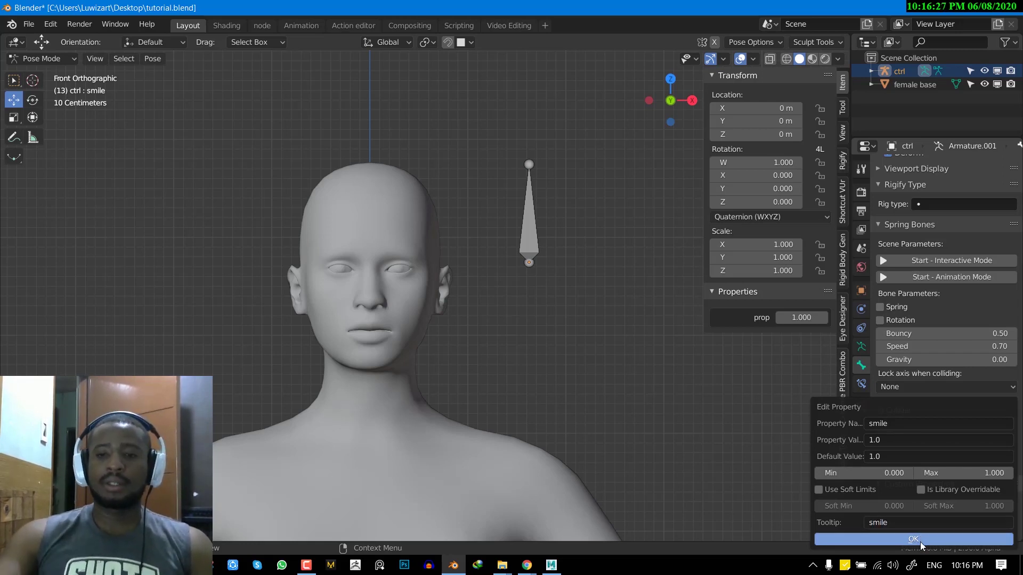
{"action": "left_click", "coordinate": [919, 540]}
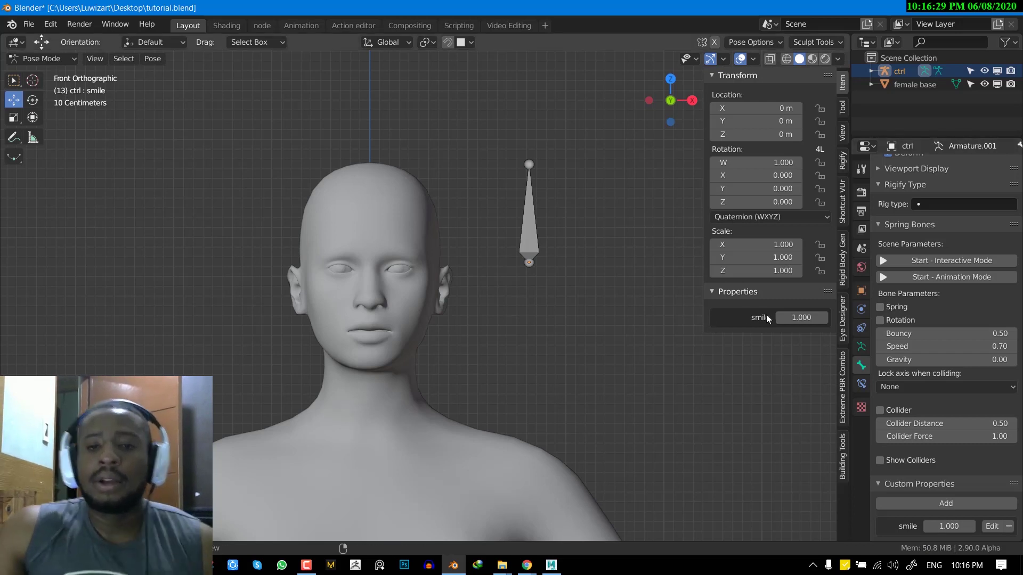
{"action": "right_click", "coordinate": [805, 318]}
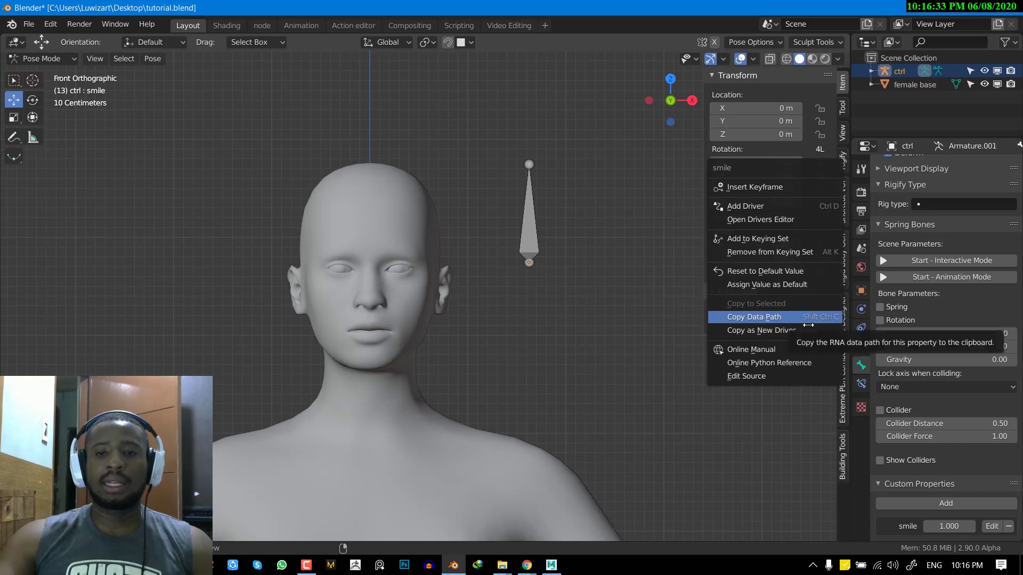
{"action": "left_click", "coordinate": [773, 318]}
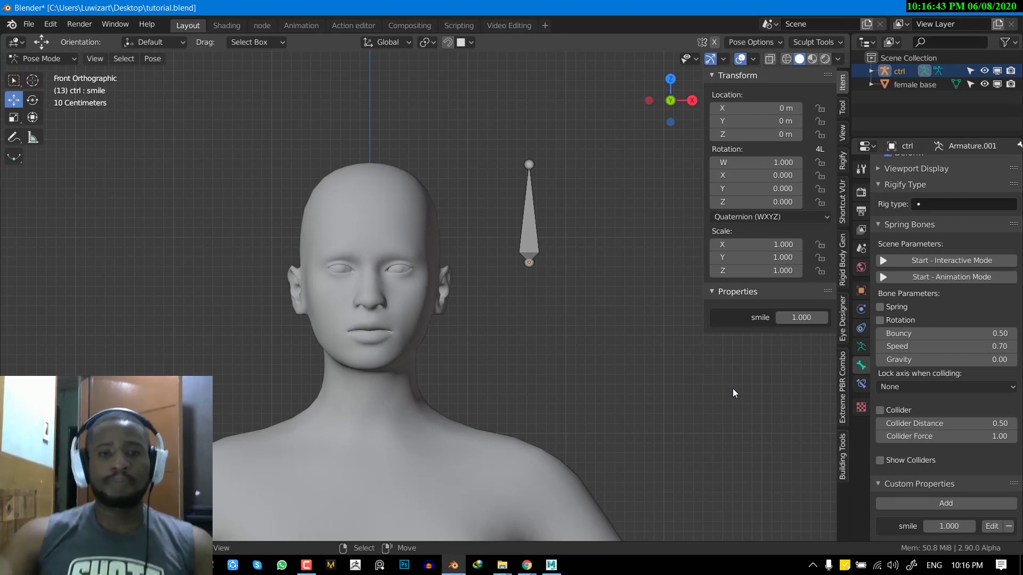
Select the female base head in Object Mode and add a driver to the smile 2 shape key value
{"action": "left_click", "coordinate": [532, 223]}
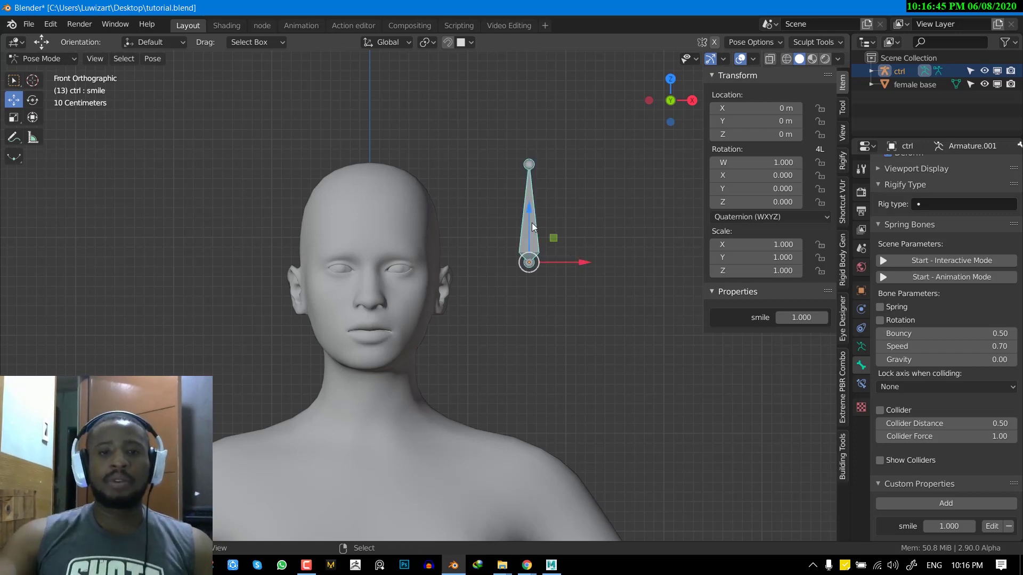
{"action": "key", "text": "ctrl+Tab"}
{"action": "left_click", "coordinate": [399, 170]}
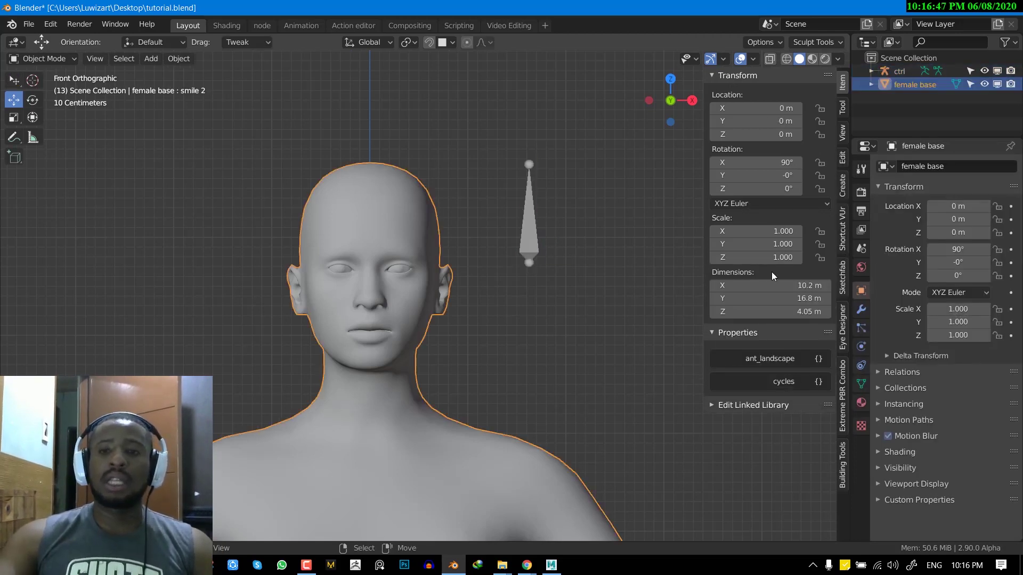
{"action": "left_click", "coordinate": [860, 385]}
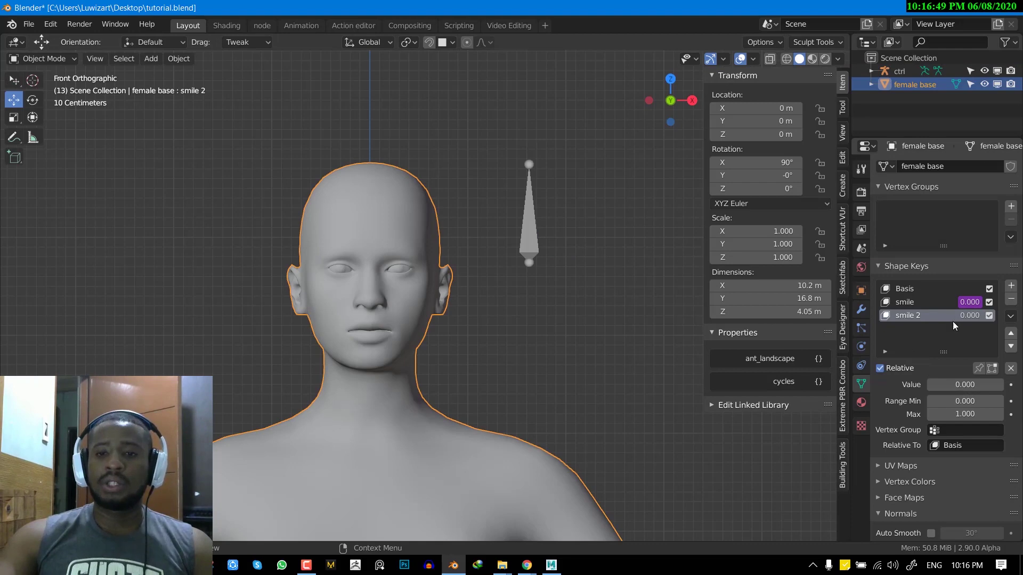
{"action": "right_click", "coordinate": [961, 381]}
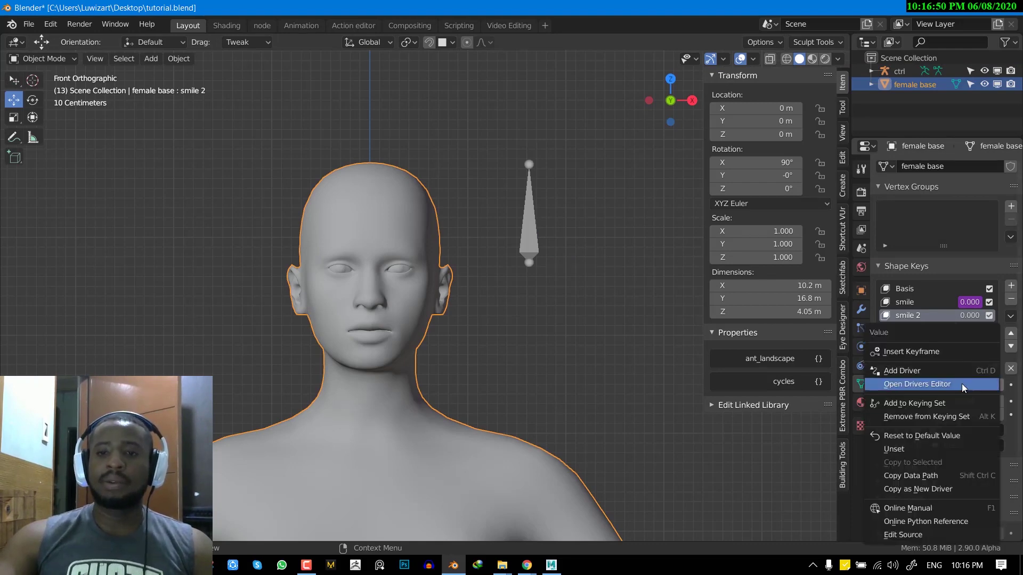
{"action": "left_click", "coordinate": [920, 372]}
Set the smile 2 driver expression to 'var' and list the variable type options
{"action": "left_click_drag", "start_coordinate": [927, 238], "coordinate": [452, 96]}
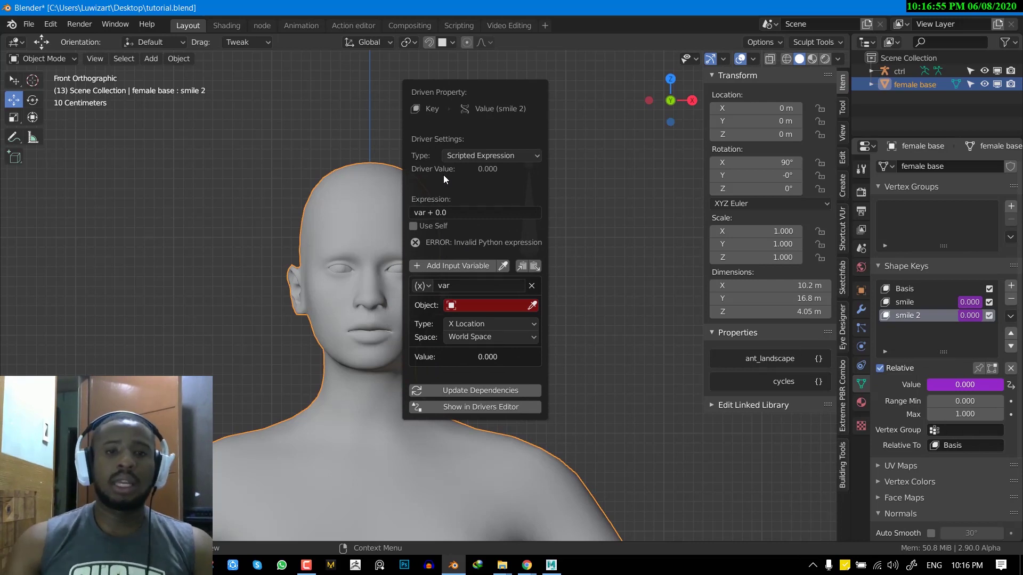
{"action": "left_click", "coordinate": [456, 214]}
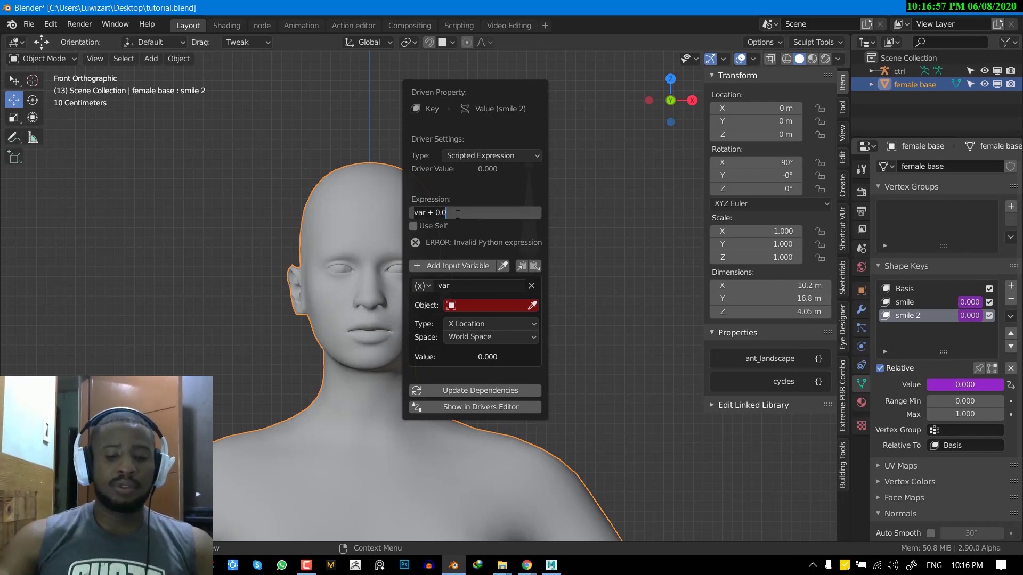
{"action": "type", "text": "var"}
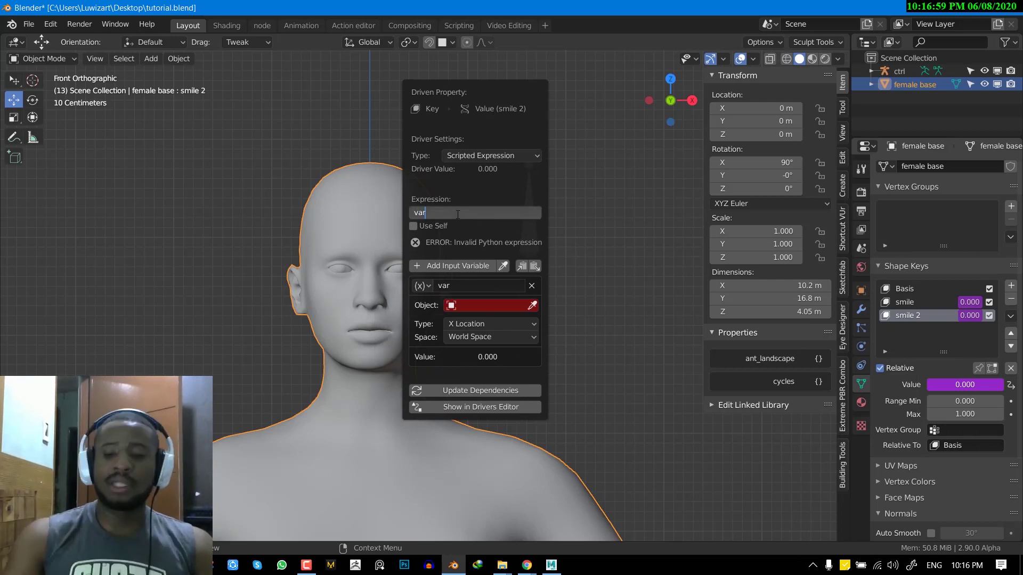
{"action": "key", "text": "Return"}
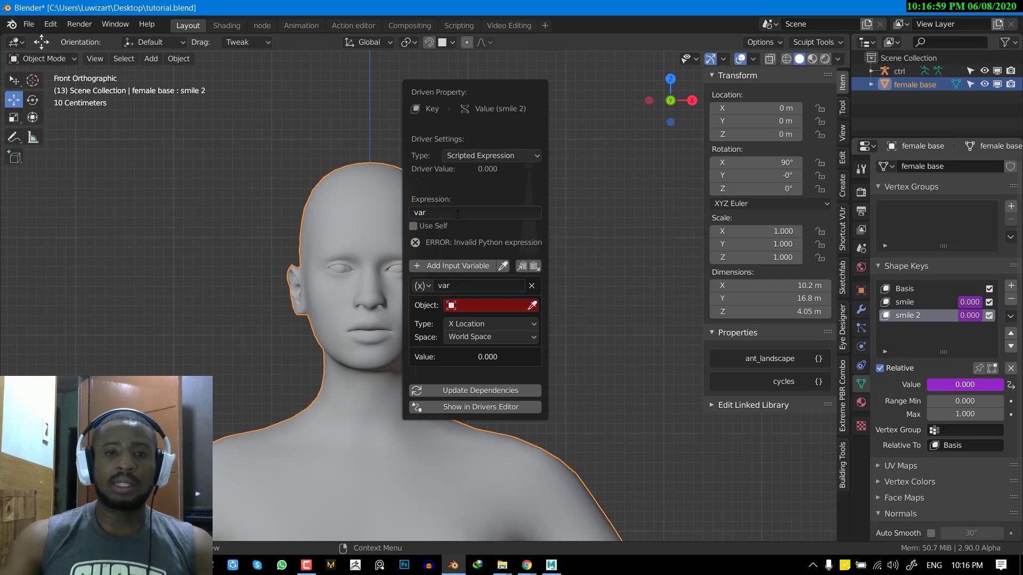
{"action": "left_click", "coordinate": [429, 285]}
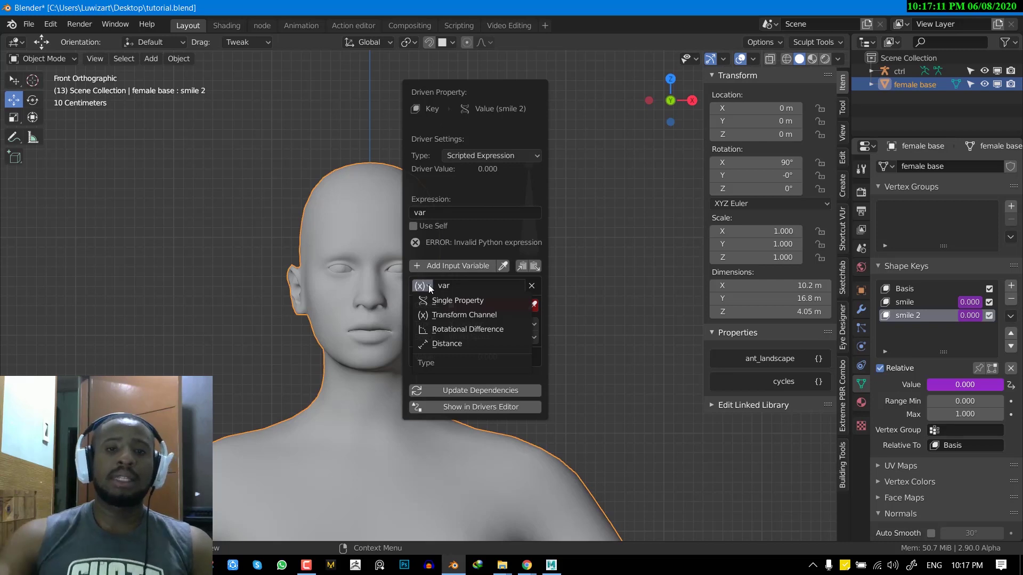
Make var a Single Property on the ctrl armature using the pasted smile property data path
{"action": "left_click", "coordinate": [442, 302]}
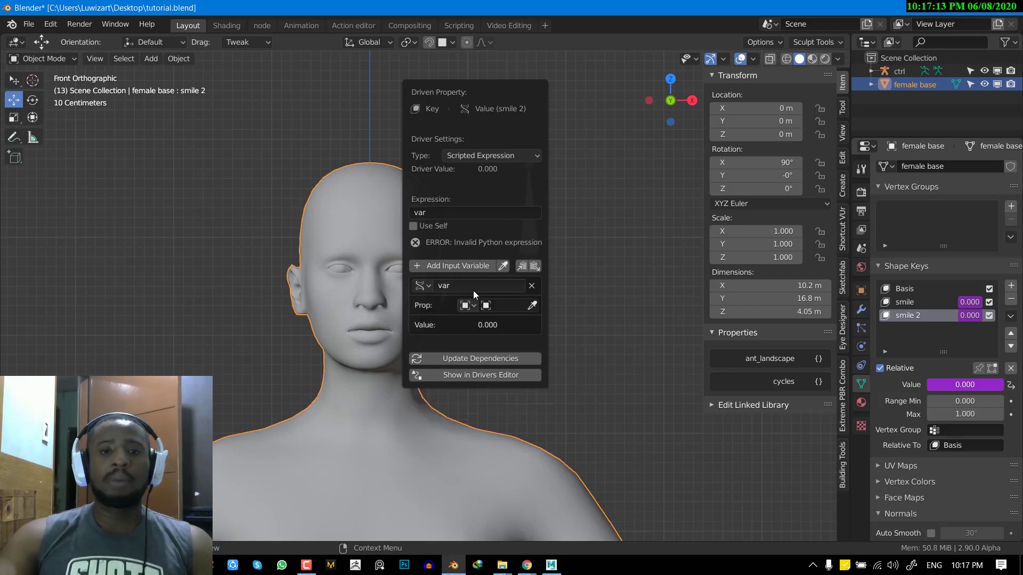
{"action": "left_click", "coordinate": [514, 306]}
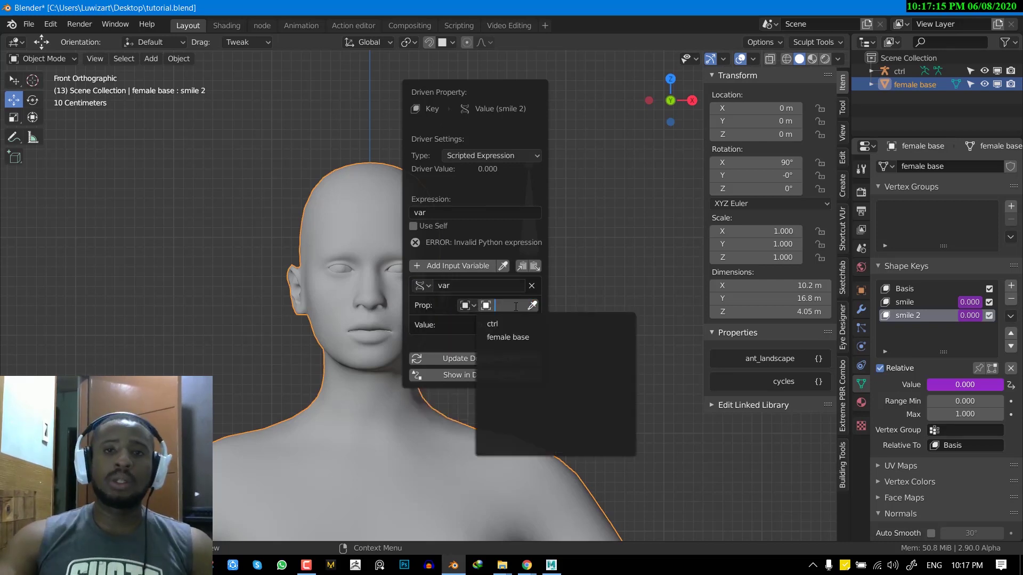
{"action": "left_click", "coordinate": [519, 325]}
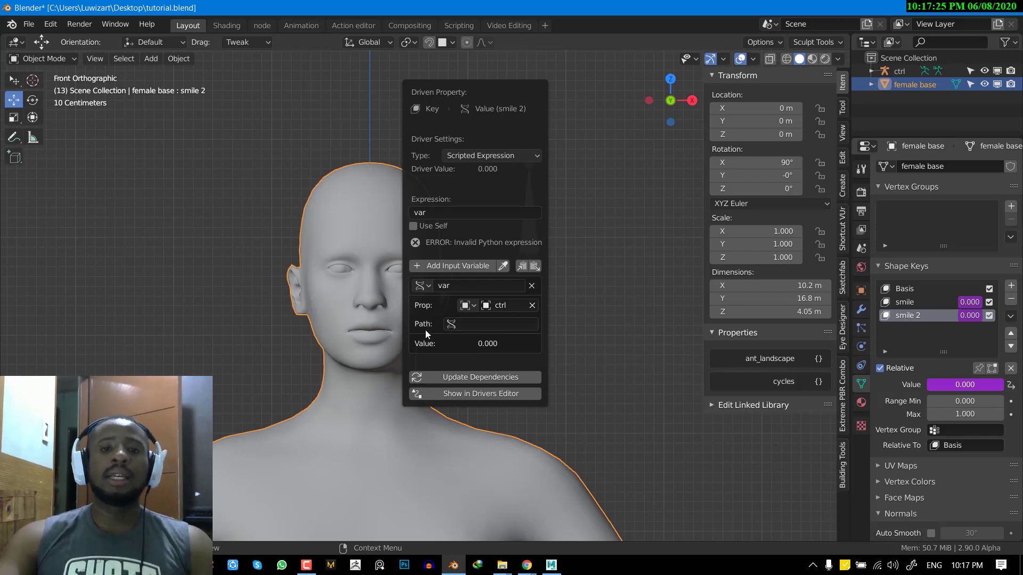
{"action": "left_click", "coordinate": [490, 323]}
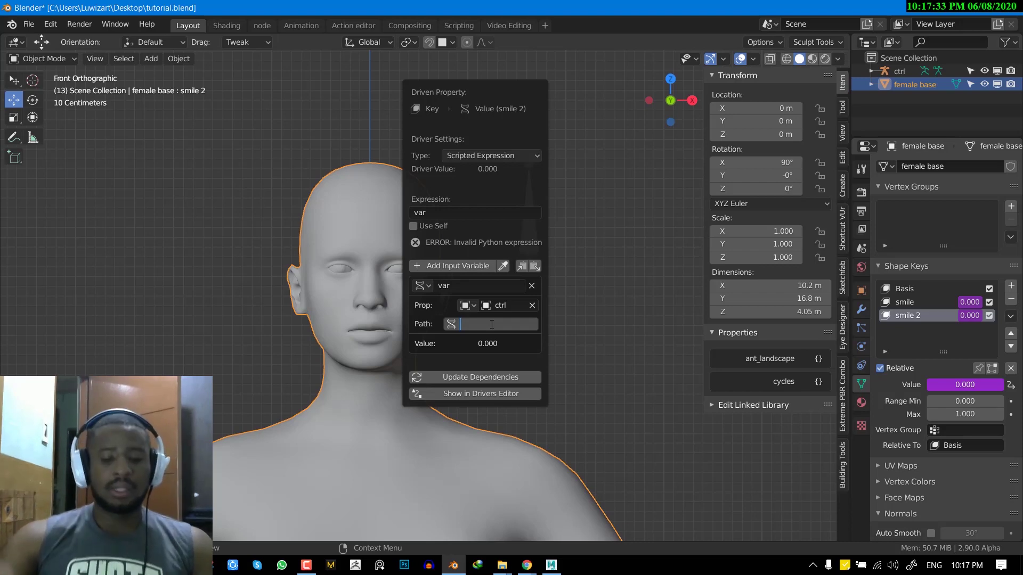
{"action": "key", "text": "ctrl+v"}
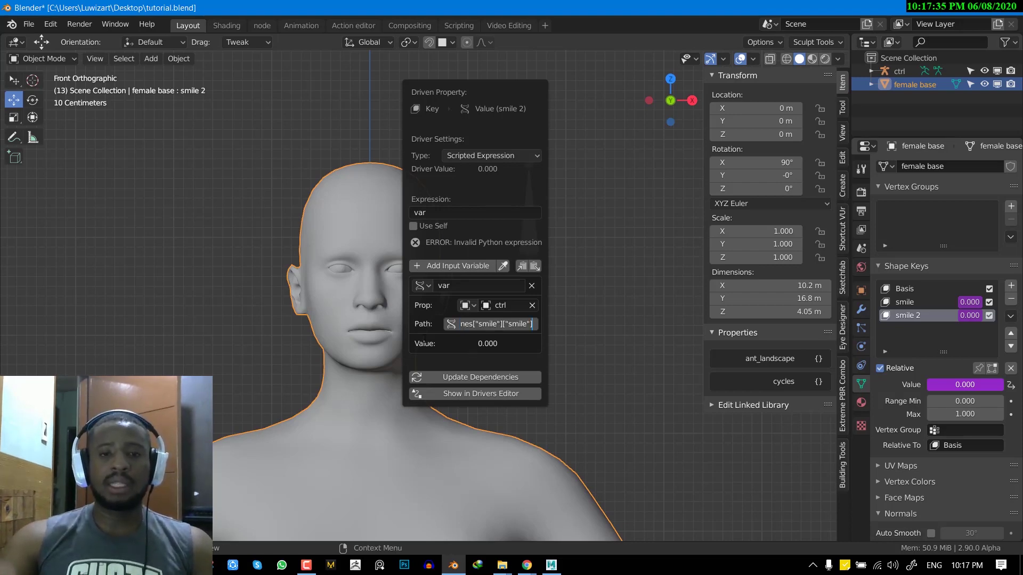
{"action": "key", "text": "Return"}
{"action": "left_click", "coordinate": [481, 382]}
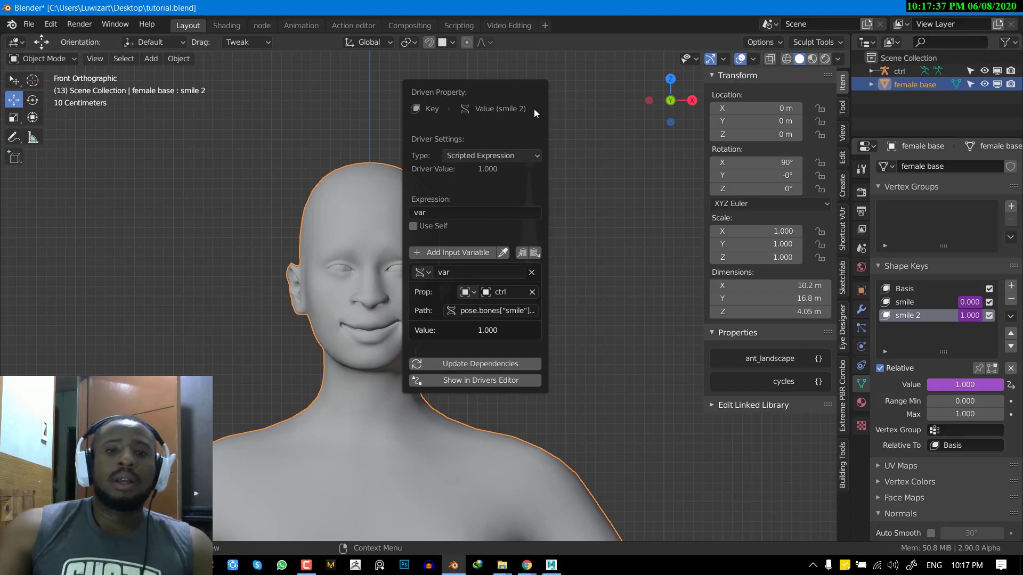
{"action": "right_click", "coordinate": [604, 148], "text": "shift"}
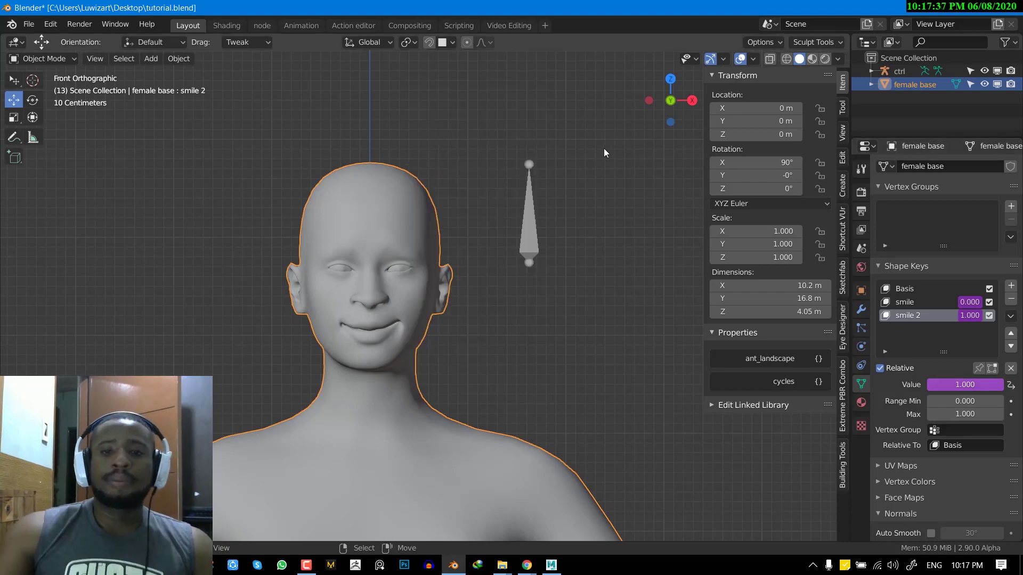
In Pose Mode, drag the ctrl bone's smile property to 0.000 for a neutral face, then return to Object Mode
{"action": "left_click", "coordinate": [540, 224]}
{"action": "key", "text": "ctrl+Tab"}
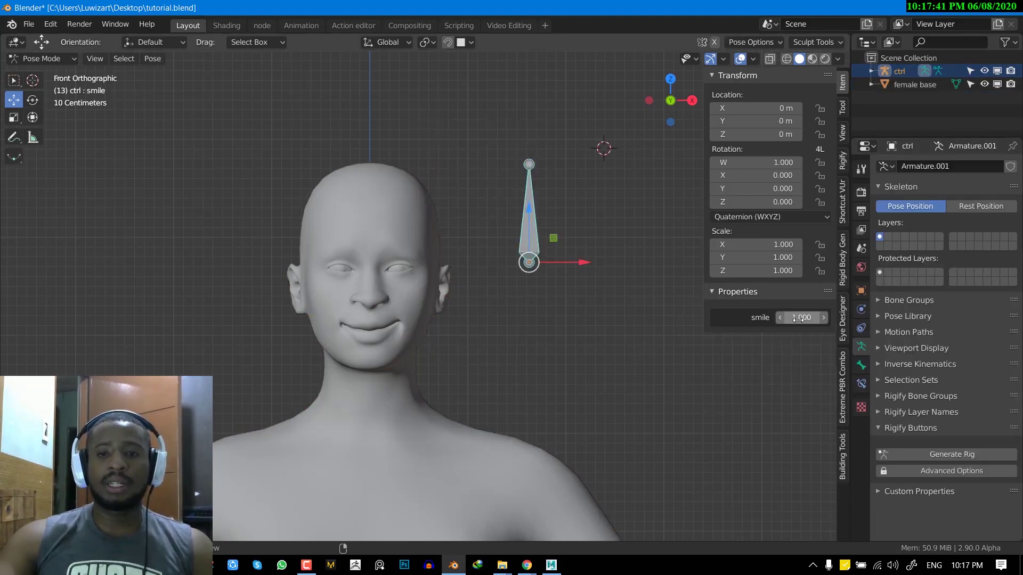
{"action": "left_click_drag", "start_coordinate": [798, 318], "coordinate": [735, 318]}
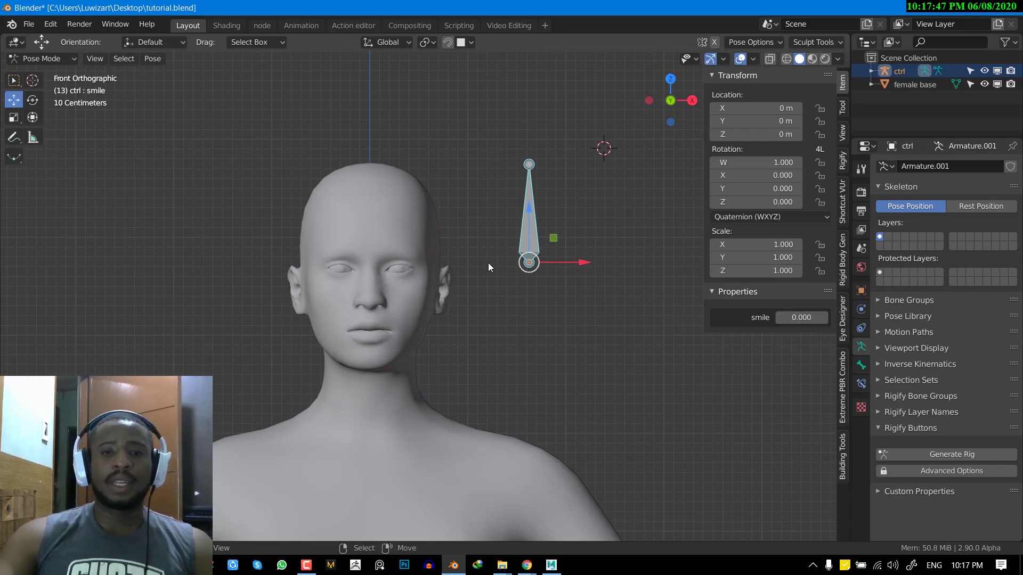
{"action": "scroll", "coordinate": [488, 263], "scroll_direction": "up", "scroll_amount": 2}
{"action": "key", "text": "ctrl+Tab"}
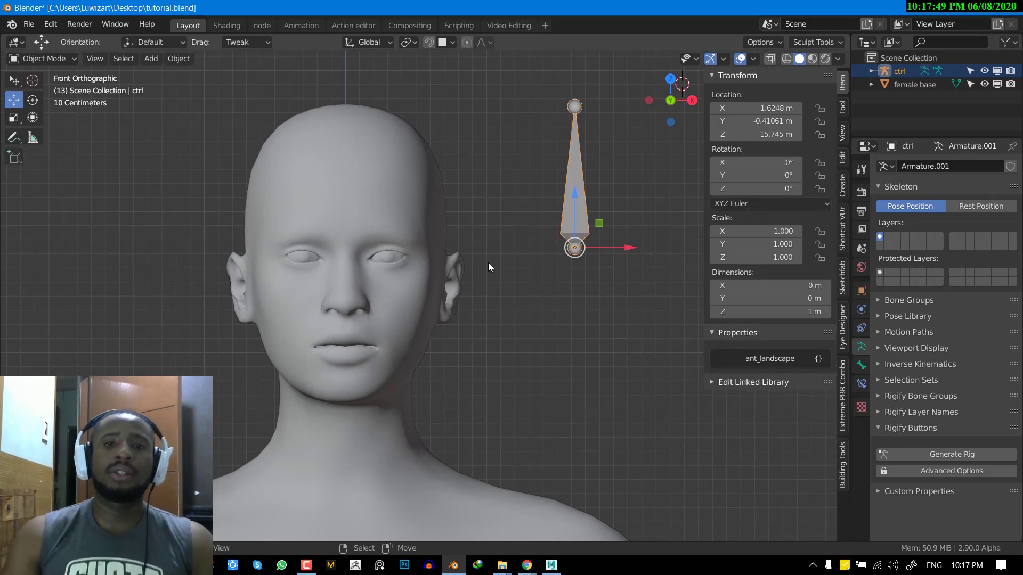